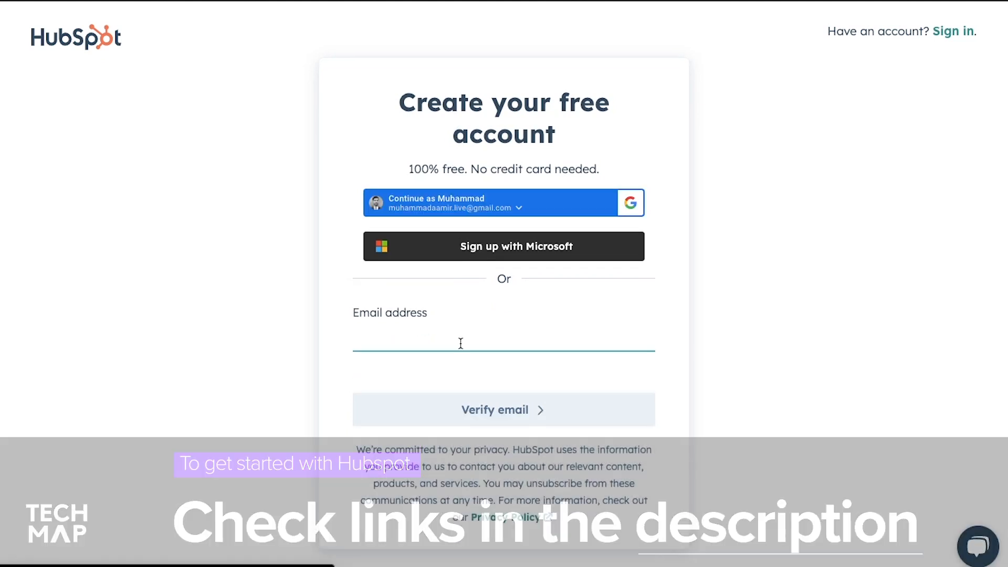
- Enter the suggested email address with +1 inserted before the @ and submit it for verification
left_click(460, 343)
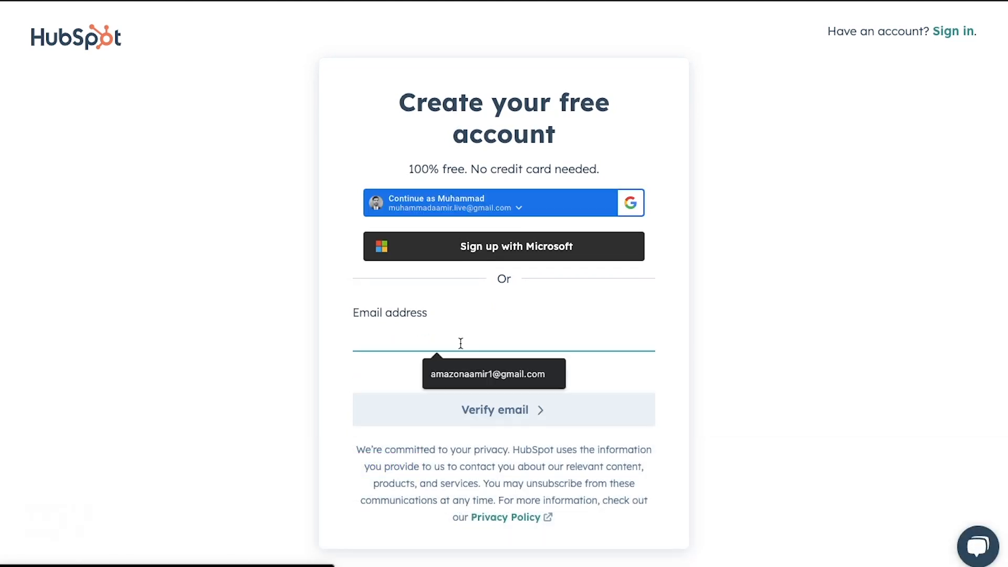
left_click(476, 368)
left_click(460, 339)
type("+")
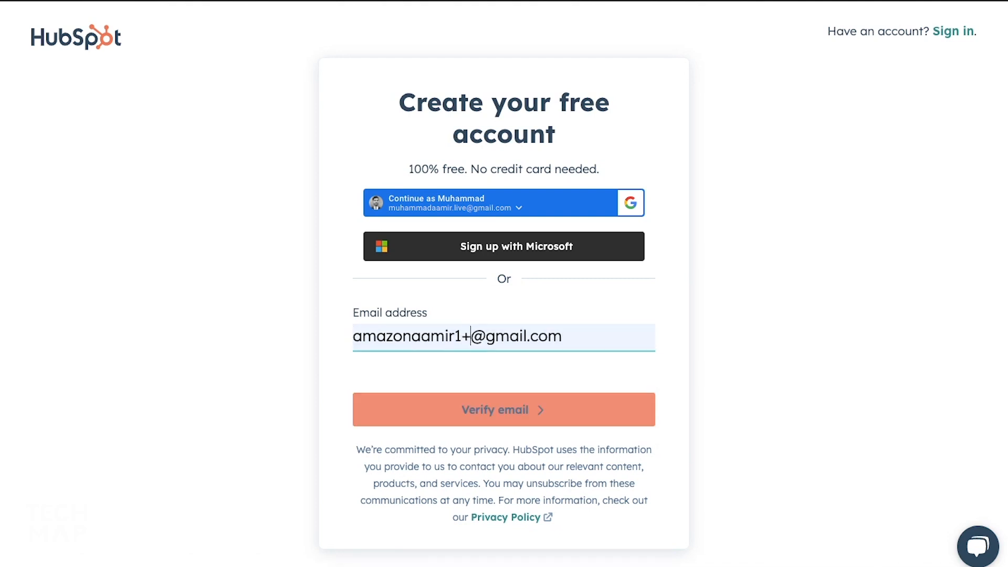
type("1")
left_click(483, 412)
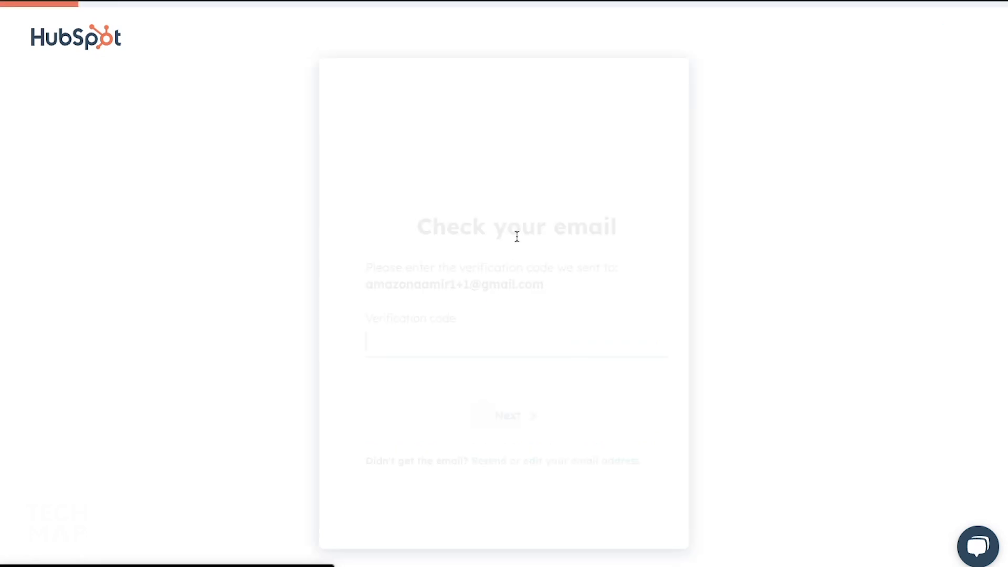
- Copy the code from the HubSpot verification email and paste it into the verification page
left_click(438, 6)
left_click(380, 146)
double_click(588, 409)
left_click(207, 6)
key("super+v")
left_click(494, 423)
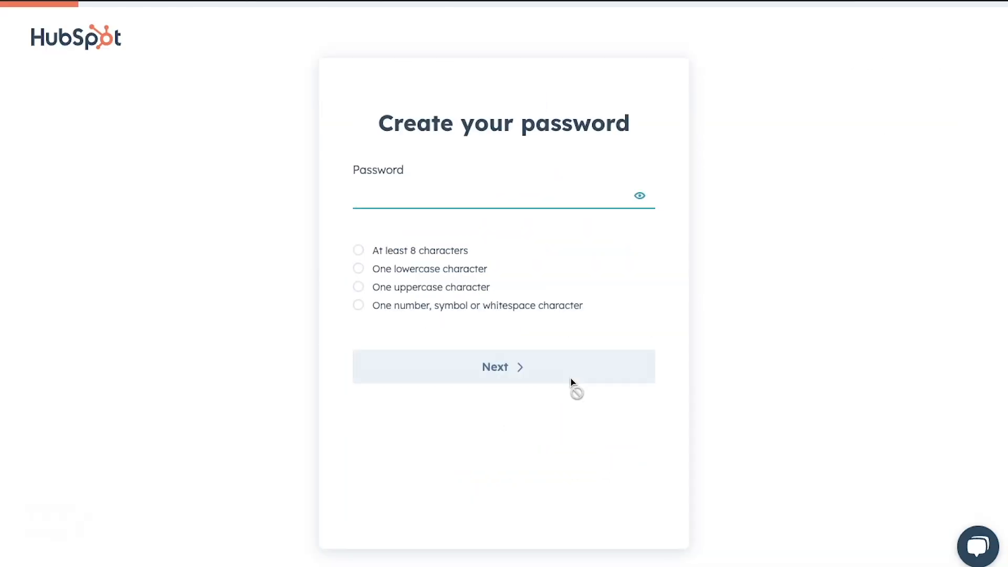
- Set an account password, then enter your first and last name and continue
type("••••••••••")
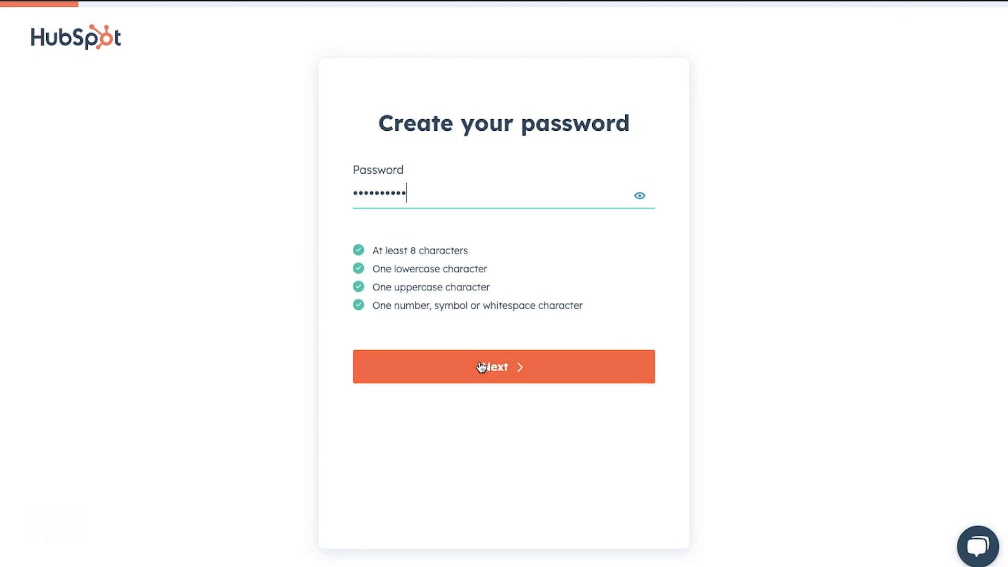
left_click(480, 367)
type("Muhm")
key("BackSpace")
type("ammad")
key("Tab")
type("Aamir")
left_click(477, 371)
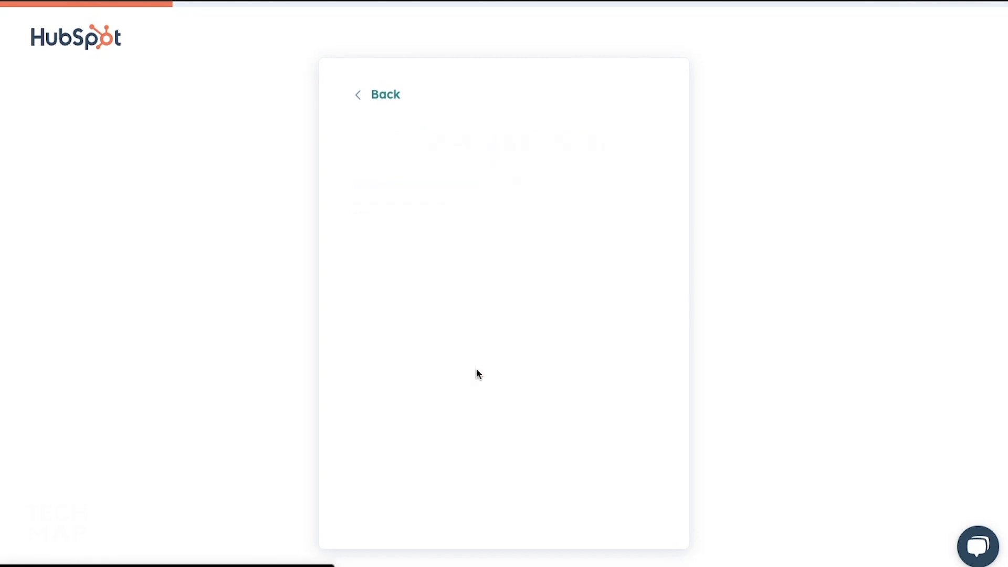
- Choose Marketing and Advertising as the industry and Marketing Manager as the job role
left_click(423, 245)
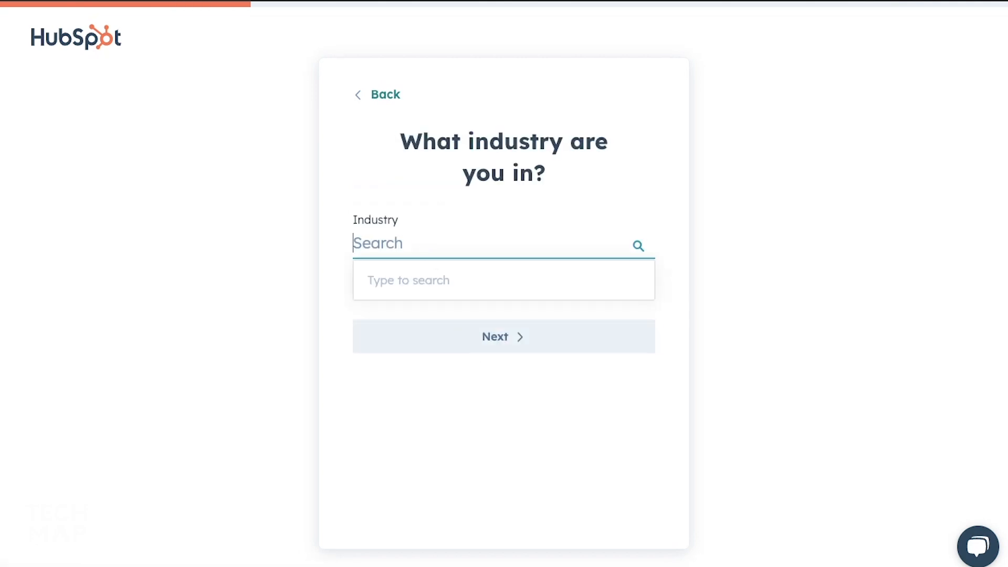
type("market")
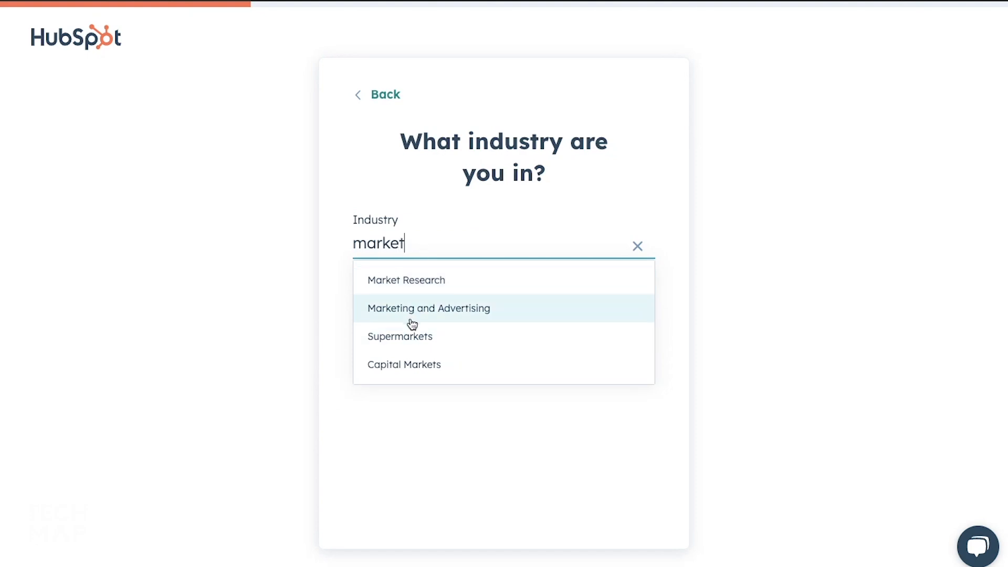
left_click(412, 315)
left_click(488, 339)
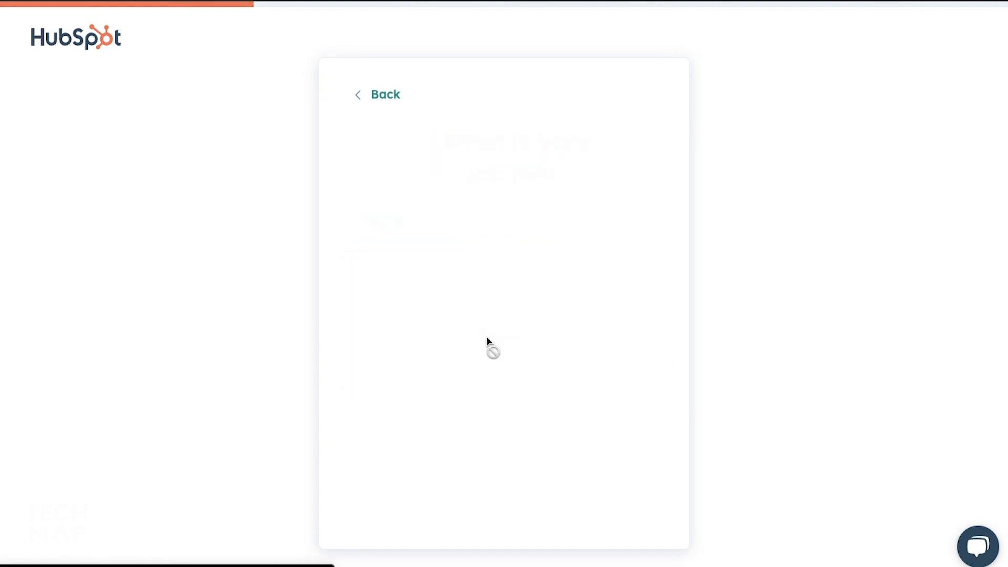
left_click(420, 245)
type("marketin")
left_click(418, 285)
left_click(470, 344)
- Enter the company name and set the company size to 6 to 10 employees
type("Muhammad Amai")
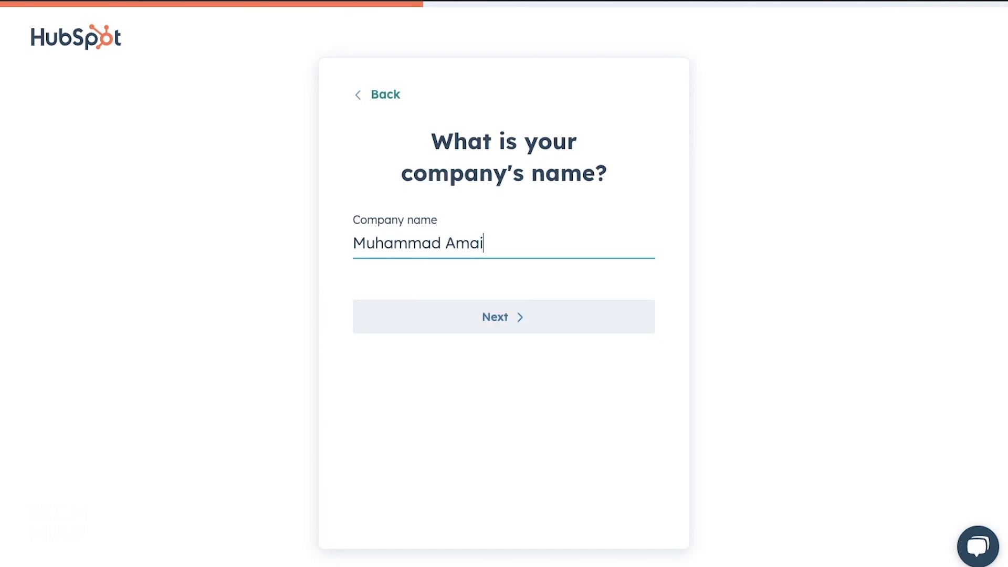
key("BackSpace")
key("BackSpace")
key("BackSpace")
type("aamir")
left_click(463, 329)
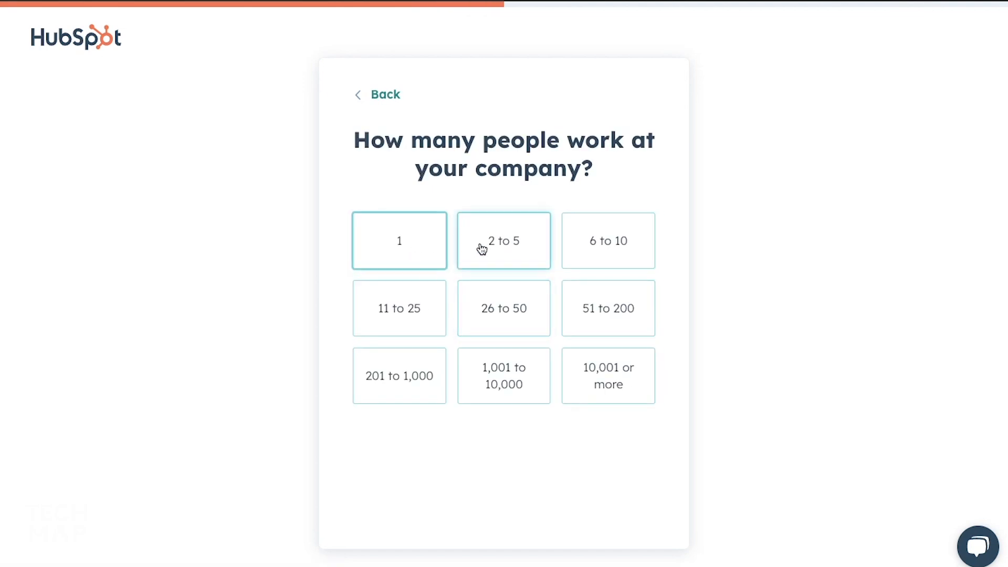
left_click(589, 247)
- Accept the suggested company website and create the account with US data hosting
left_click(508, 243)
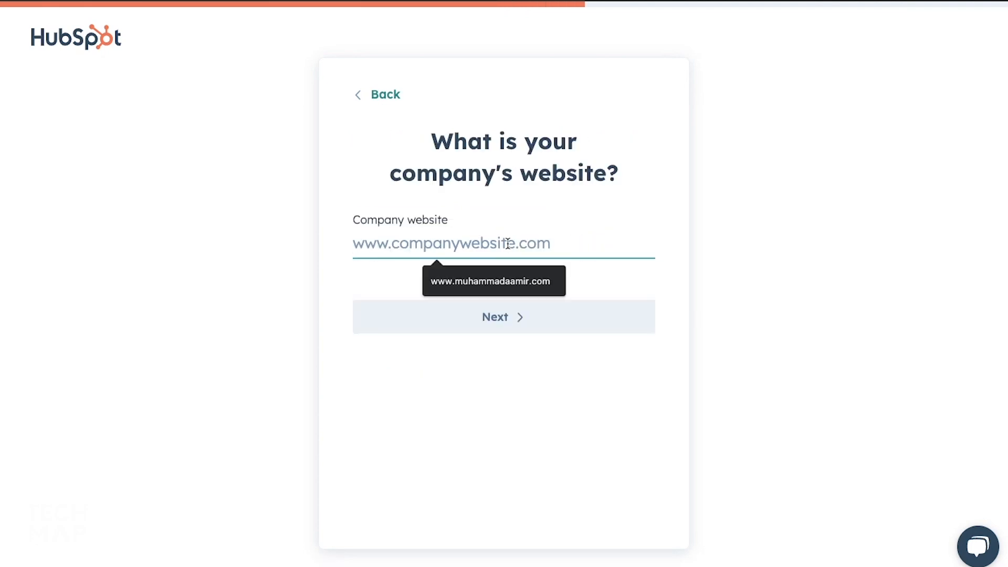
left_click(487, 279)
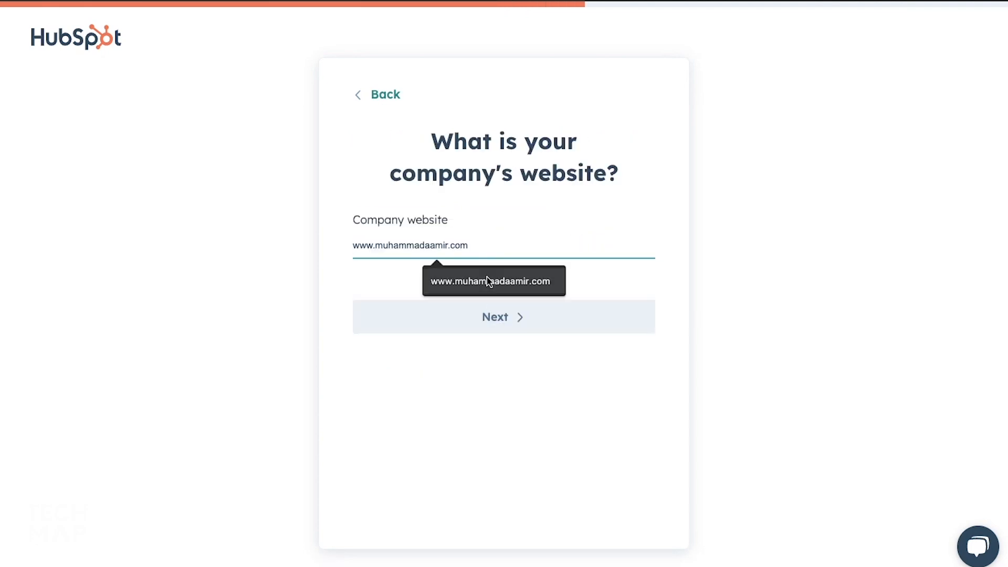
left_click(488, 282)
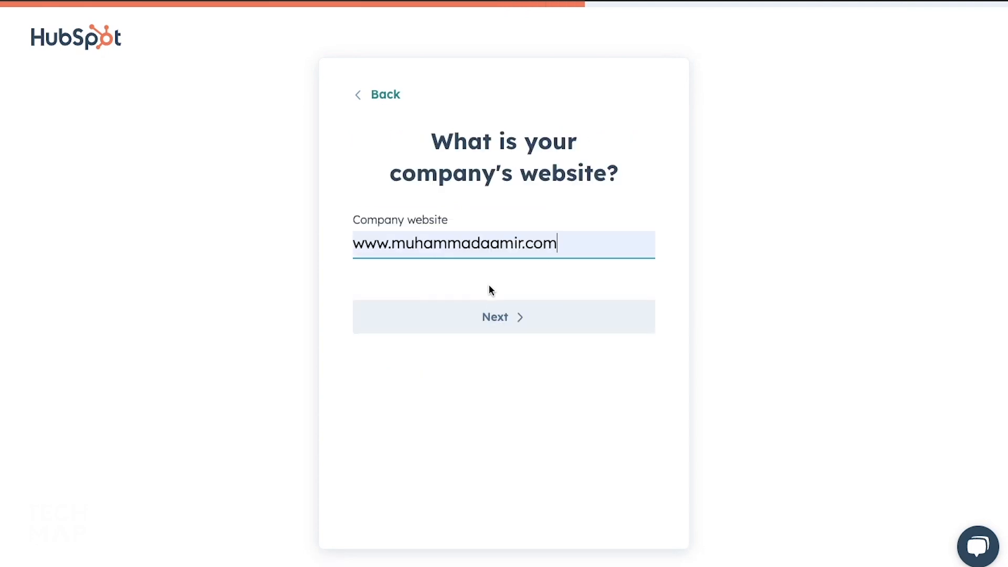
left_click(525, 319)
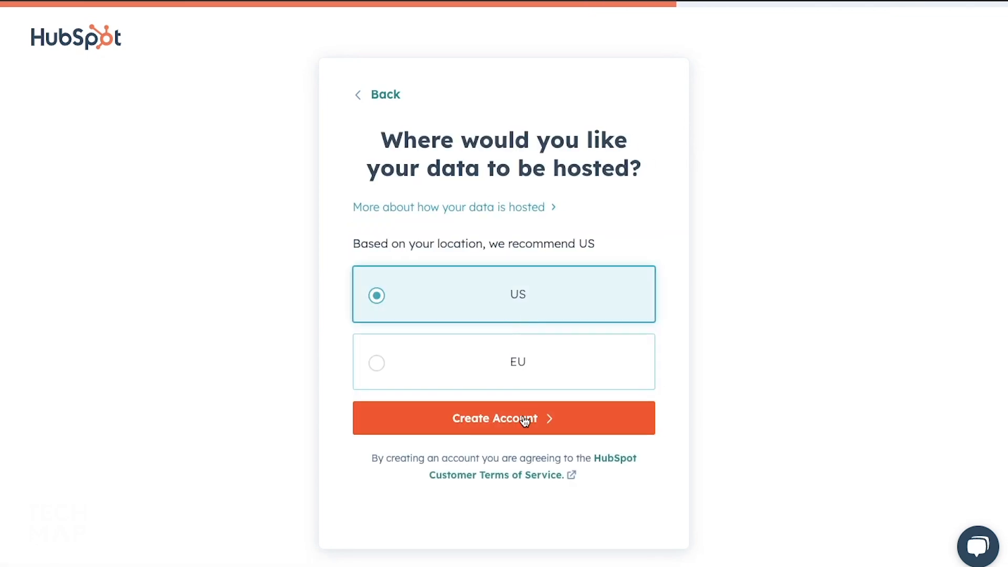
left_click(474, 428)
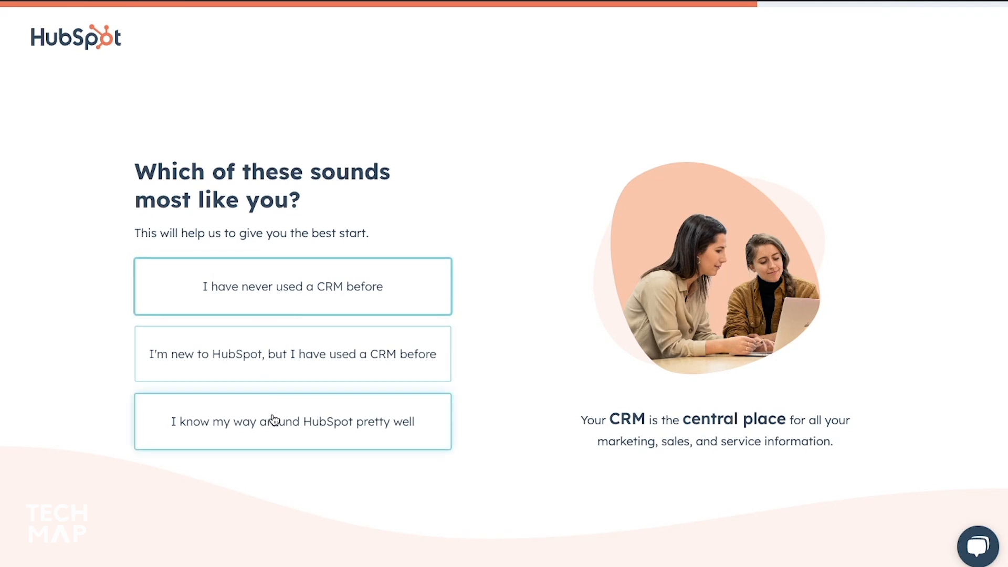
- Identify as knowing HubSpot pretty well and pick 'Track your deals in one place' as the first goal
left_click(310, 422)
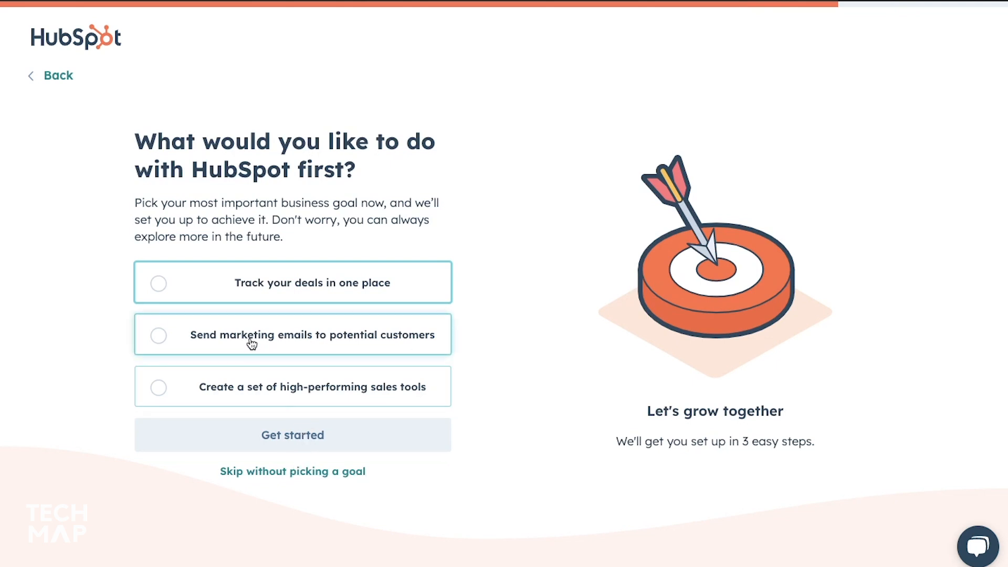
left_click(254, 283)
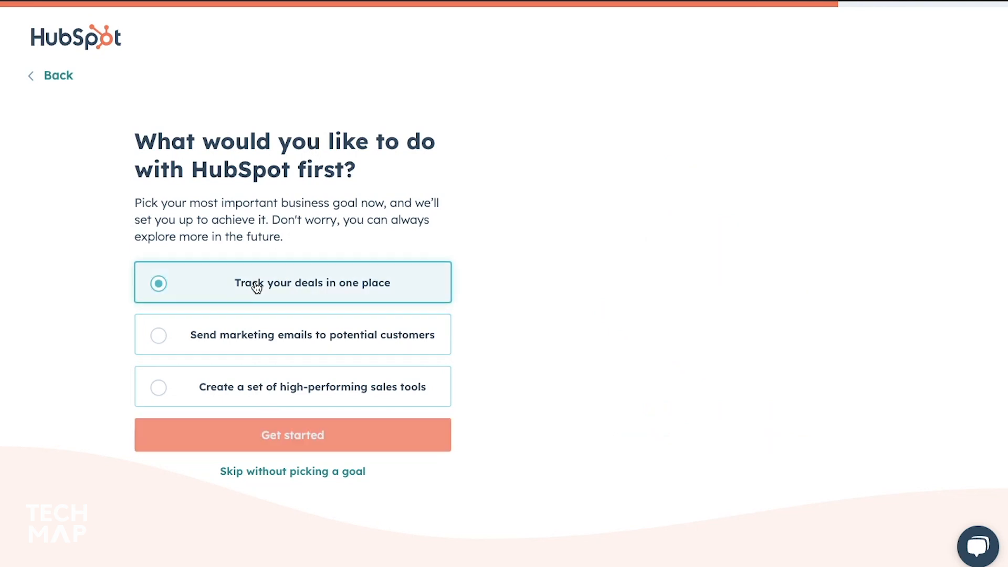
left_click(285, 438)
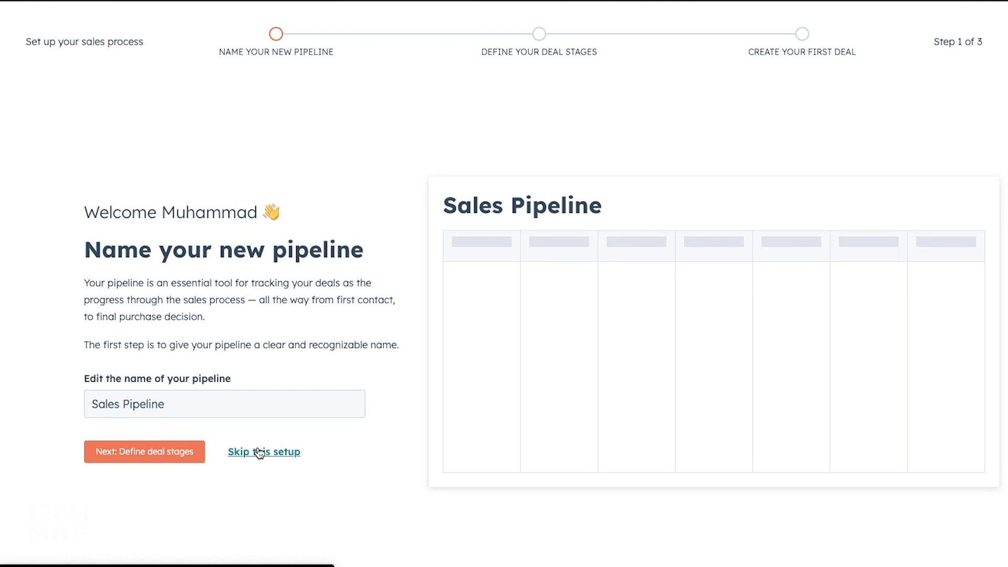
- Skip the pipeline setup, go to the Contacts list, and open the Data sync apps from Import
left_click(259, 453)
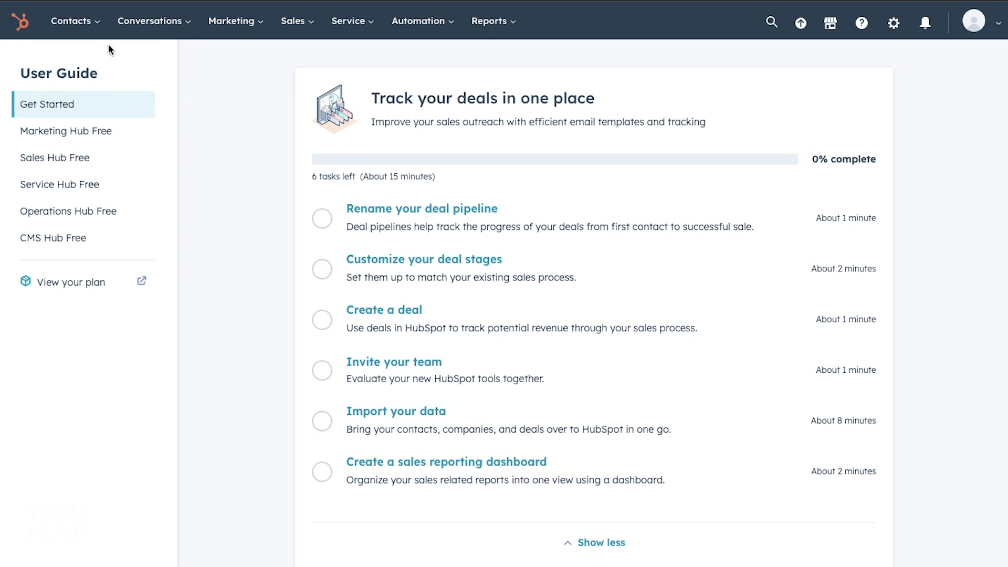
left_click(70, 29)
left_click(78, 63)
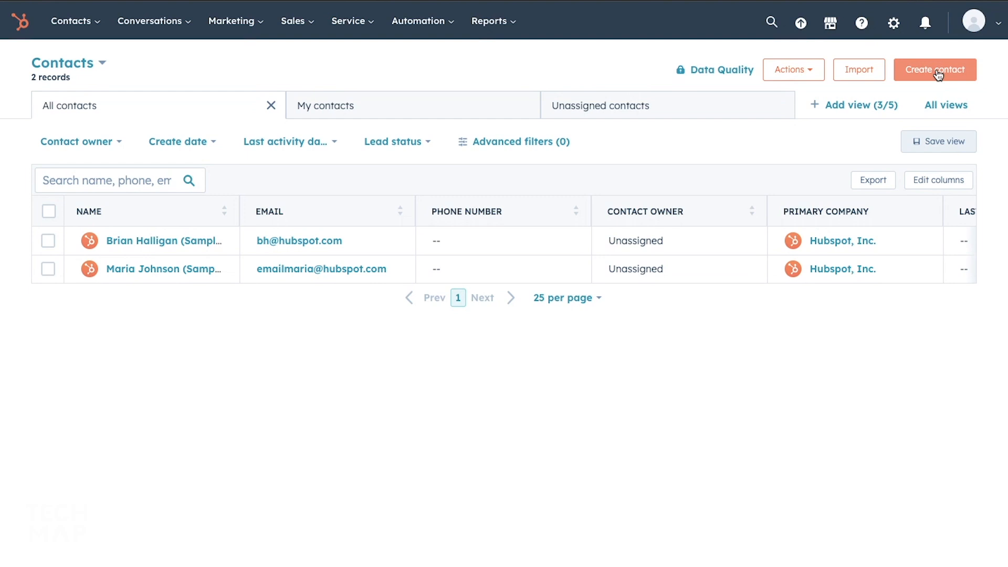
left_click(852, 76)
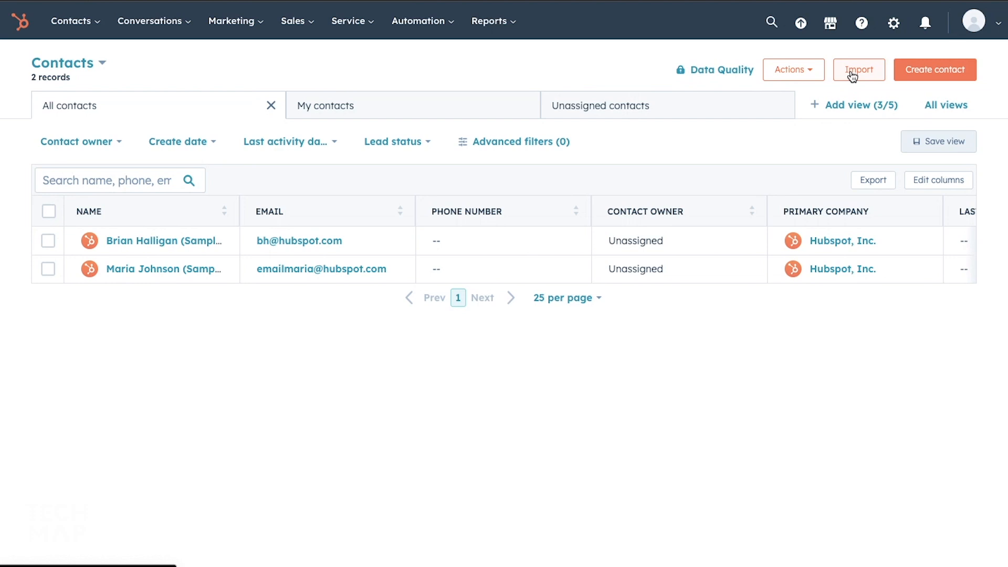
left_click(852, 73)
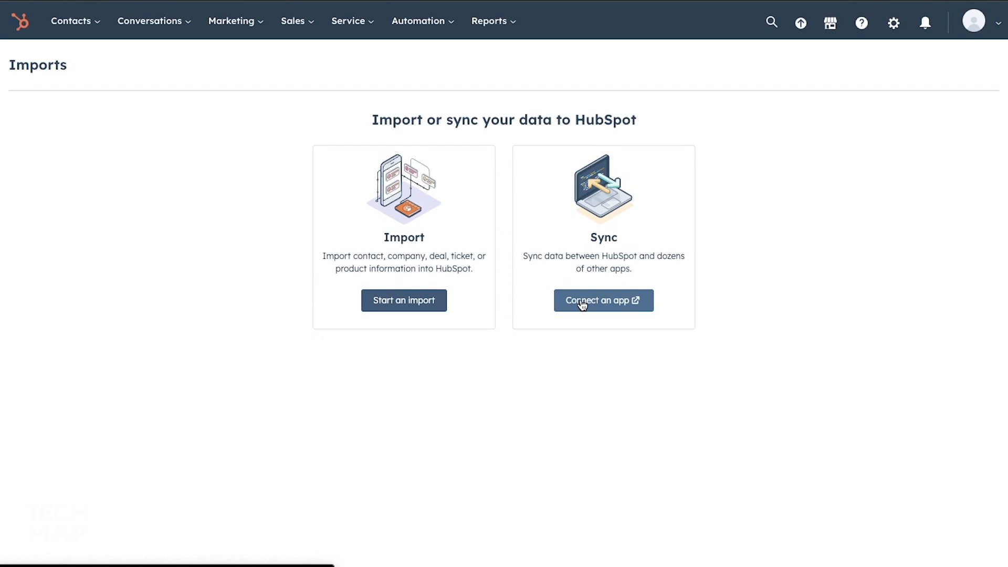
left_click(583, 305)
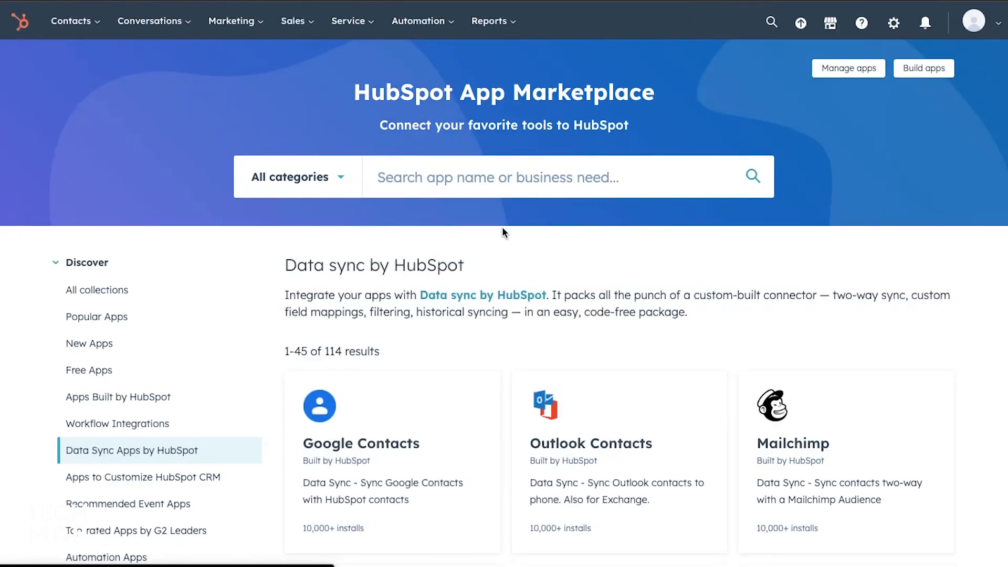
- Scroll through the 'Data sync by HubSpot' apps in the App Marketplace
scroll(443, 475, "down", 12)
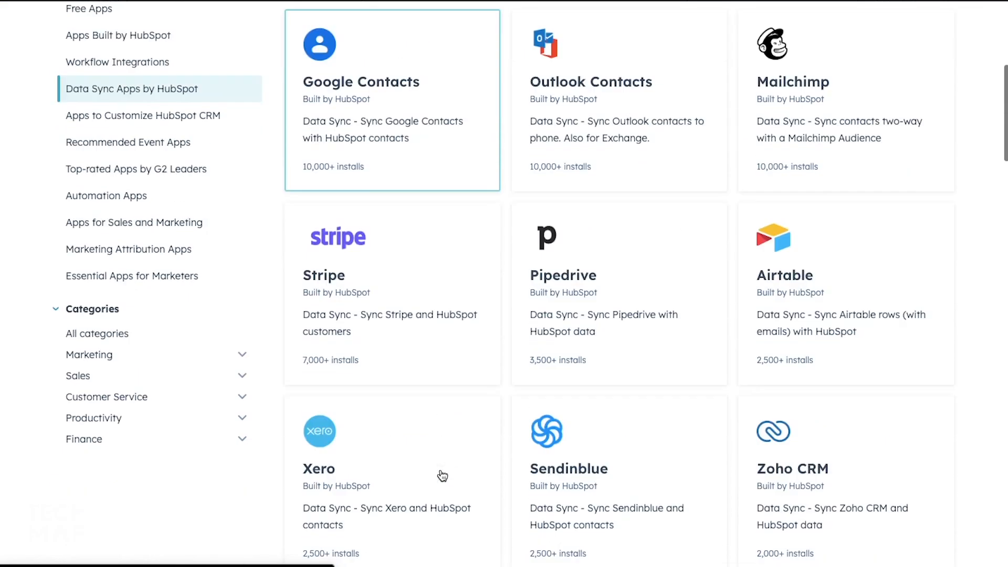
scroll(443, 475, "down", 6)
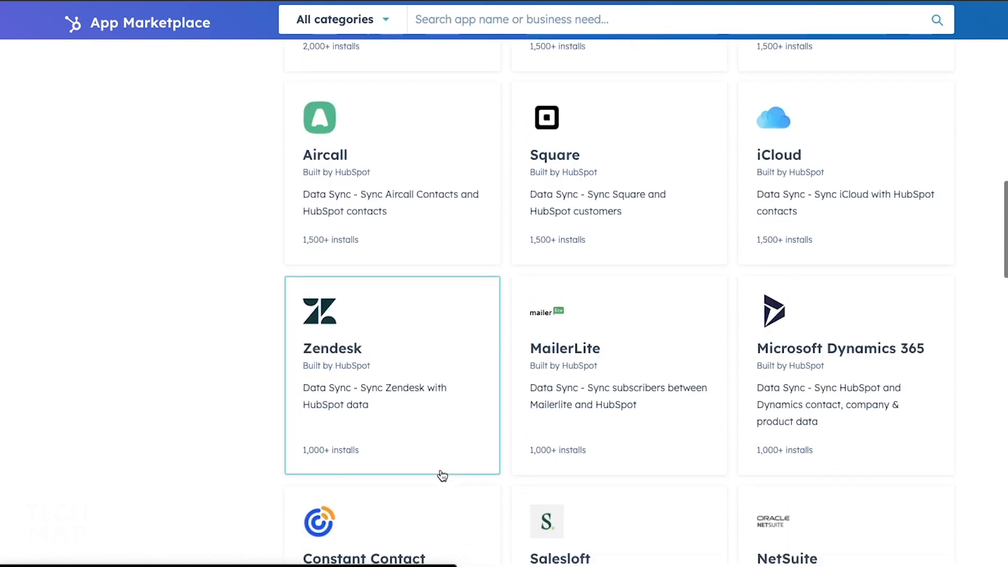
scroll(443, 475, "up", 14)
scroll(442, 475, "up", 7)
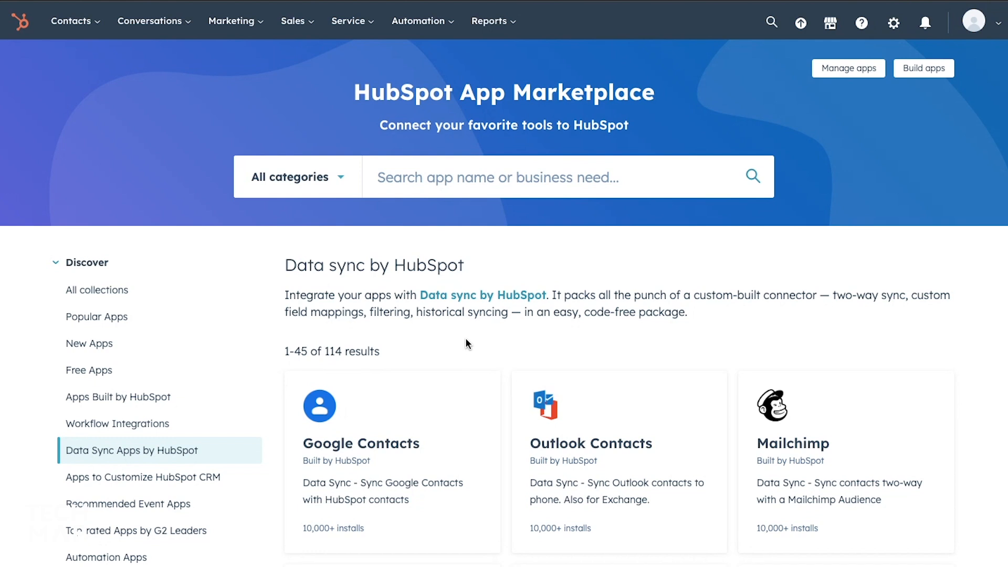
scroll(465, 338, "down", 4)
scroll(465, 338, "up", 4)
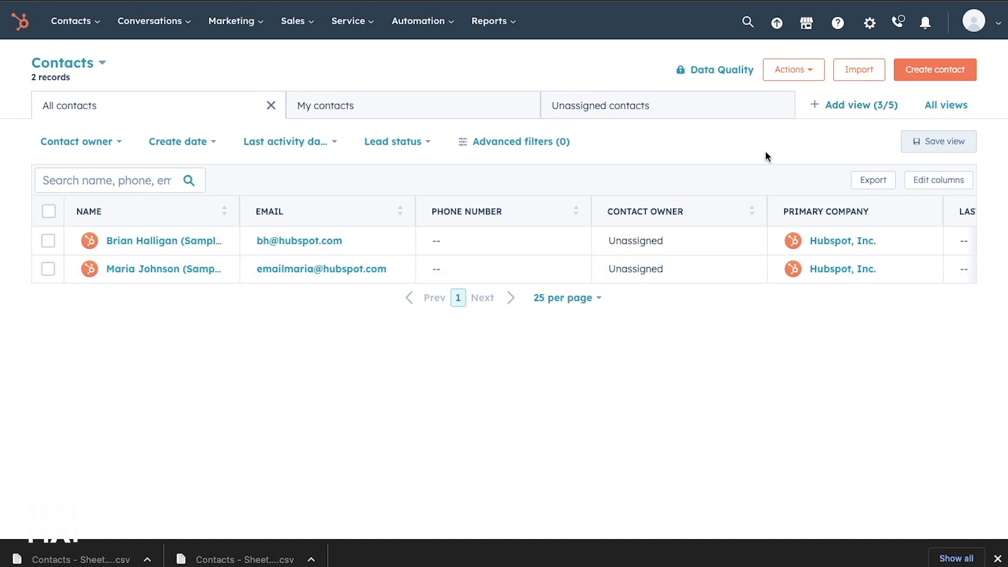
- Start a new import from a file on the computer, choosing one file and one object
left_click(853, 72)
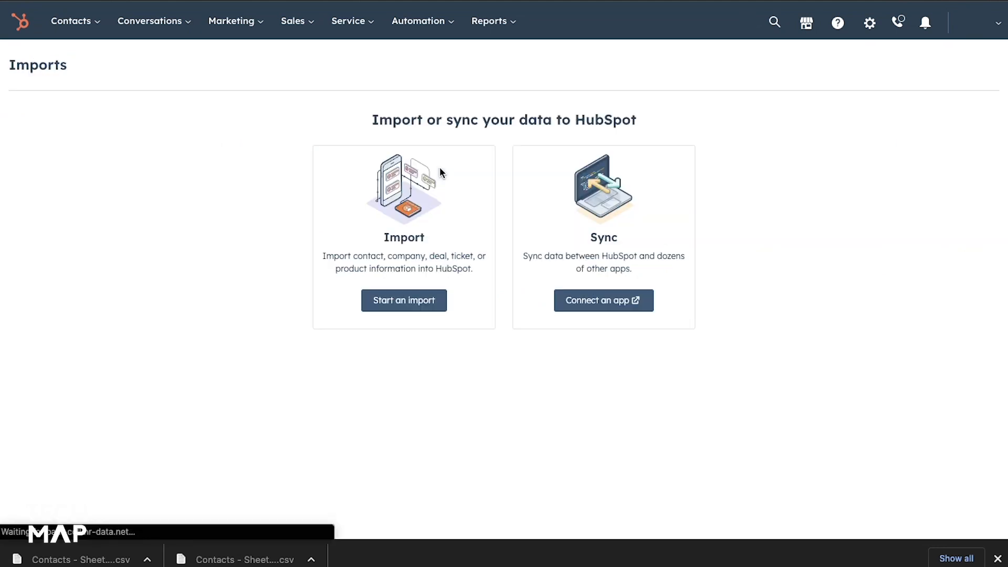
left_click(393, 308)
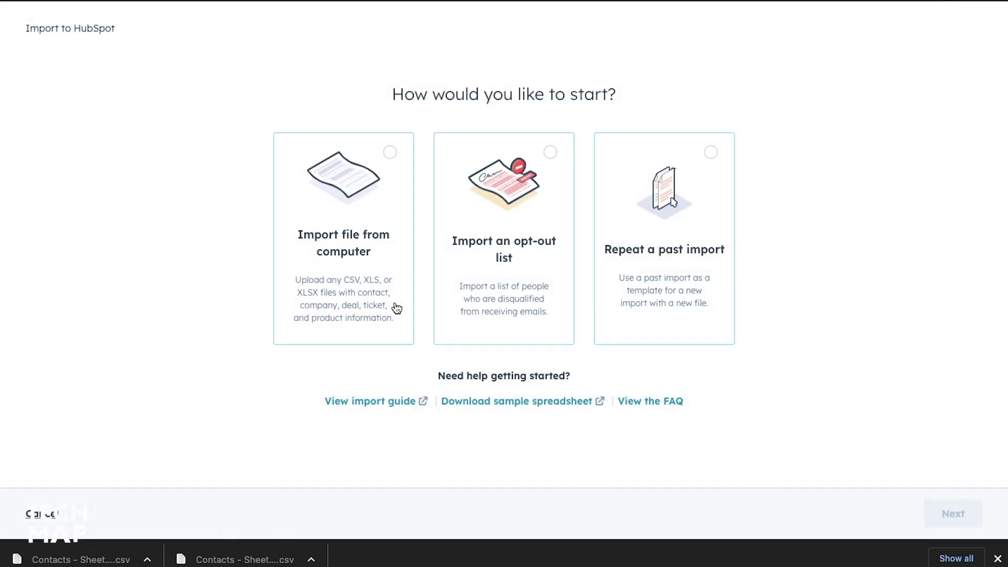
left_click(351, 242)
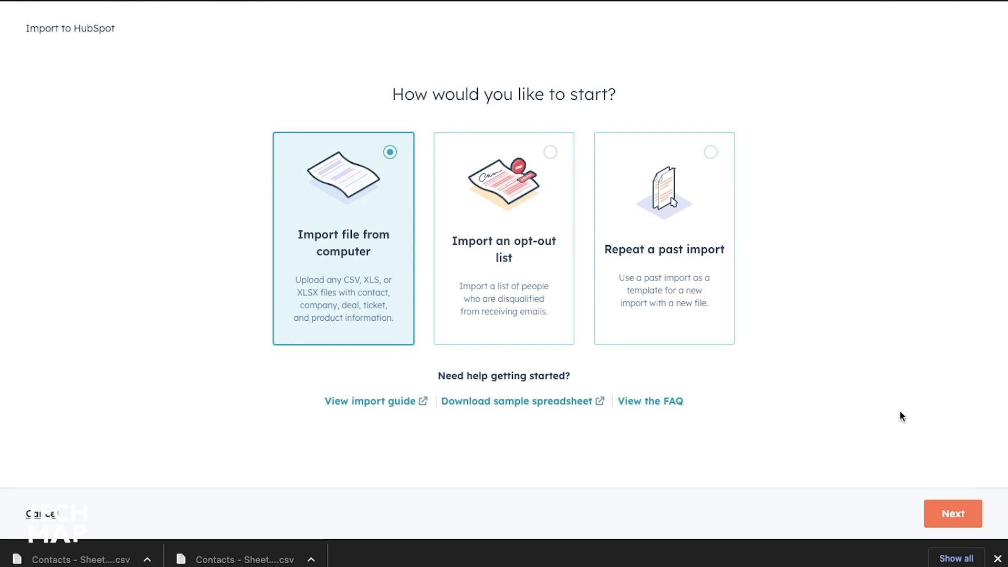
left_click(953, 514)
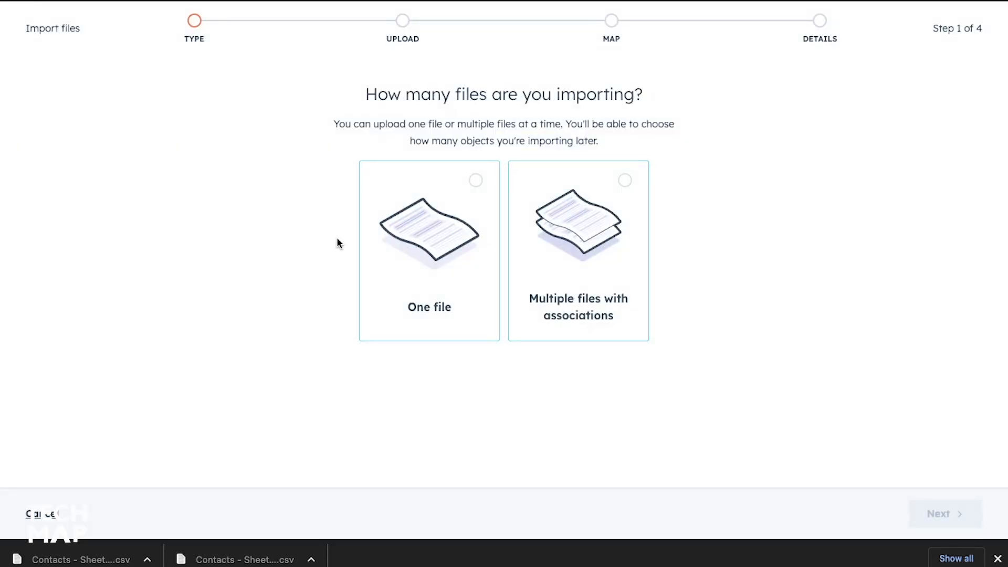
left_click(440, 251)
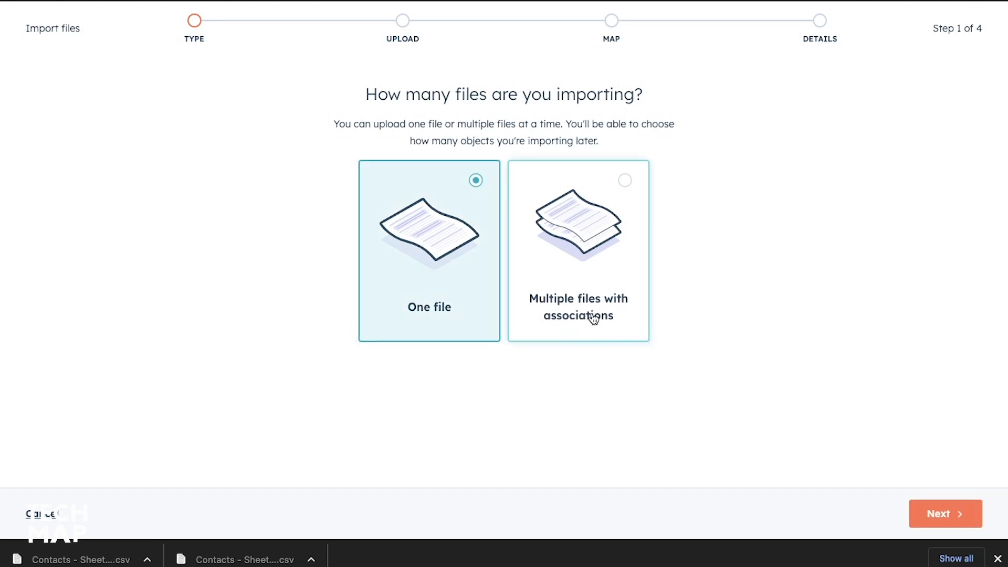
left_click(933, 512)
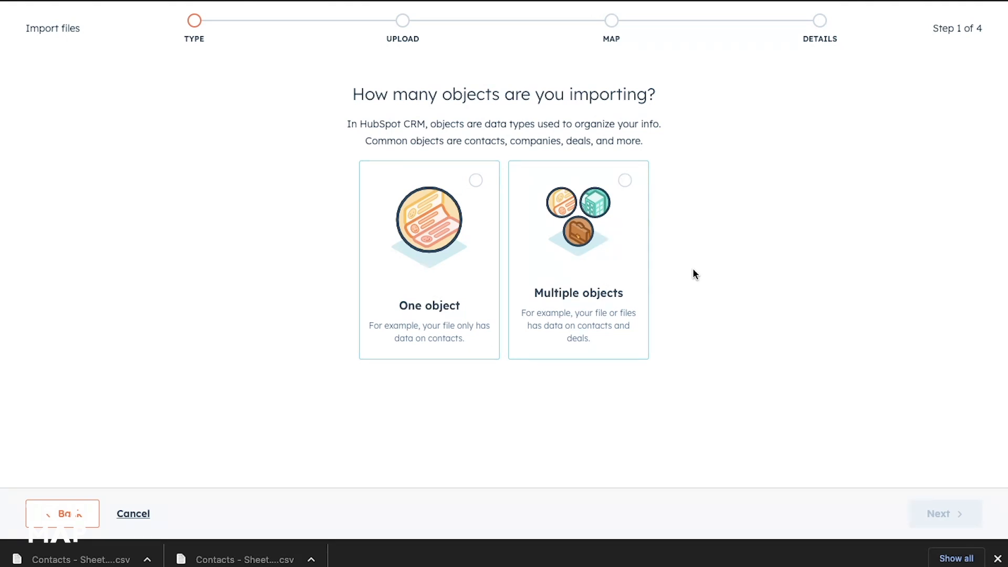
left_click(420, 275)
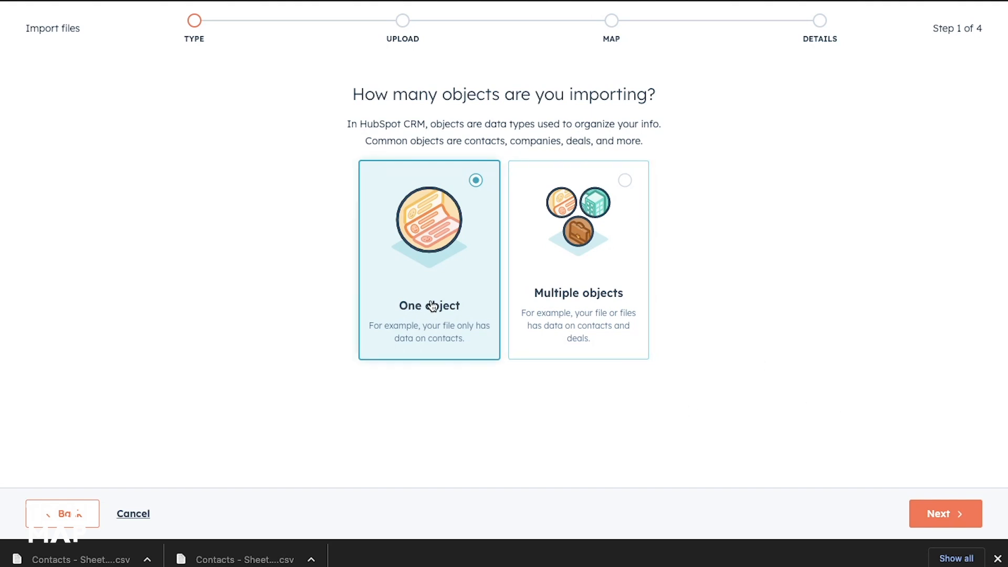
left_click(948, 518)
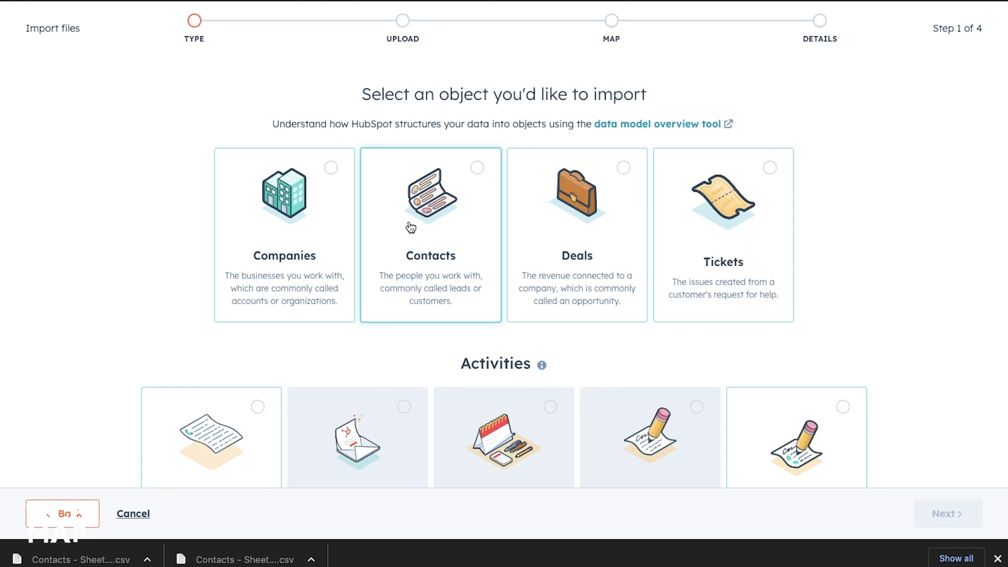
- Choose Contacts as the object and upload 'Contacts - Sheet1 (1).csv'
left_click(451, 254)
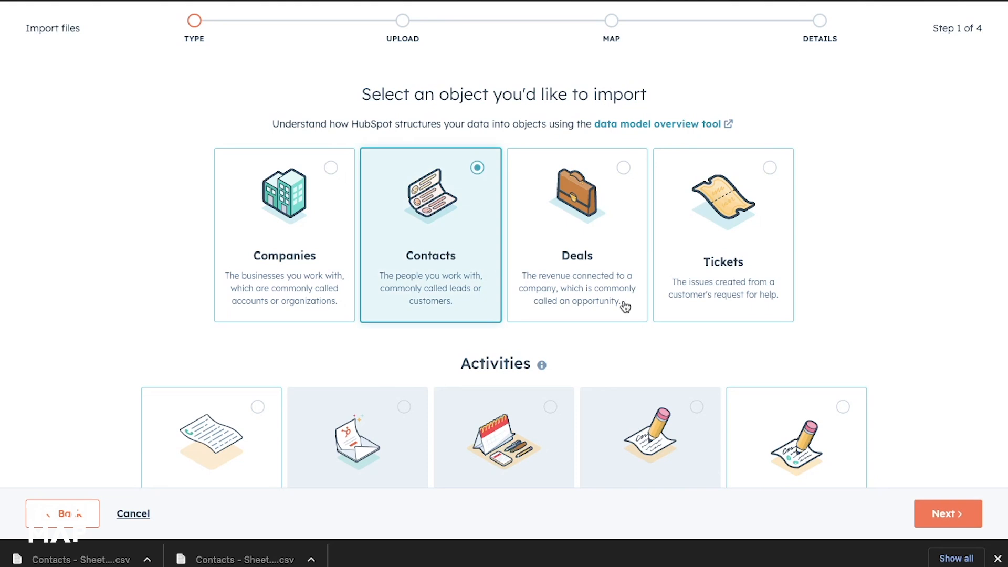
left_click(943, 514)
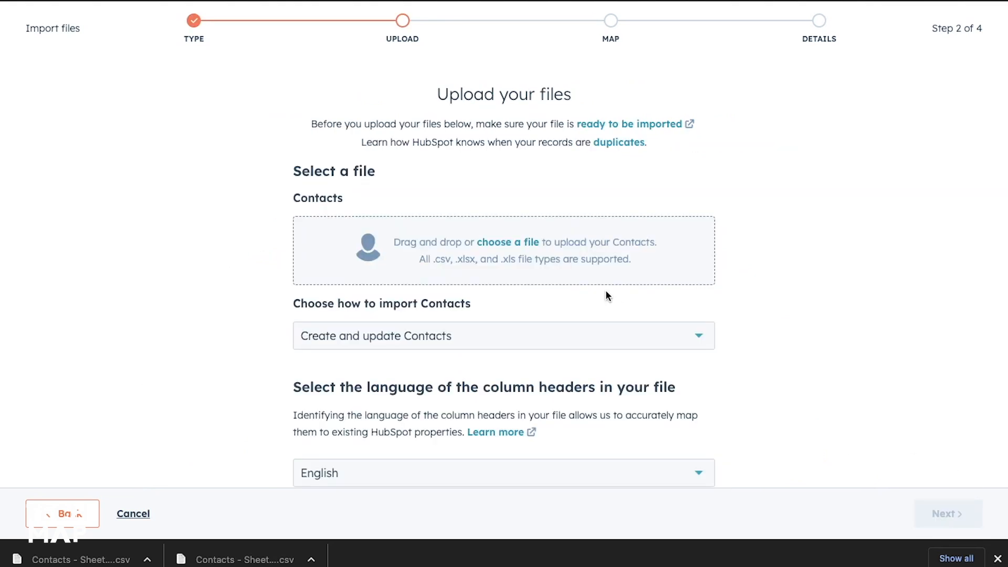
left_click_drag(107, 552, 433, 234)
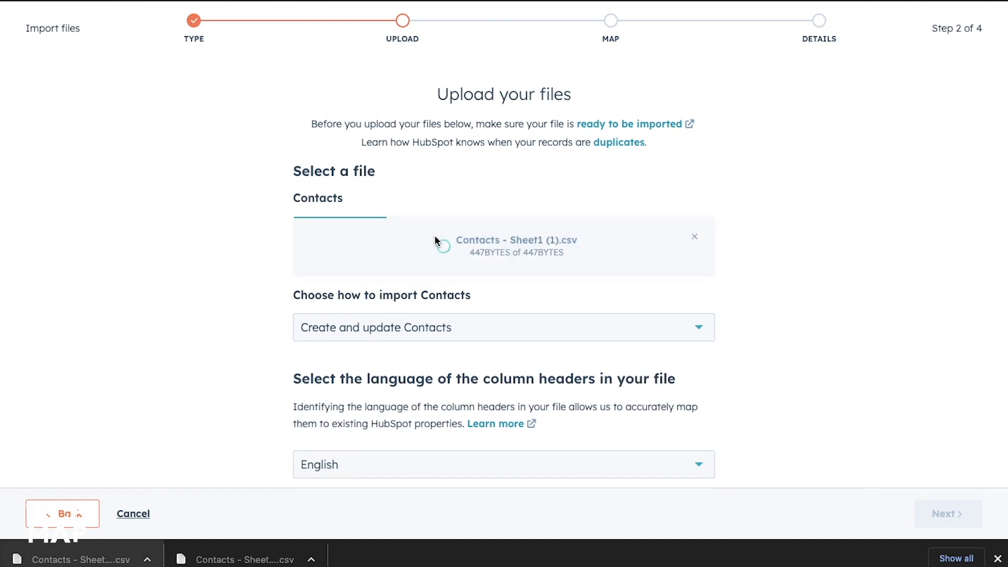
left_click(225, 1)
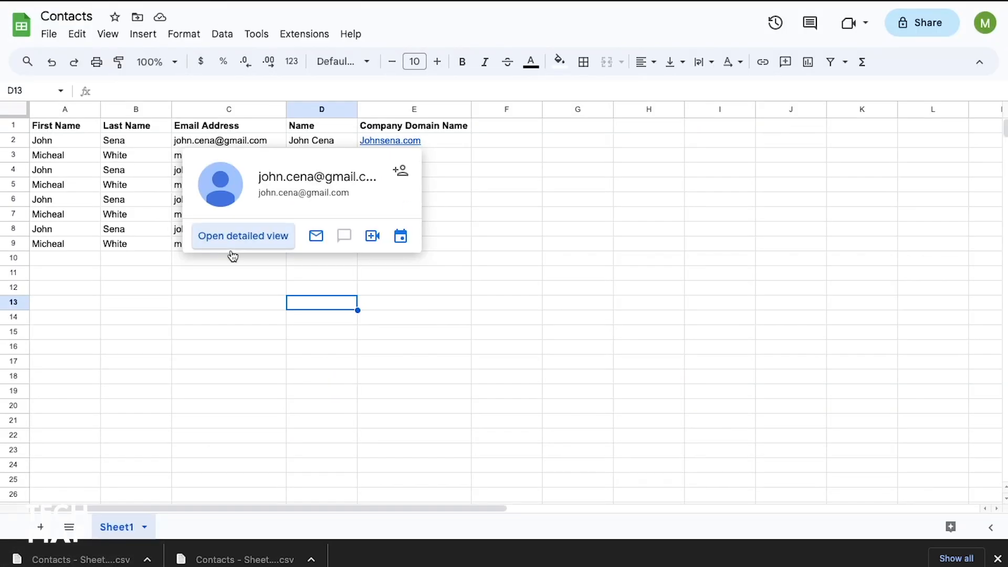
left_click(219, 302)
left_click(33, 126)
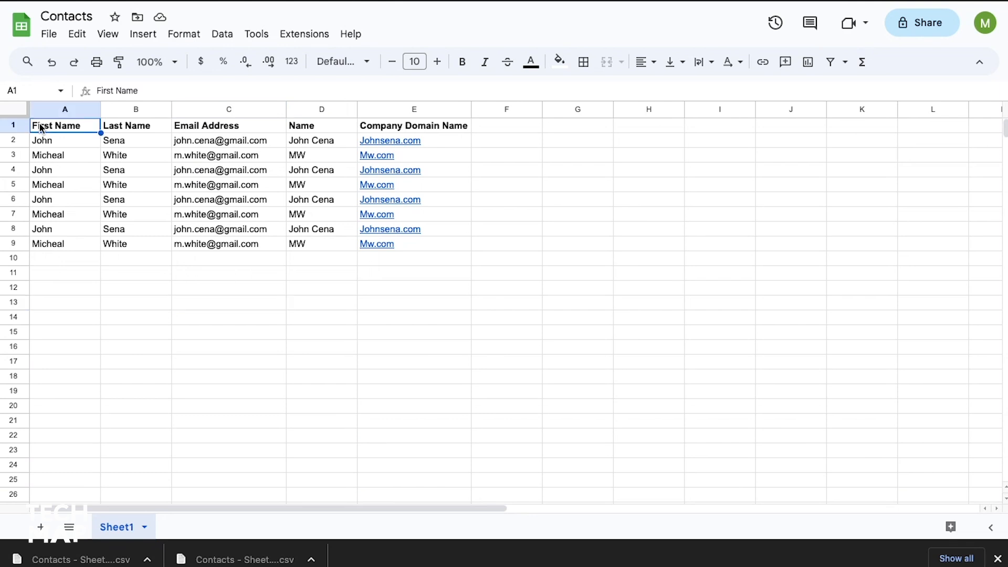
left_click(121, 128)
left_click(208, 127)
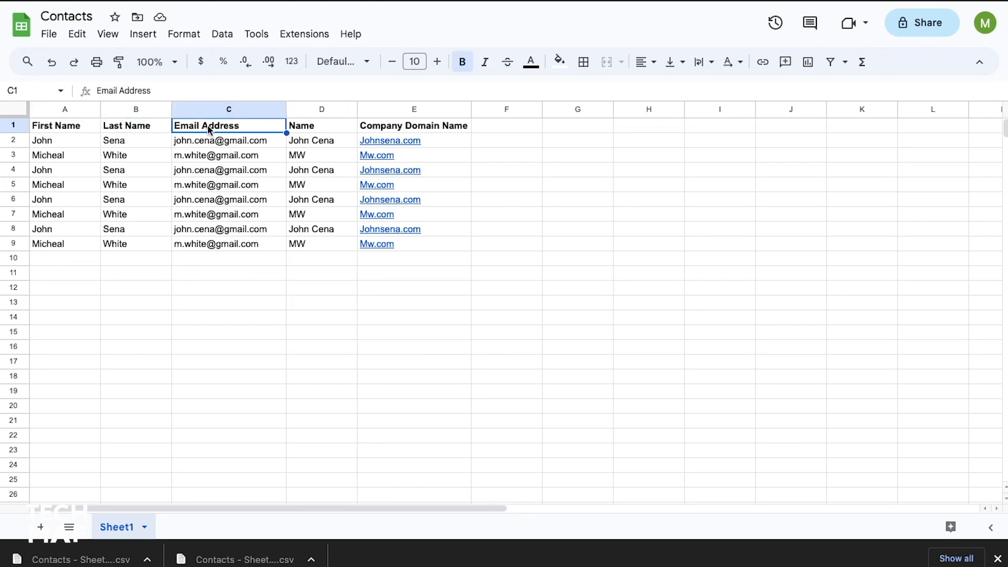
left_click(298, 127)
left_click(378, 128)
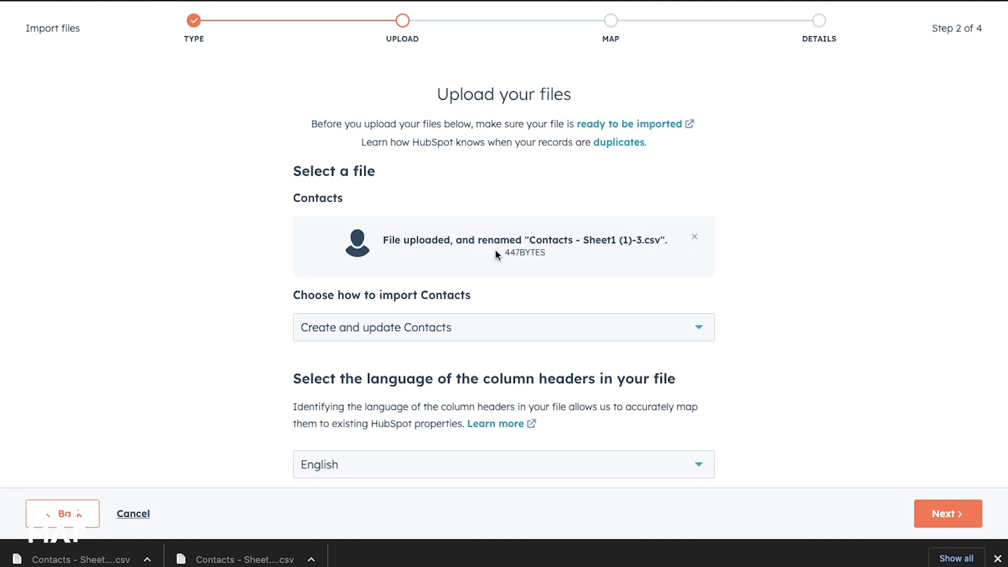
- Keep 'Create and update Contacts' as the import mode and continue to column mapping
scroll(496, 249, "down", 2)
scroll(496, 249, "up", 2)
scroll(495, 249, "down", 2)
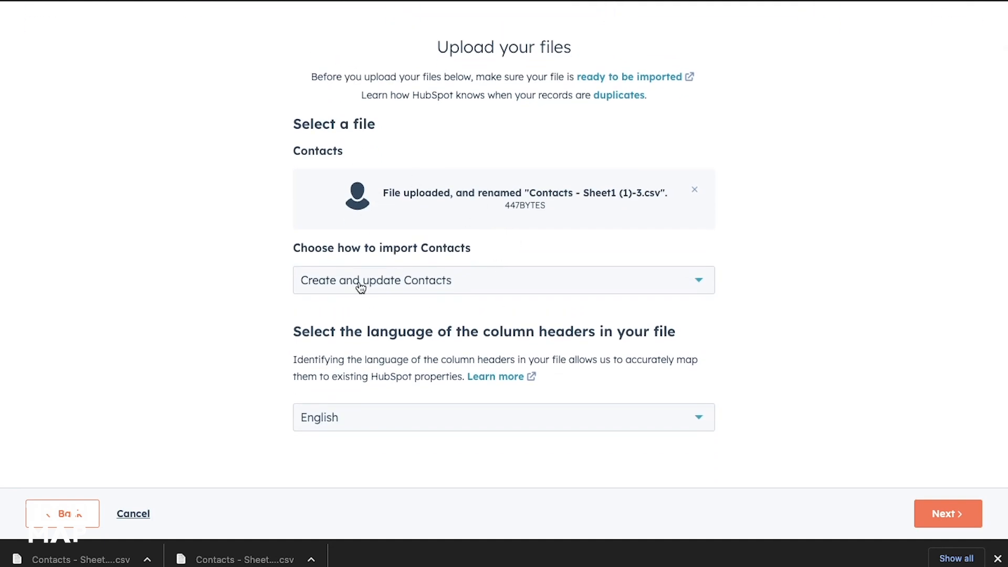
mouse_move(331, 261)
left_click(383, 290)
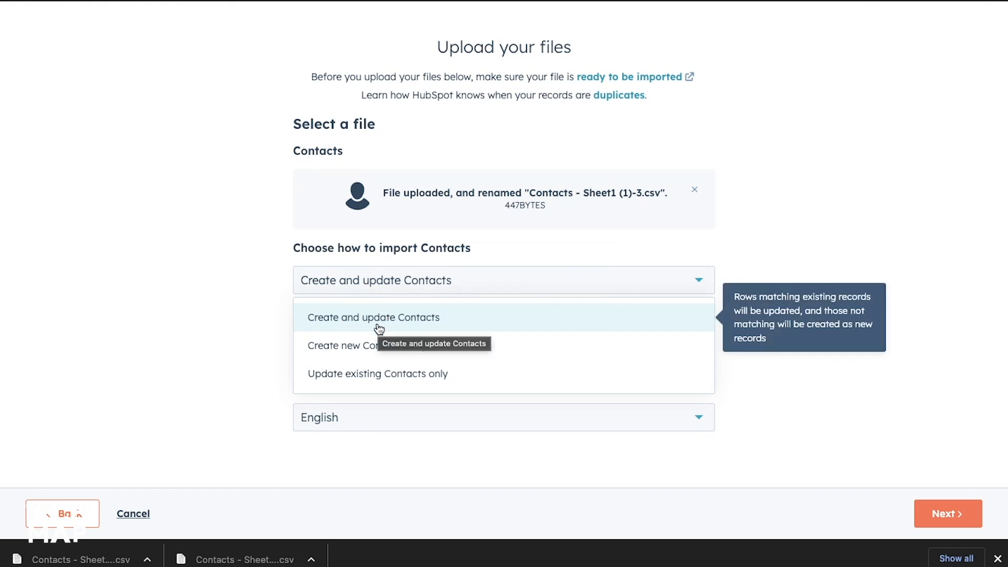
left_click(351, 327)
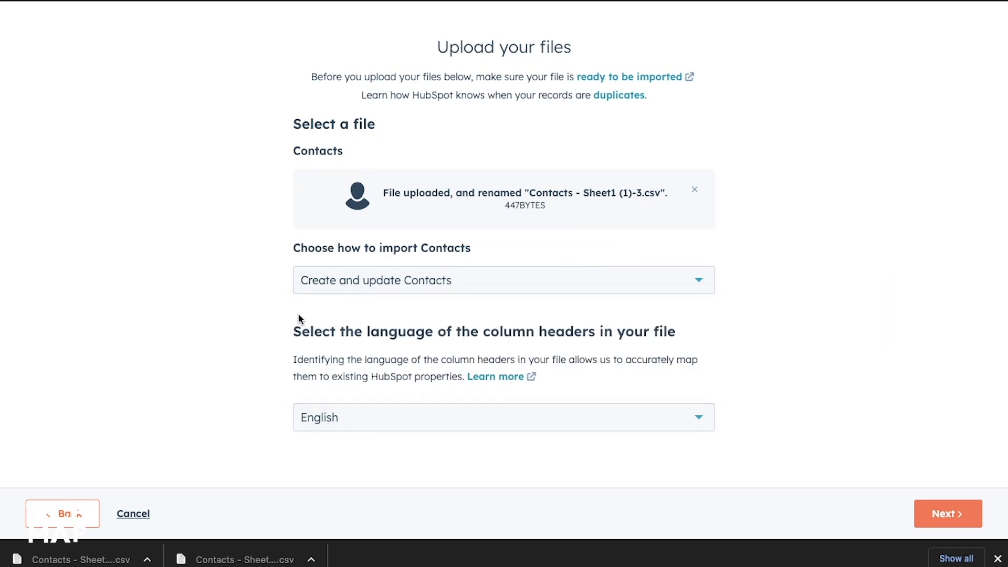
left_click(930, 514)
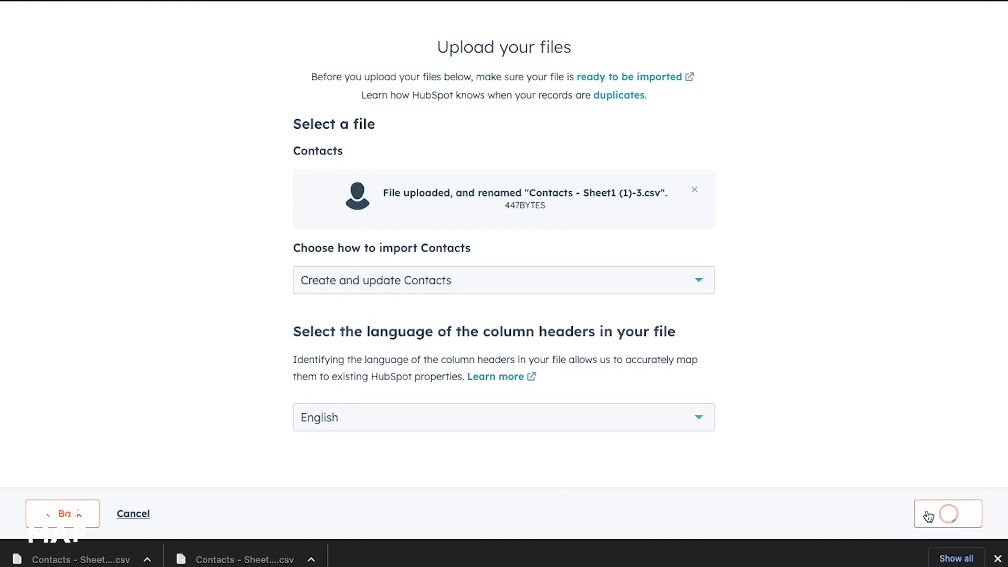
scroll(295, 287, "down", 4)
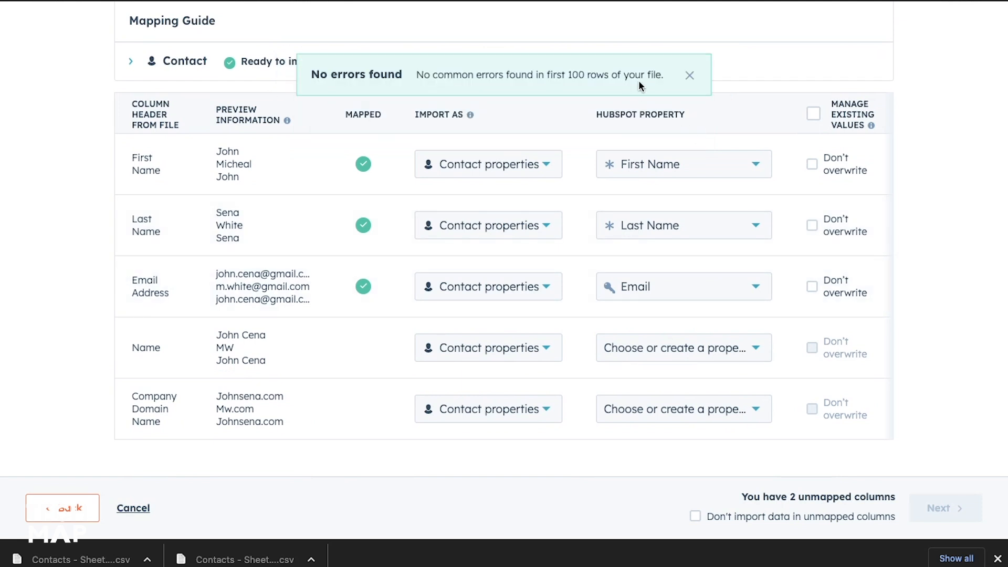
- Check the spreadsheet headers, then map the Name column to the Company Name contact property
left_click(691, 75)
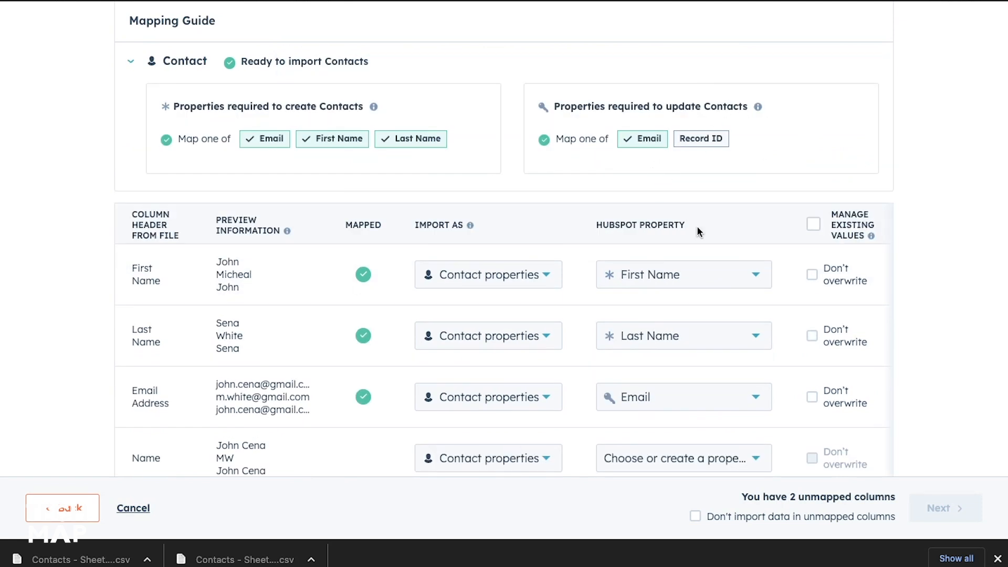
scroll(697, 231, "down", 2)
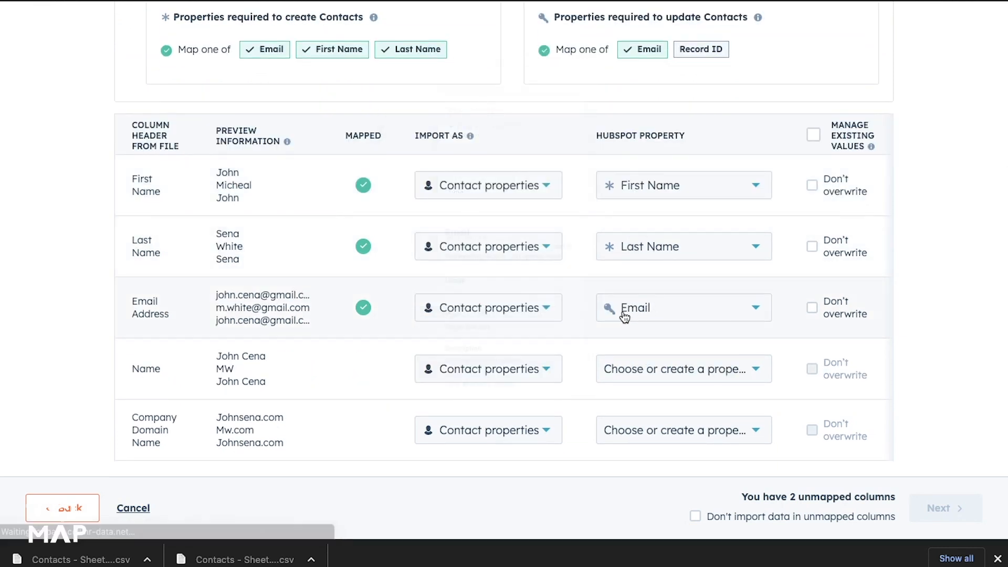
left_click(263, 1)
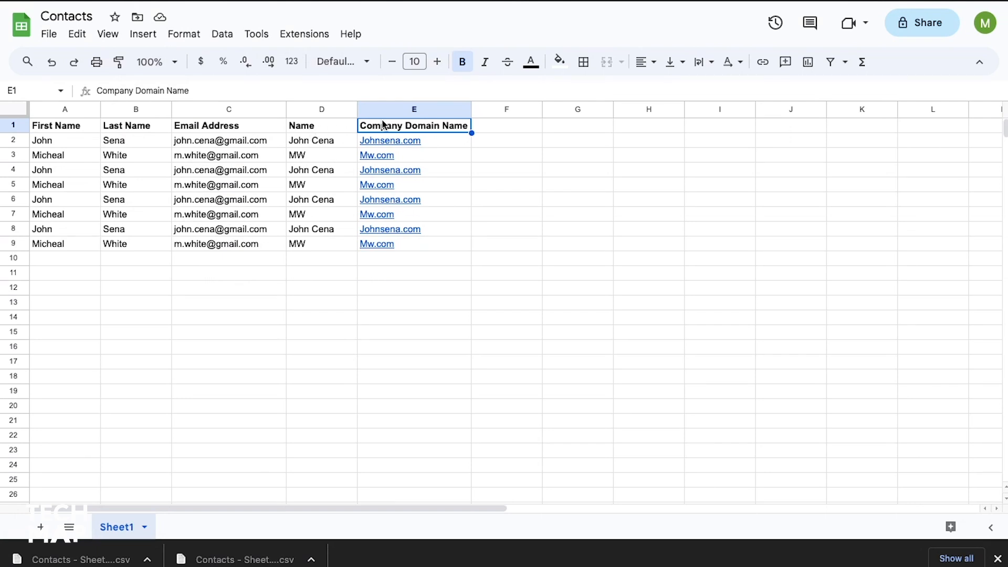
left_click(206, 0)
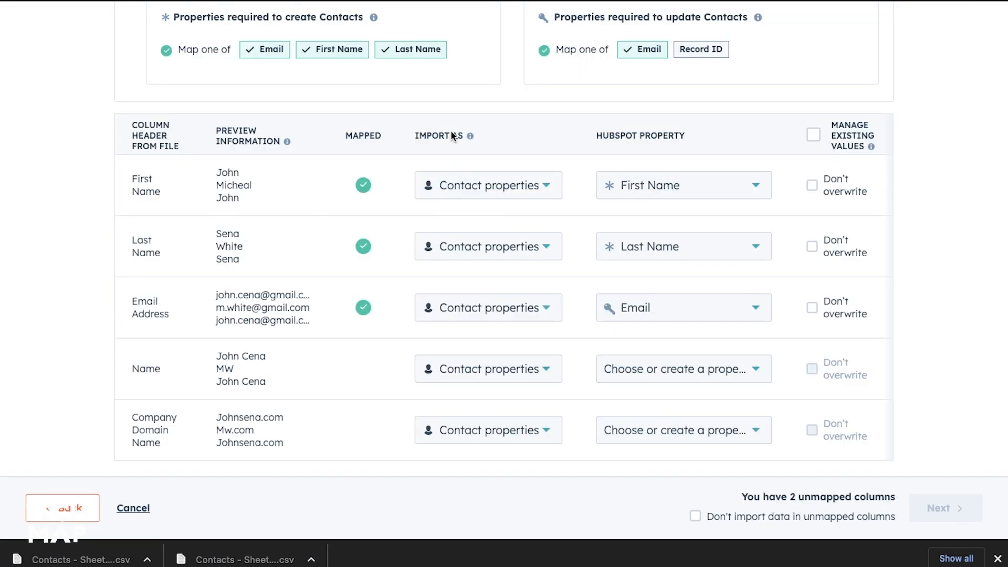
scroll(628, 271, "down", 1)
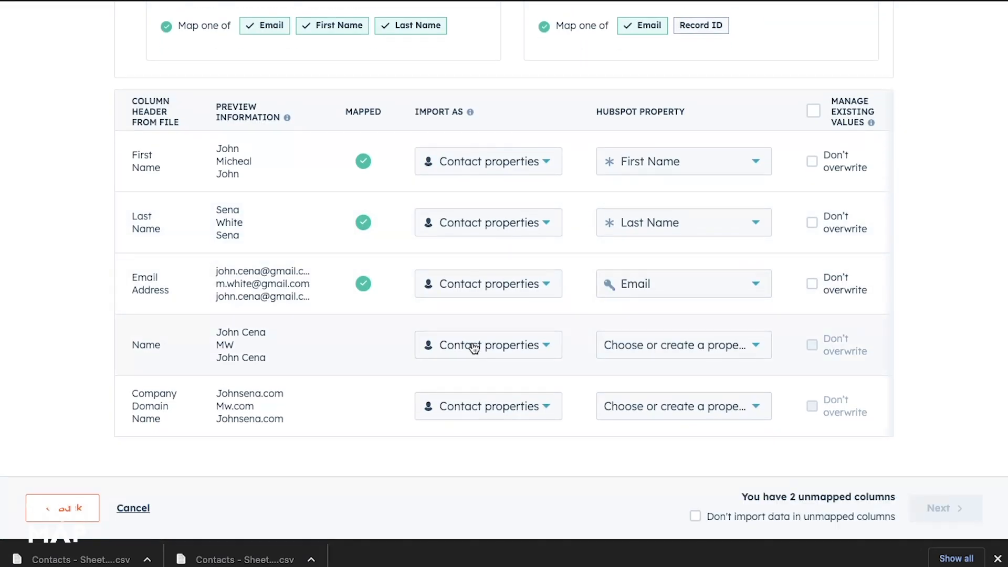
left_click(500, 353)
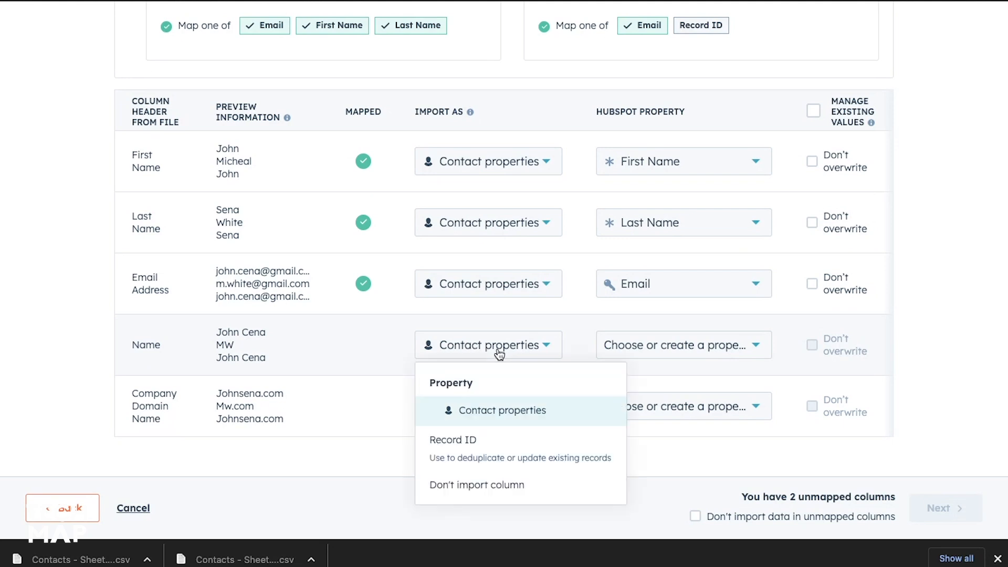
left_click(499, 353)
left_click(626, 355)
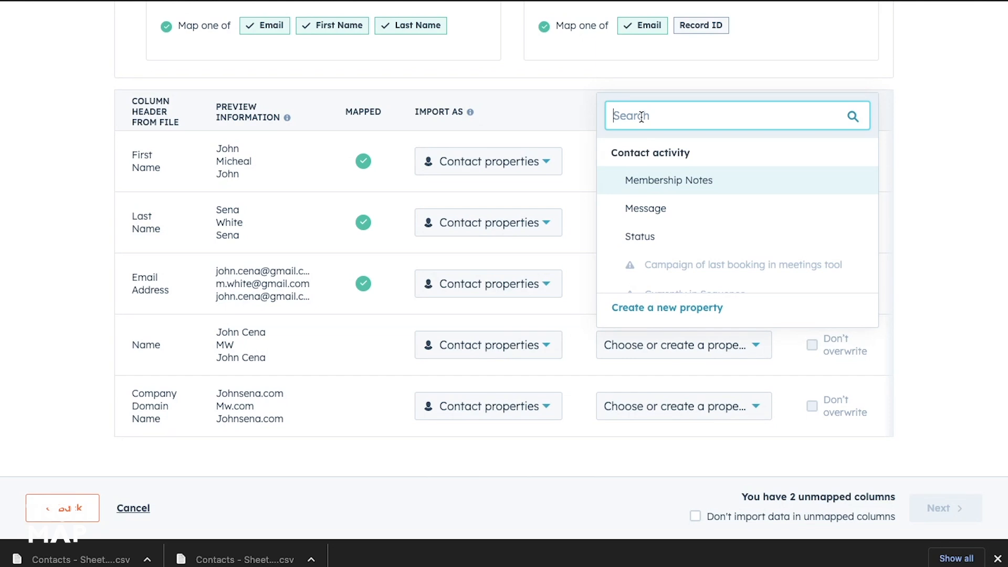
type("co")
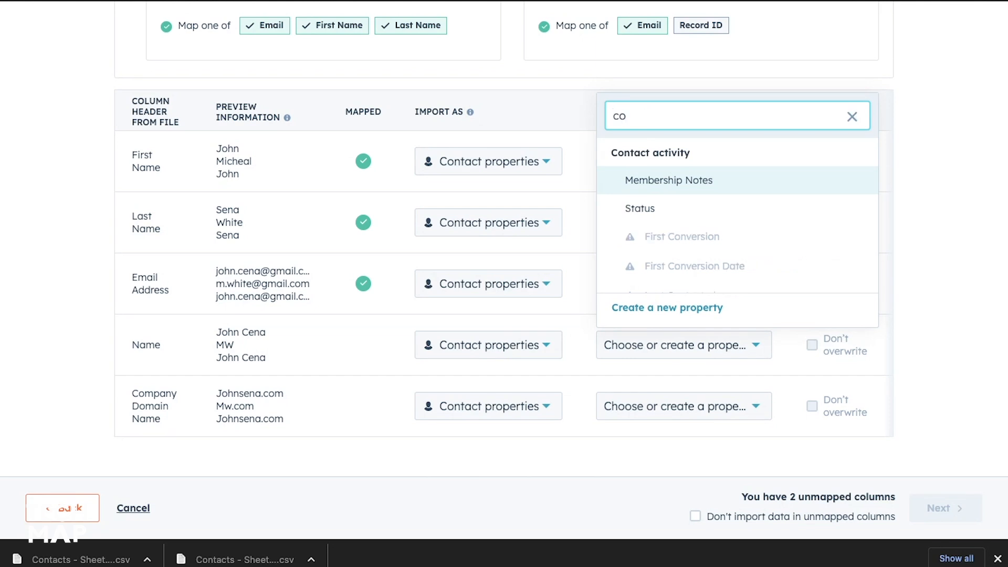
type("m")
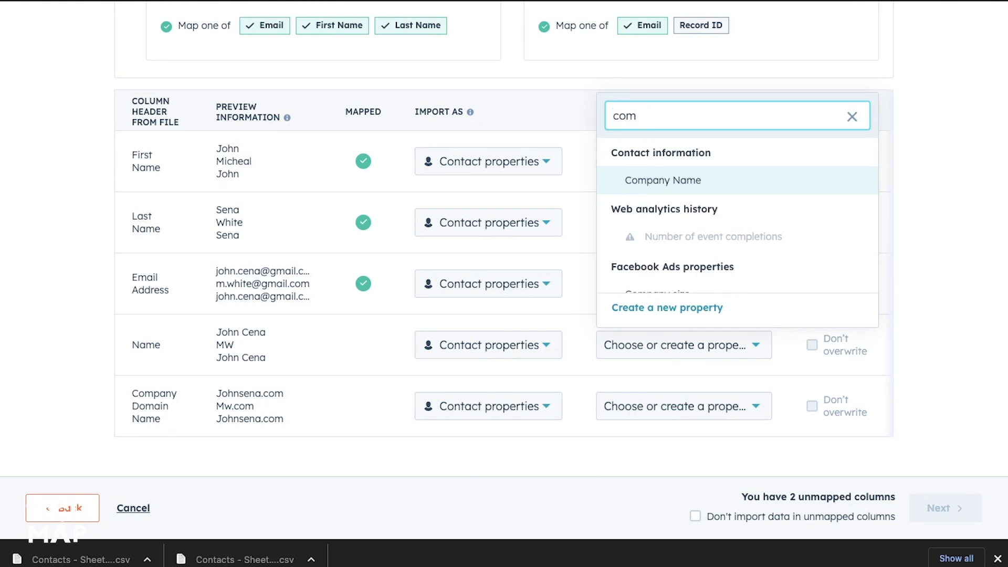
left_click(651, 181)
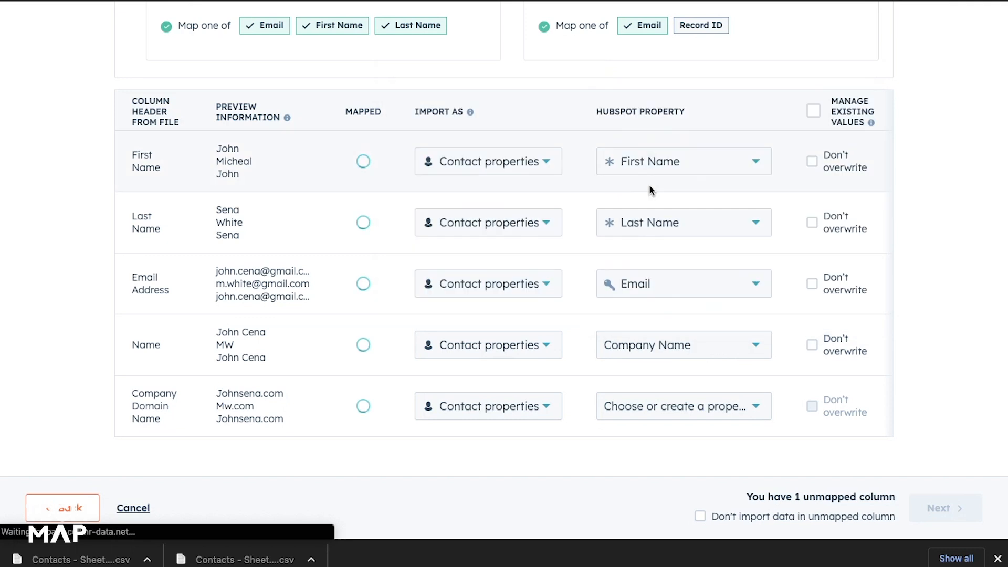
- Map the Company Domain Name column to Website URL and proceed to the final details
left_click(639, 416)
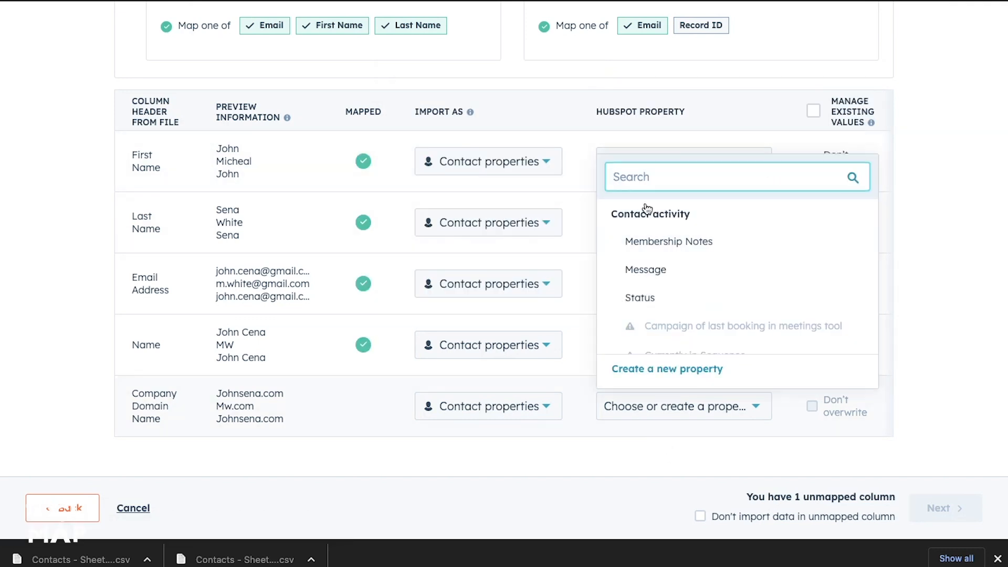
type("websie=")
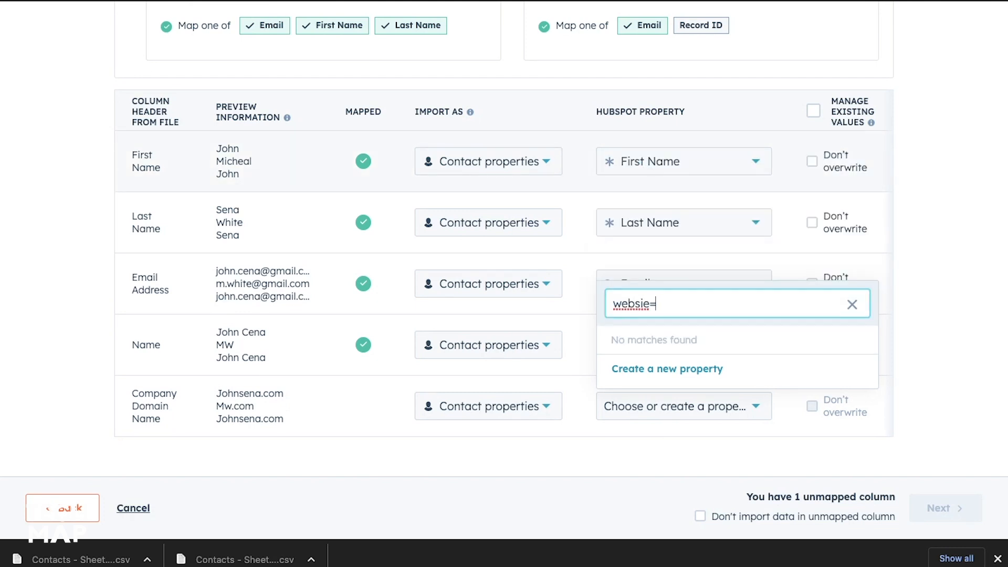
key("BackSpace")
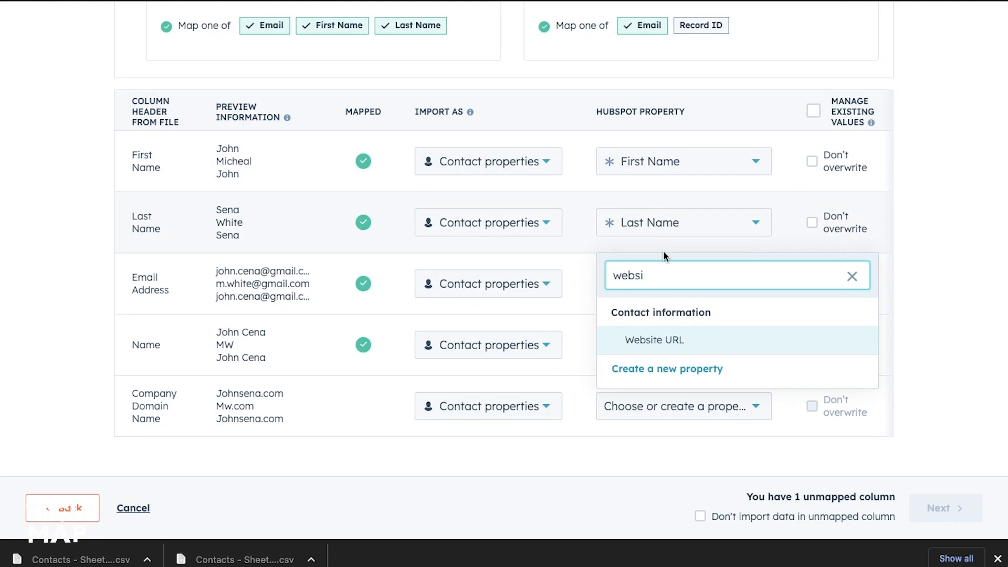
left_click(650, 347)
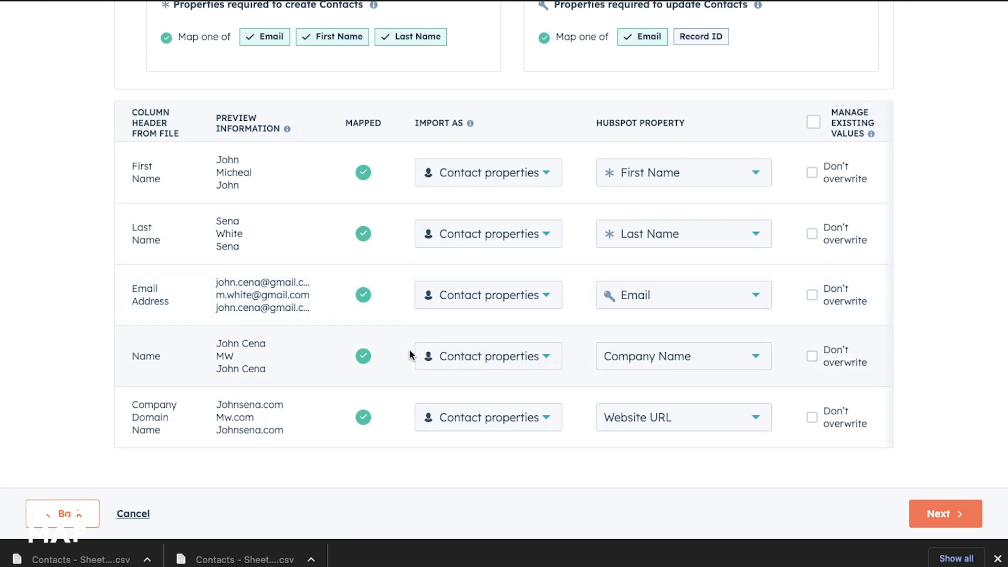
scroll(268, 348, "up", 1)
scroll(268, 348, "down", 1)
left_click(946, 516)
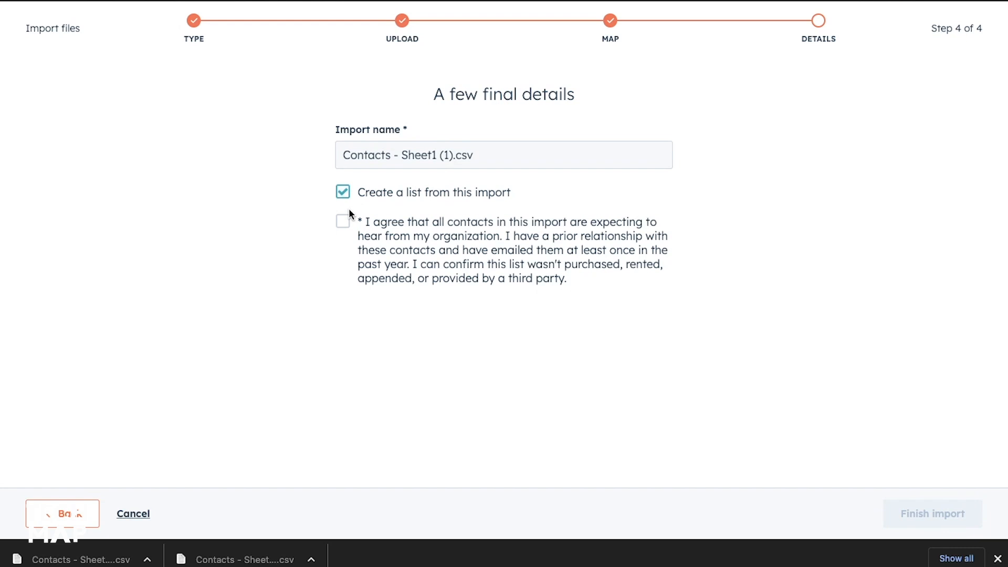
- Confirm the contacts expect to hear from you, run the import, and dismiss the ready notice
left_click(343, 221)
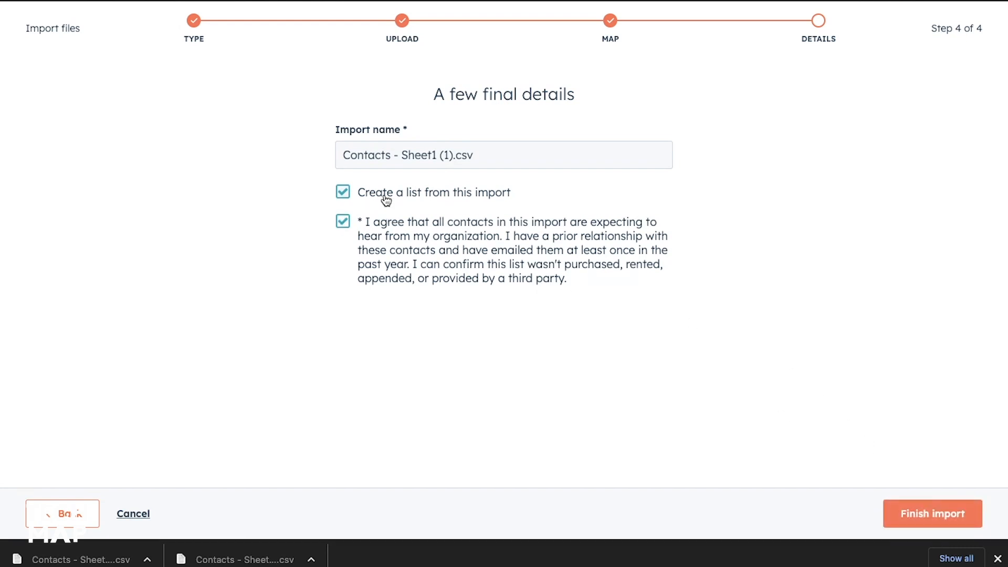
left_click(930, 512)
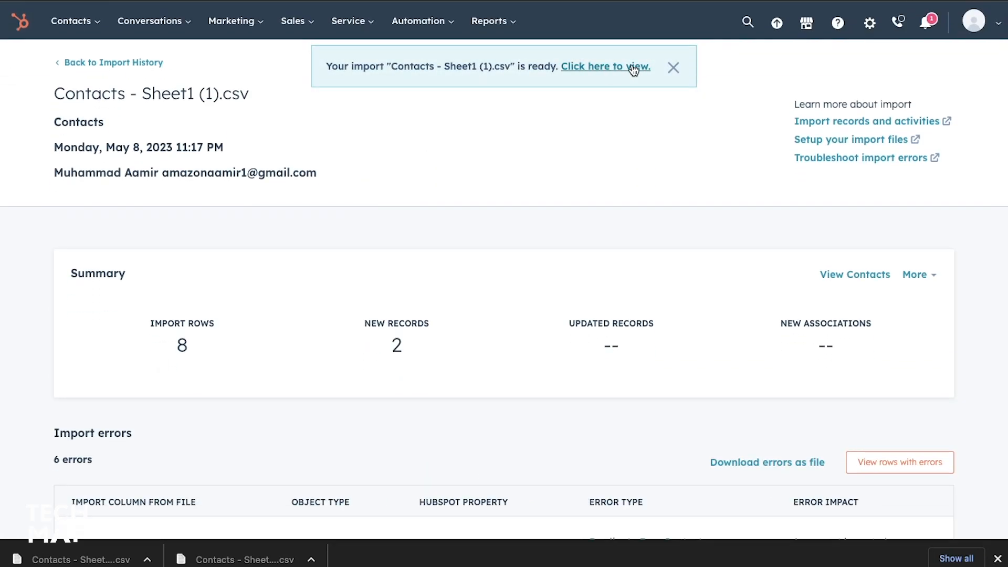
left_click(674, 70)
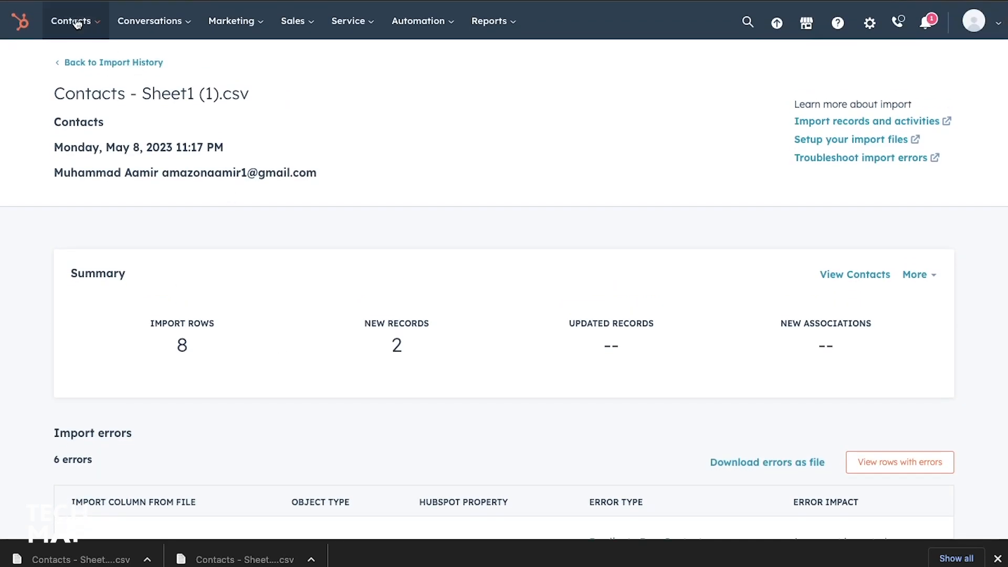
- Go to the Contacts list and open the newly imported contact linked to company MWmw
mouse_move(76, 21)
left_click(87, 64)
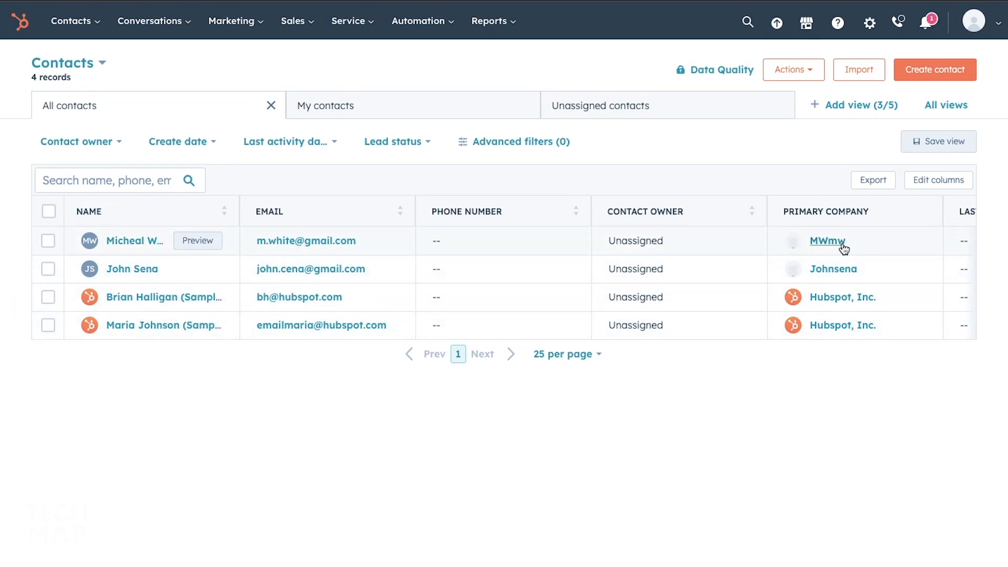
scroll(843, 248, "right", 10)
scroll(843, 248, "left", 10)
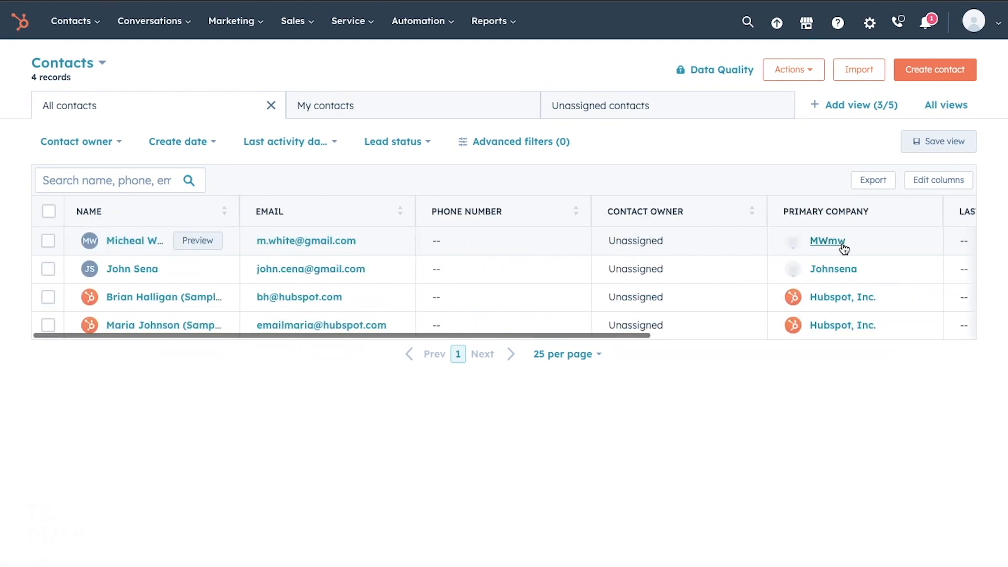
left_click(121, 243)
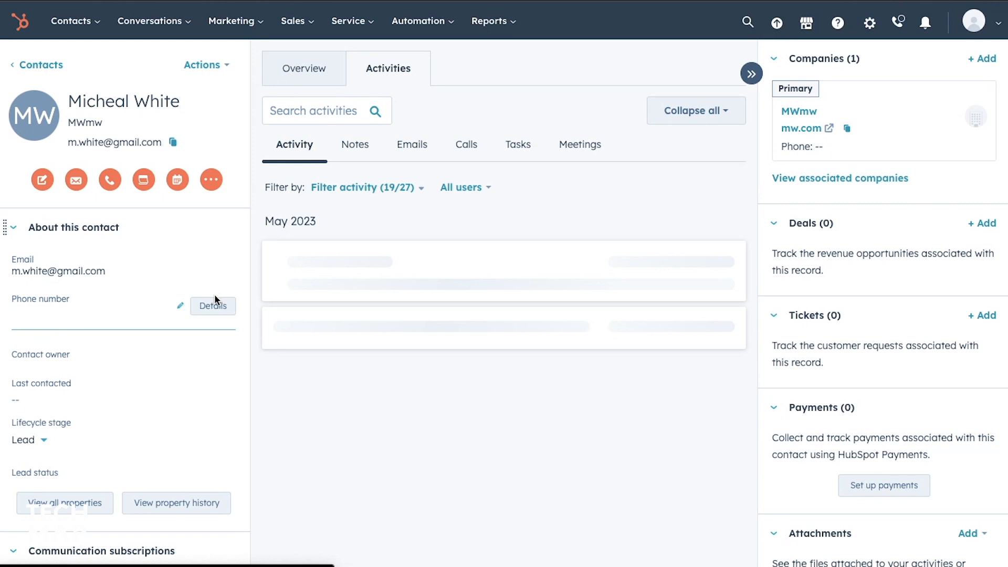
- Postpone browser notifications with Maybe later, close the notifications panel and return to the Contacts list
scroll(91, 390, "down", 1)
scroll(90, 390, "down", 3)
scroll(91, 393, "up", 5)
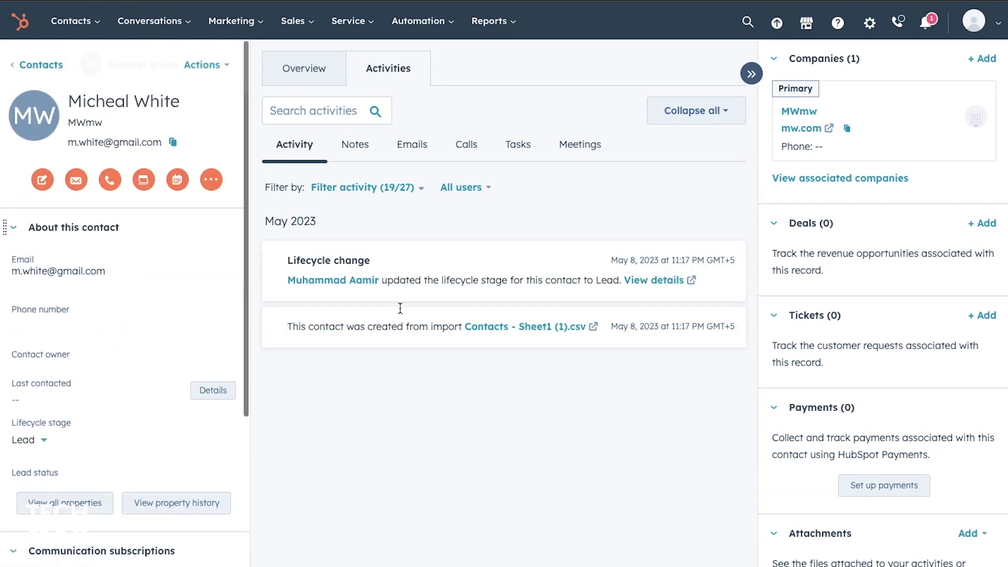
mouse_move(798, 121)
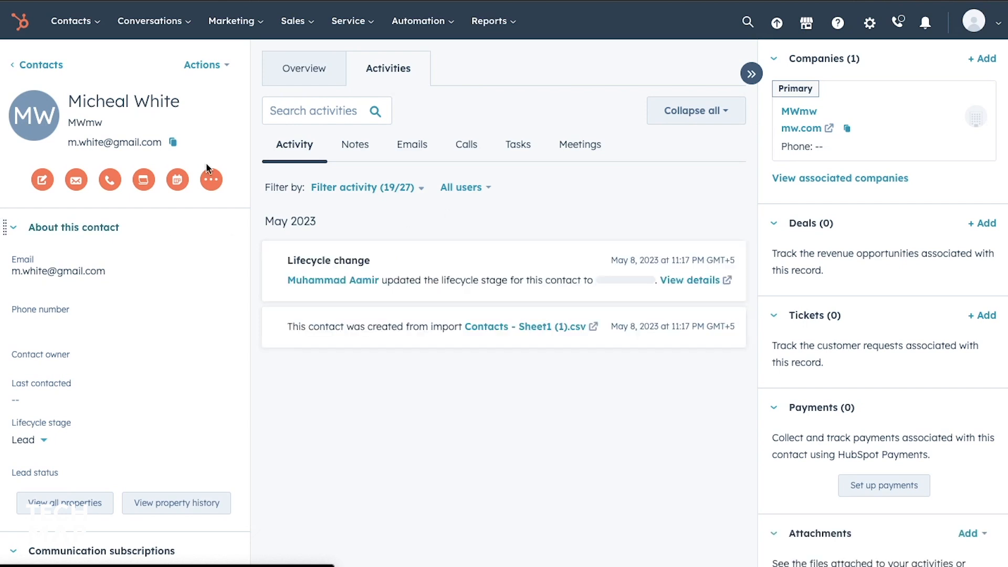
left_click(71, 20)
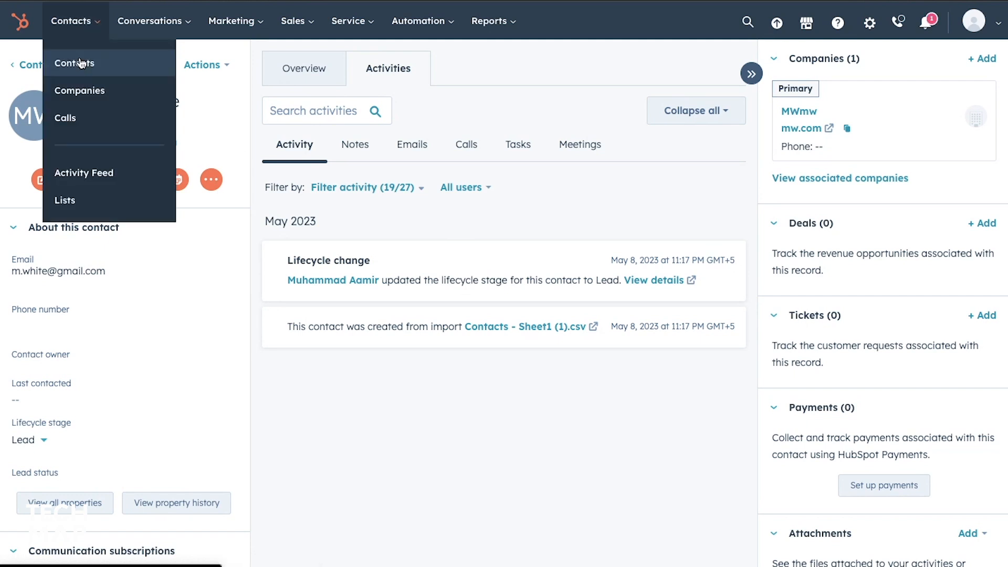
left_click(931, 24)
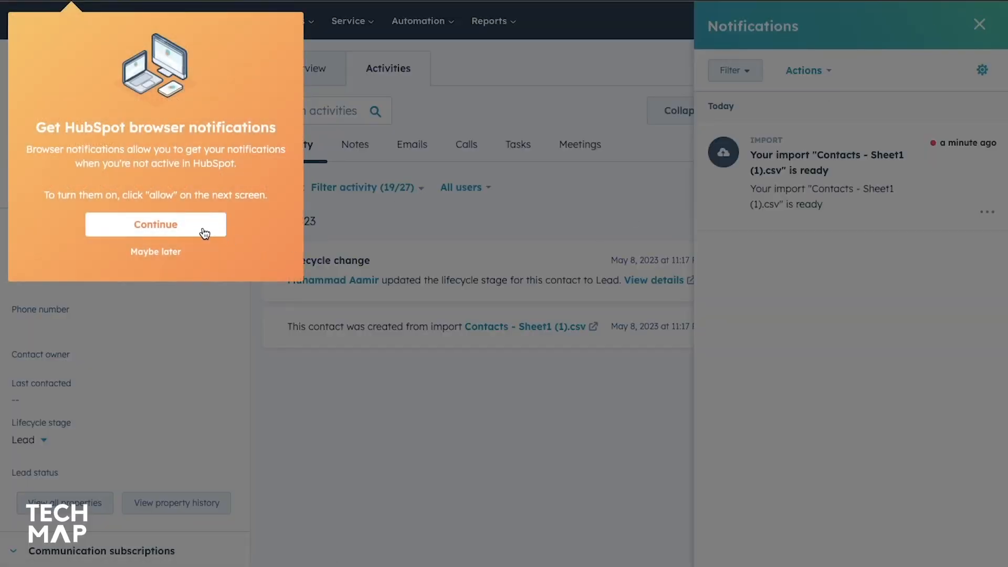
left_click(167, 253)
mouse_move(78, 34)
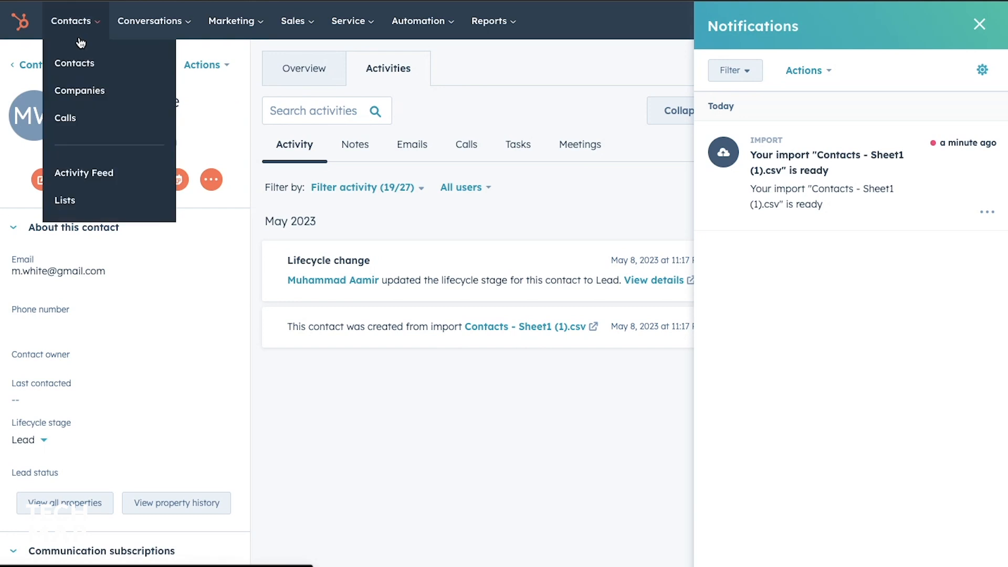
left_click(83, 62)
left_click(979, 25)
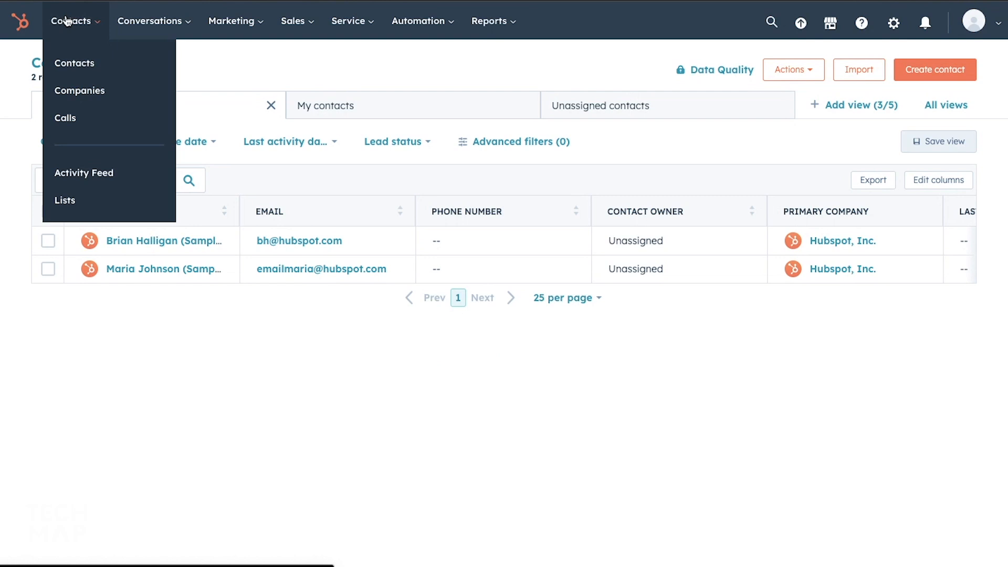
- Browse the Companies list and the empty Calls page, then go to the Imports page
left_click(91, 94)
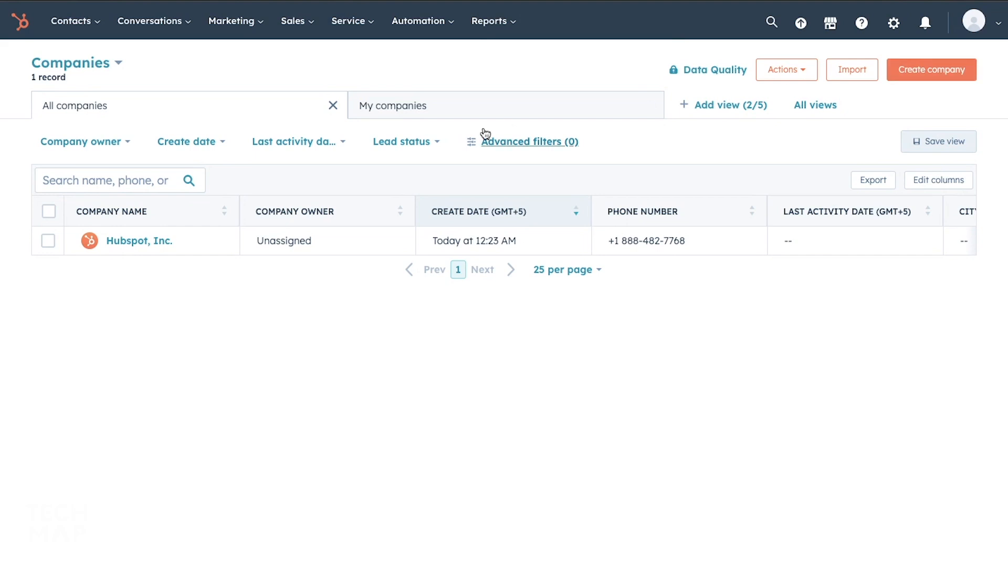
mouse_move(178, 39)
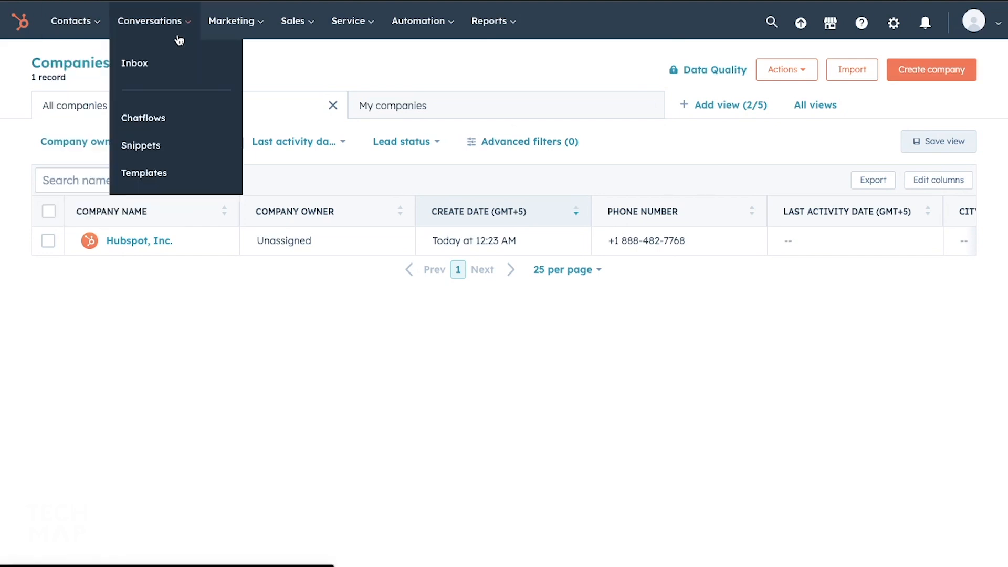
mouse_move(65, 23)
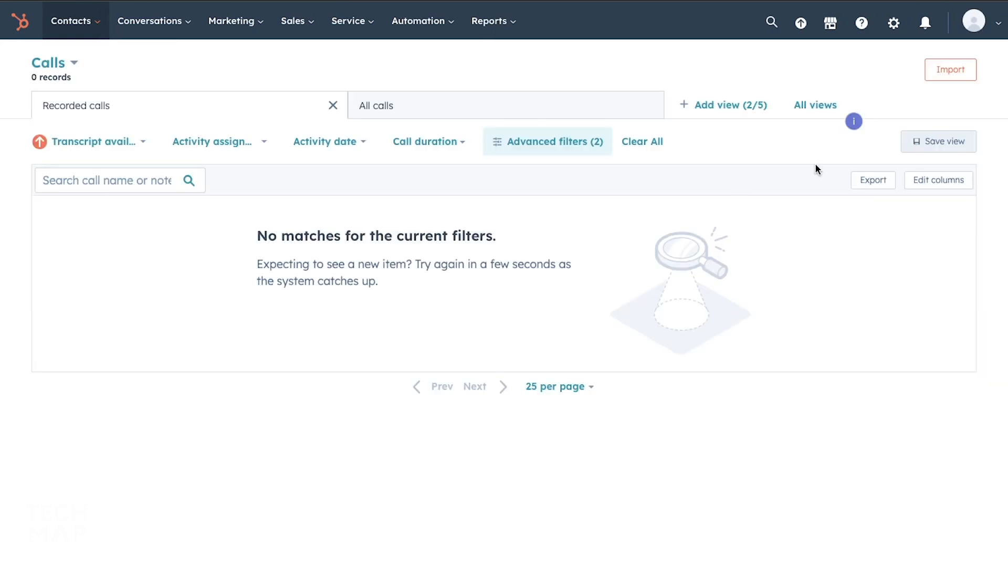
left_click(947, 72)
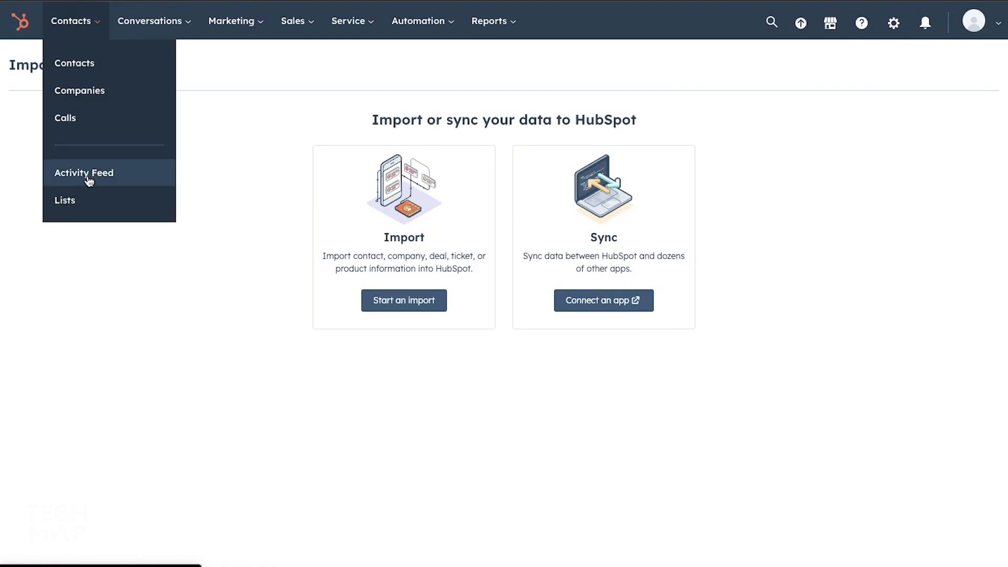
- Scroll through the sample Activity Feed, then switch to the Lists page
left_click(89, 180)
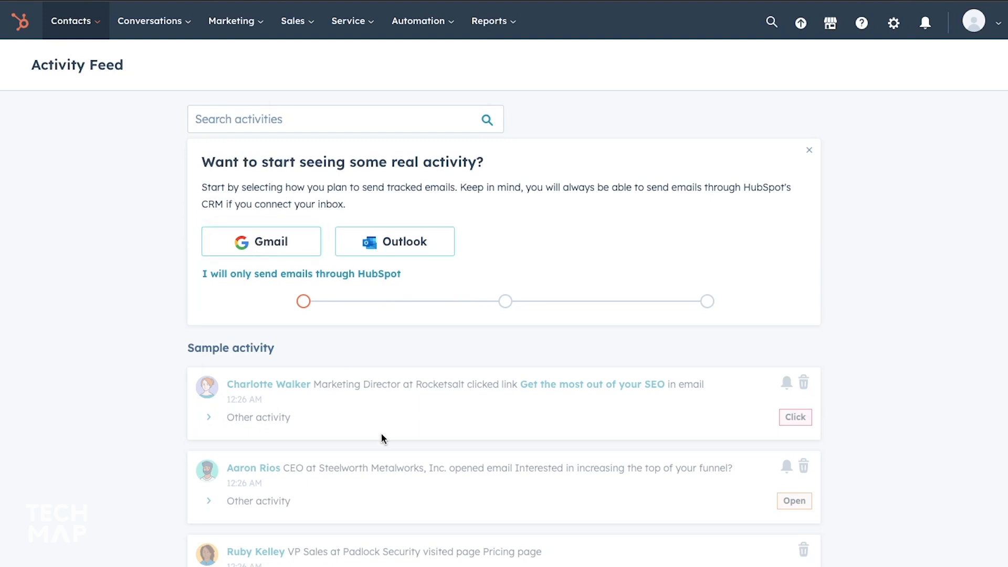
scroll(381, 432, "down", 1)
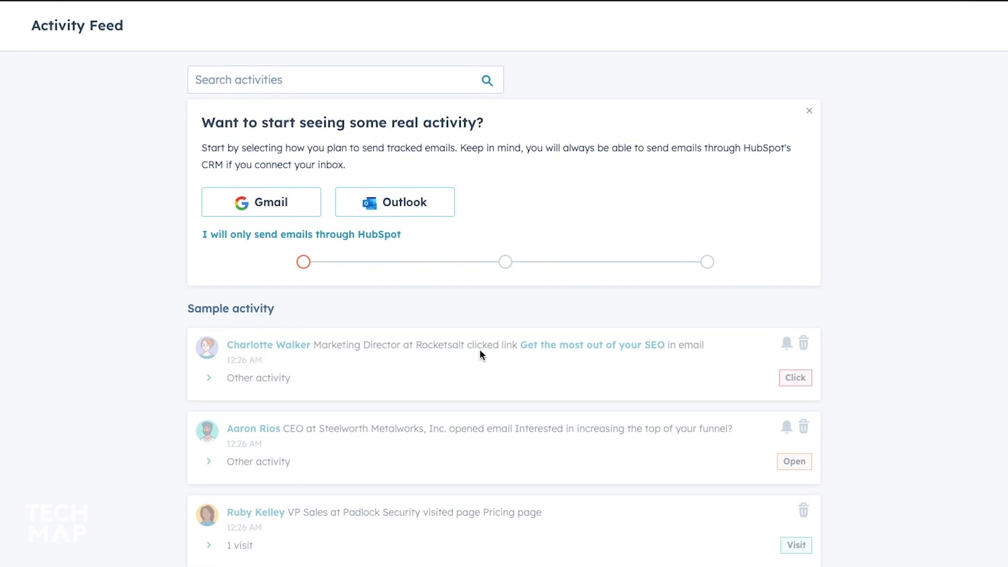
scroll(480, 351, "up", 1)
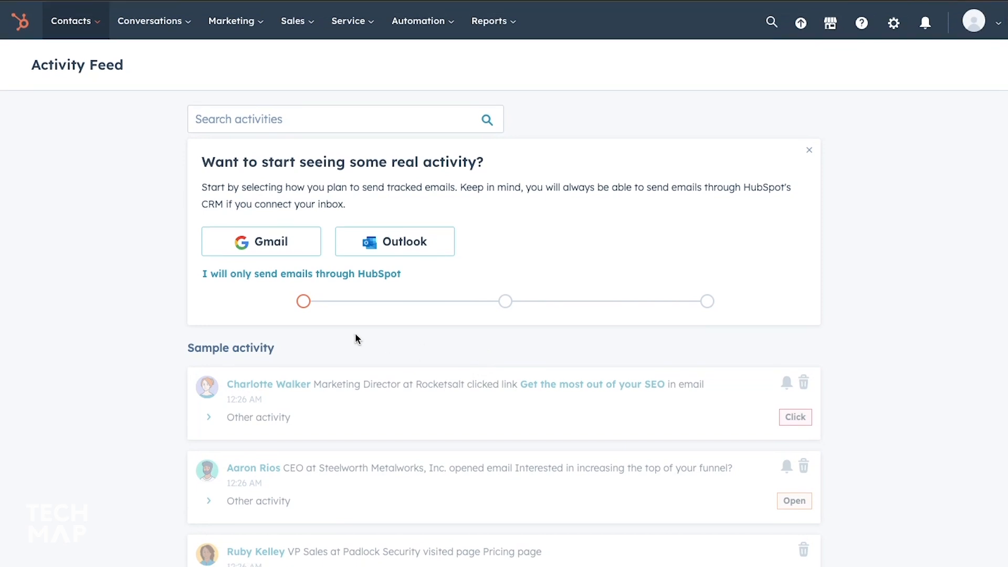
scroll(355, 336, "down", 1)
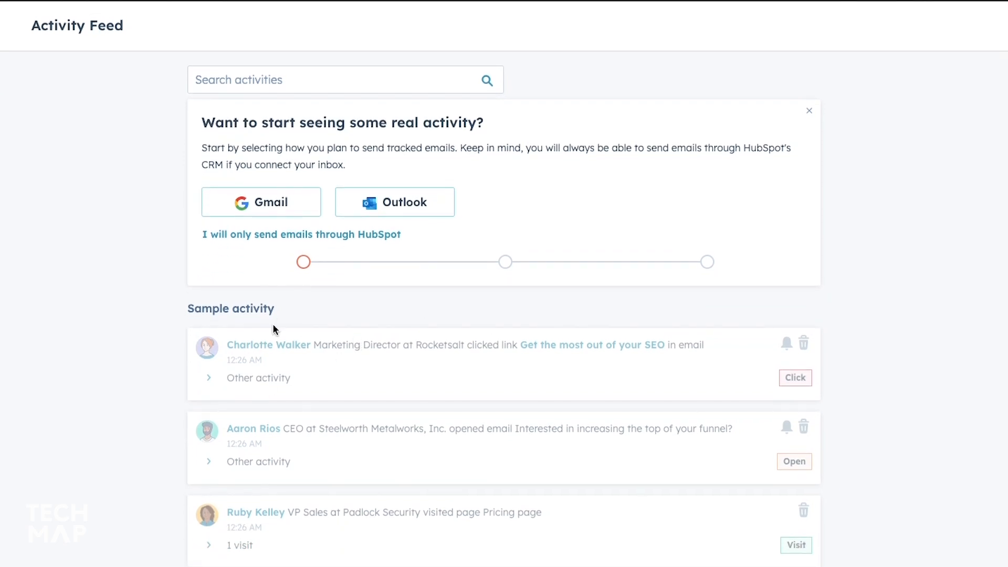
scroll(284, 276, "up", 1)
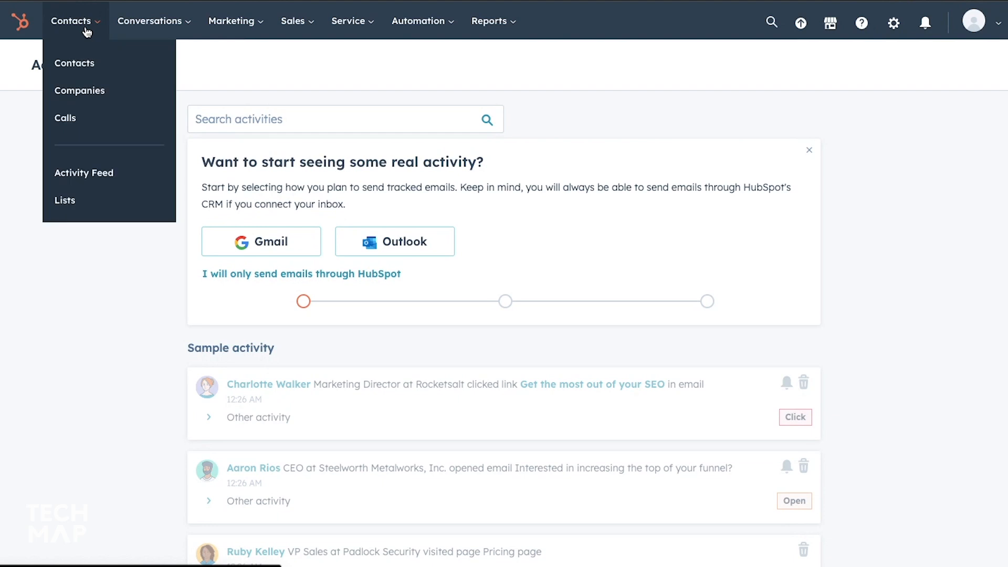
mouse_move(73, 24)
left_click(79, 199)
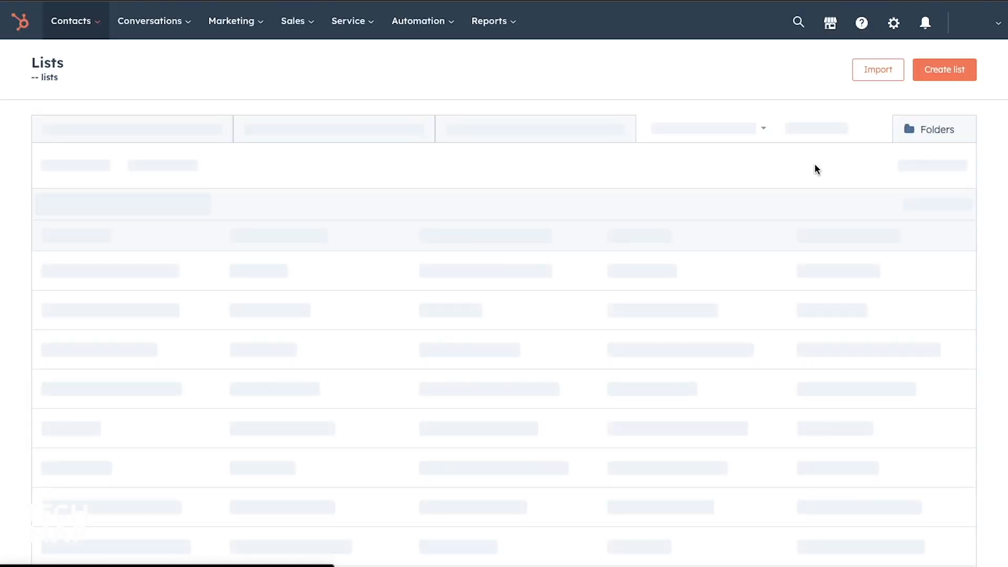
- Start a new company-based list and begin naming it
left_click(952, 77)
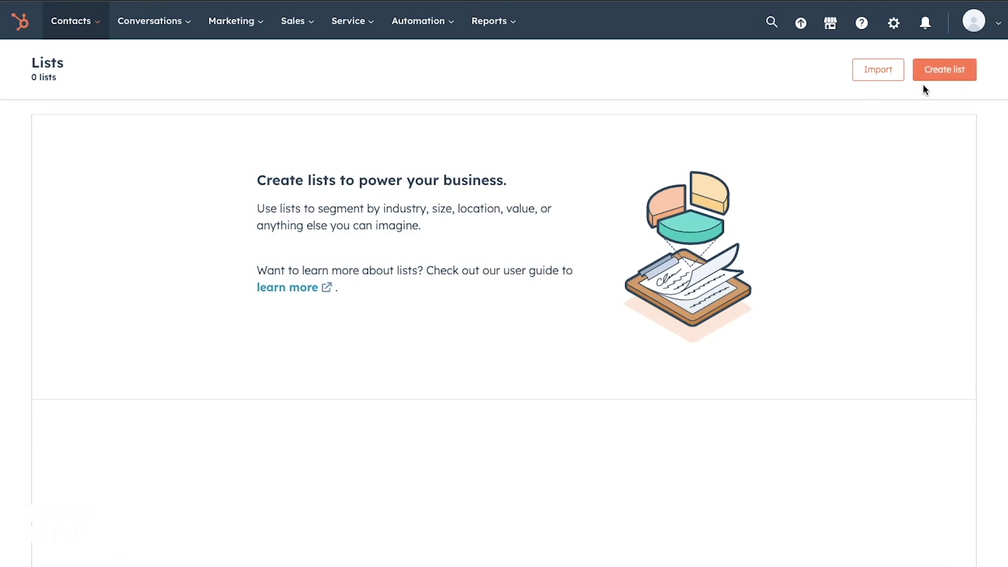
left_click(953, 76)
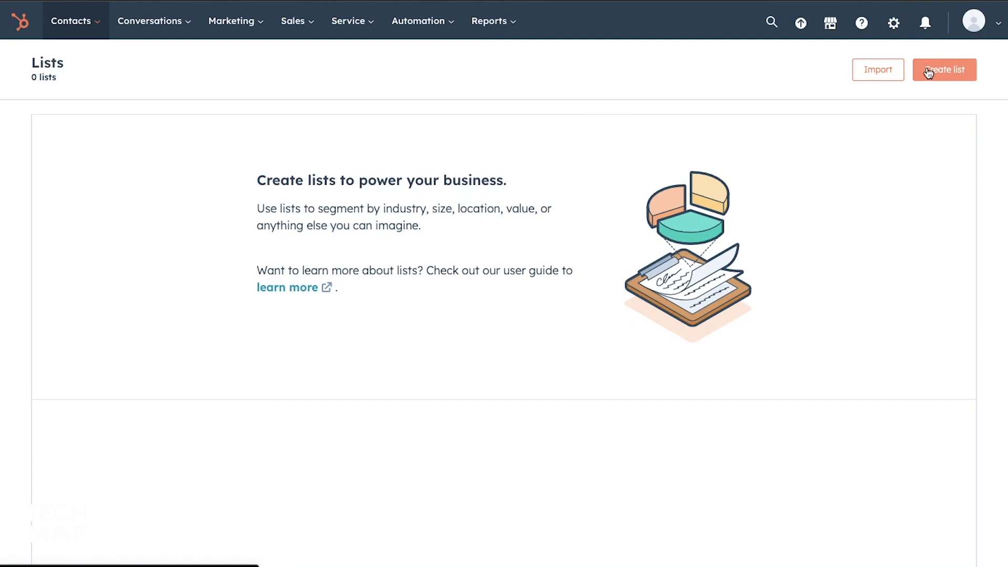
left_click(964, 67)
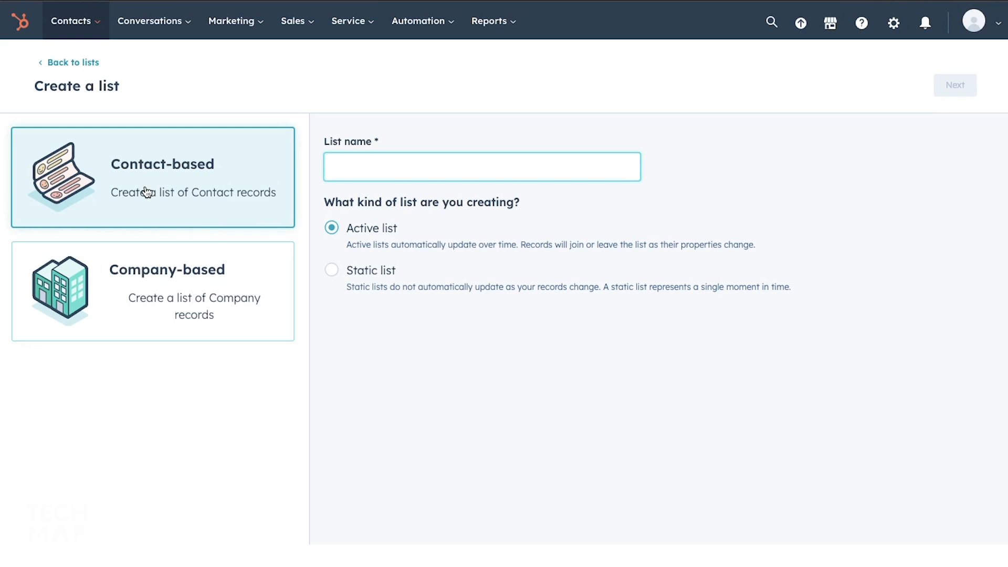
left_click(187, 322)
left_click(376, 179)
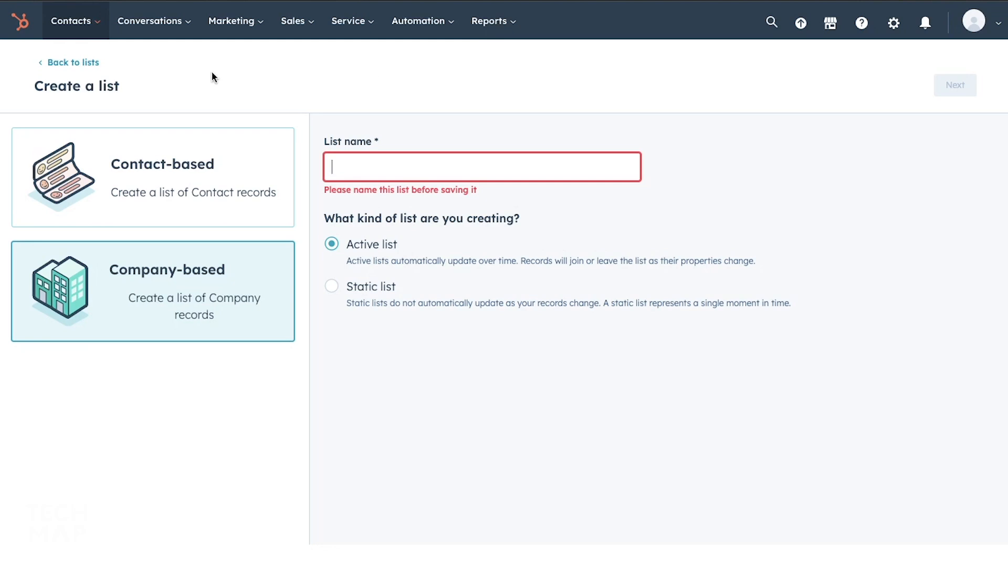
- Abandon the unfinished list and go to Conversations > Inbox
left_click(94, 24)
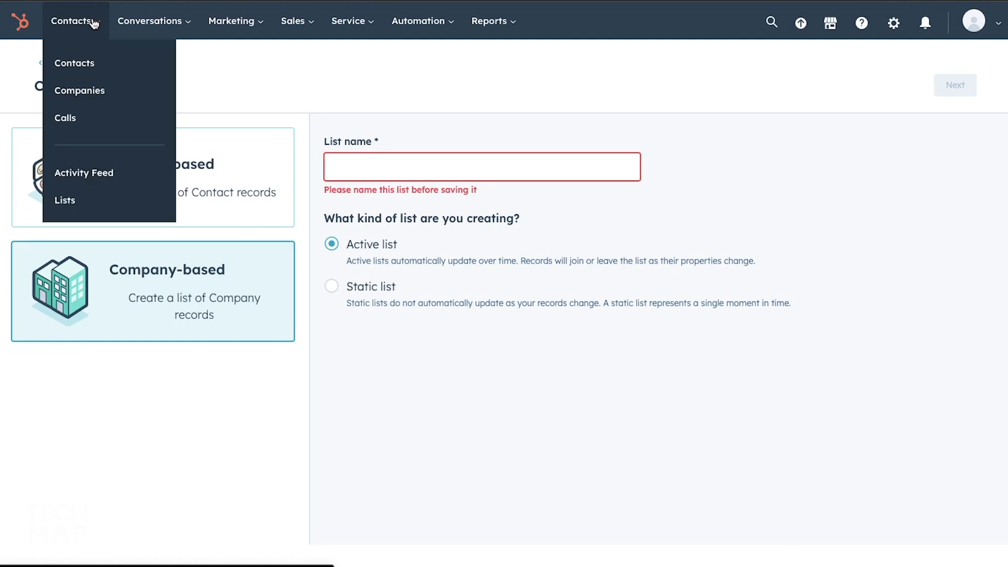
left_click(148, 35)
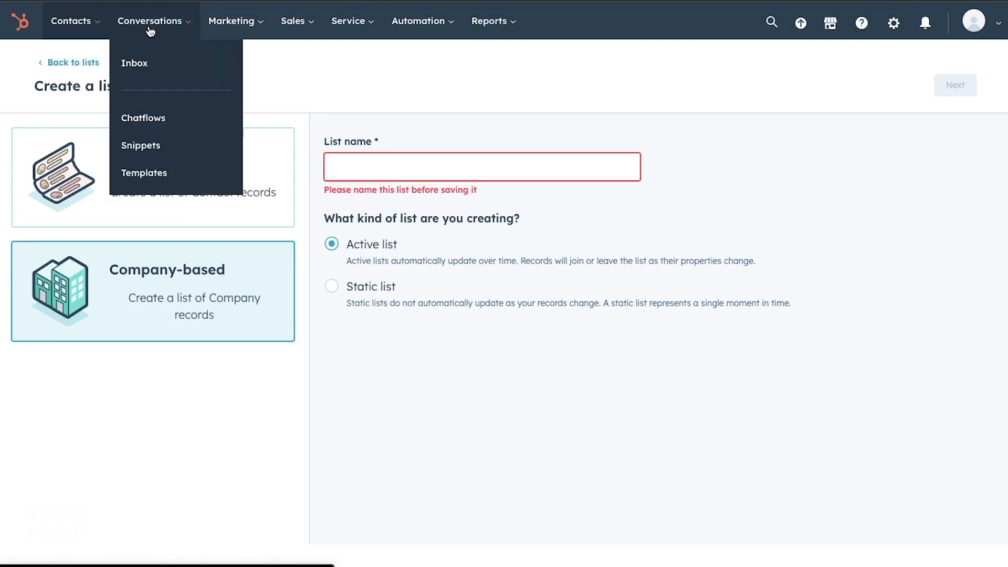
left_click(84, 26)
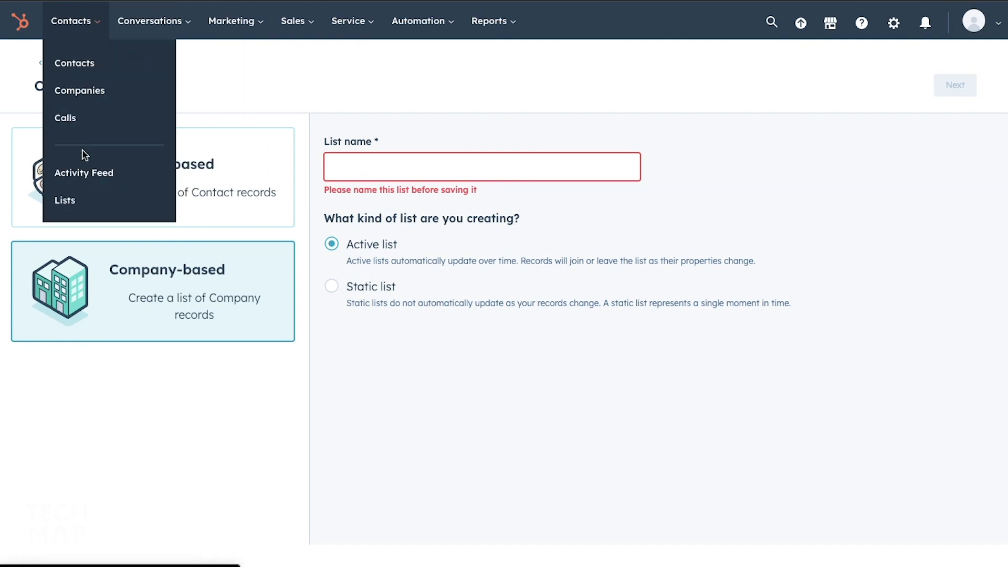
left_click(149, 31)
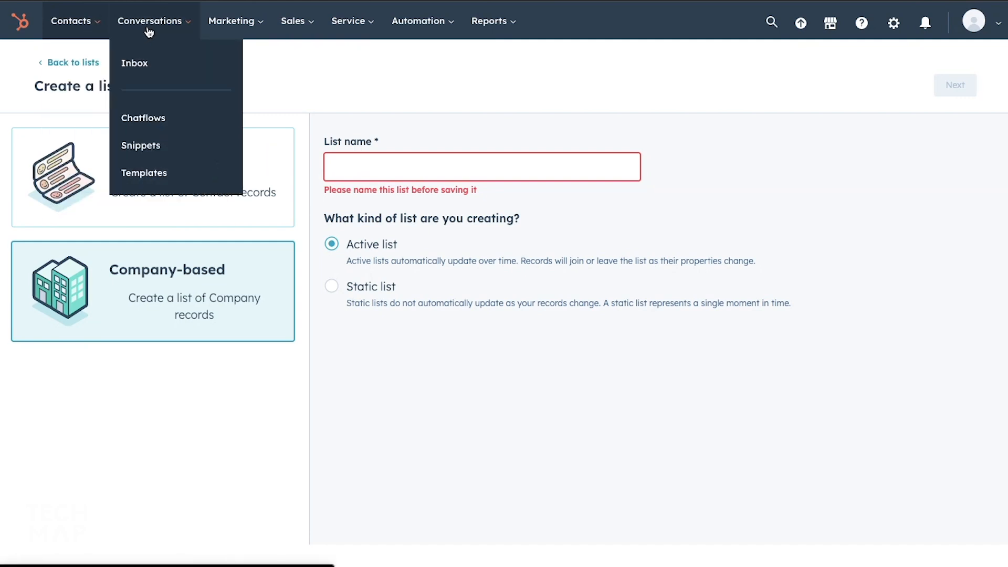
left_click(151, 65)
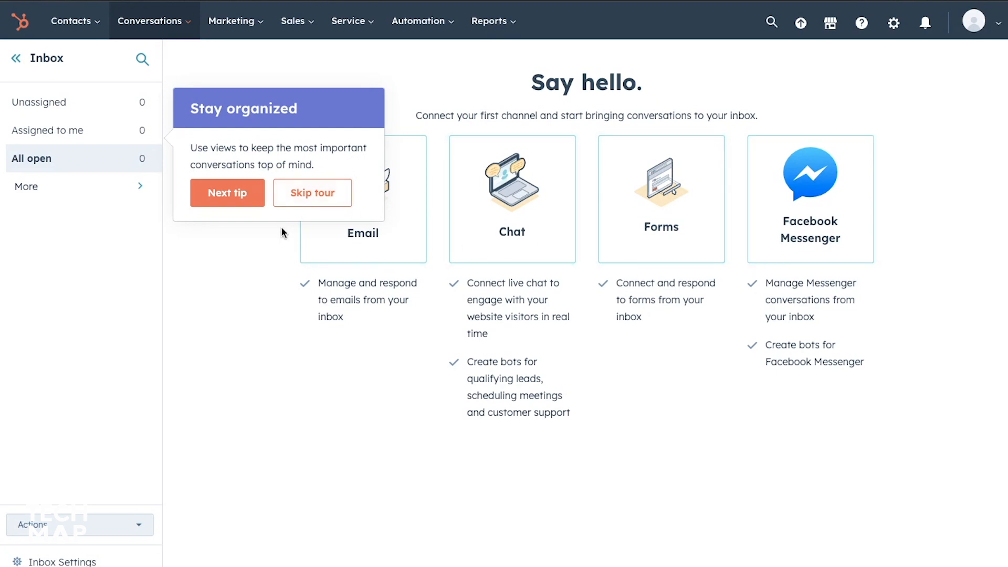
- Close the 'Stay organized' tour tip and pick Chat as the inbox's first channel
left_click(314, 200)
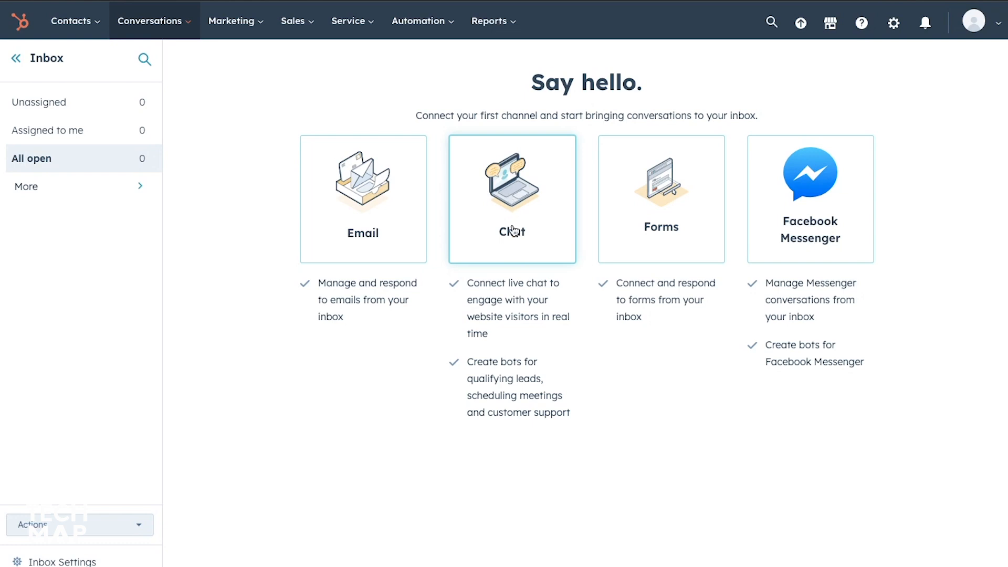
left_click(518, 195)
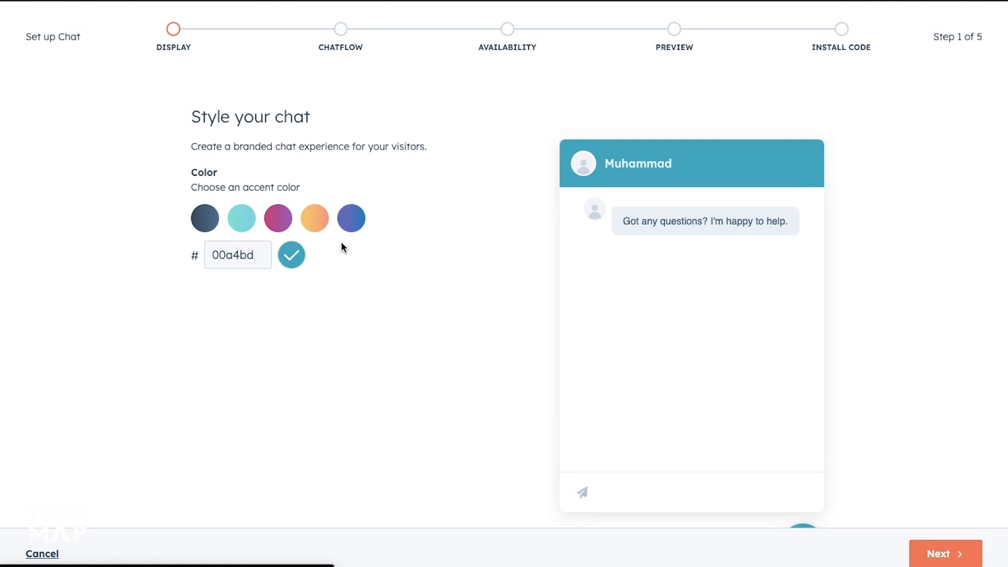
- After trying orange and blue swatches, set the chat accent colour to custom 353d72 and continue
left_click(312, 217)
left_click(352, 218)
left_click(319, 225)
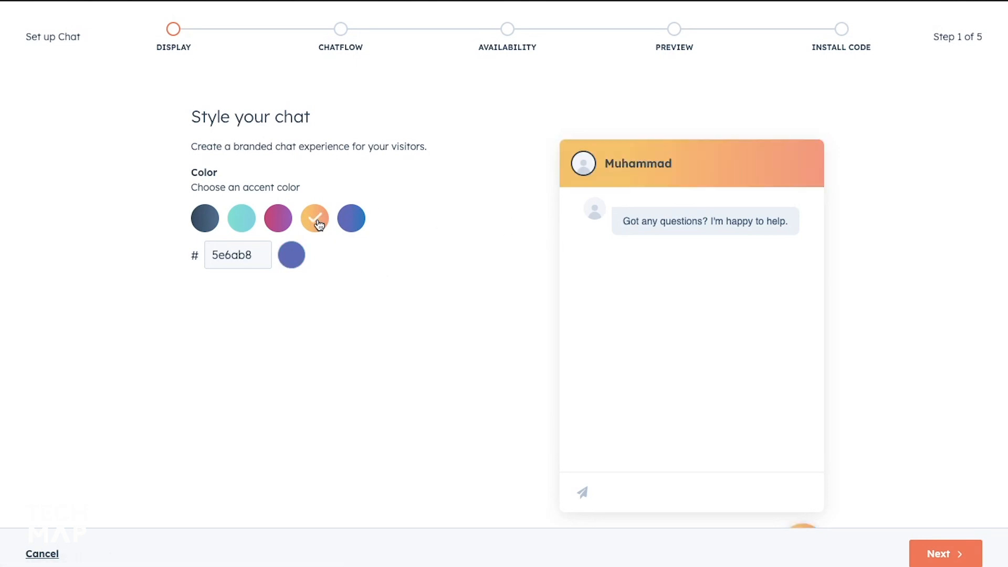
left_click(291, 256)
left_click(378, 247)
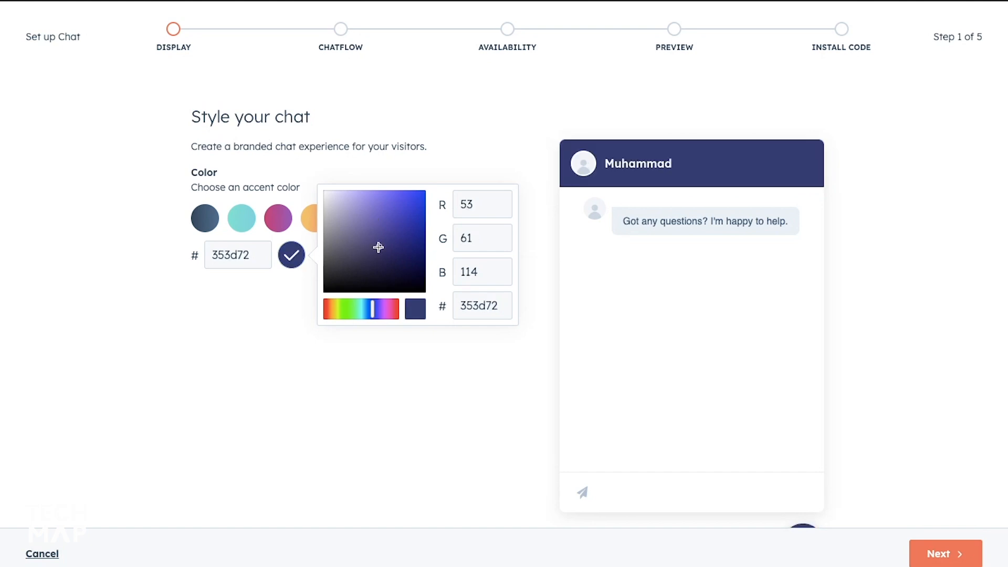
left_click(455, 153)
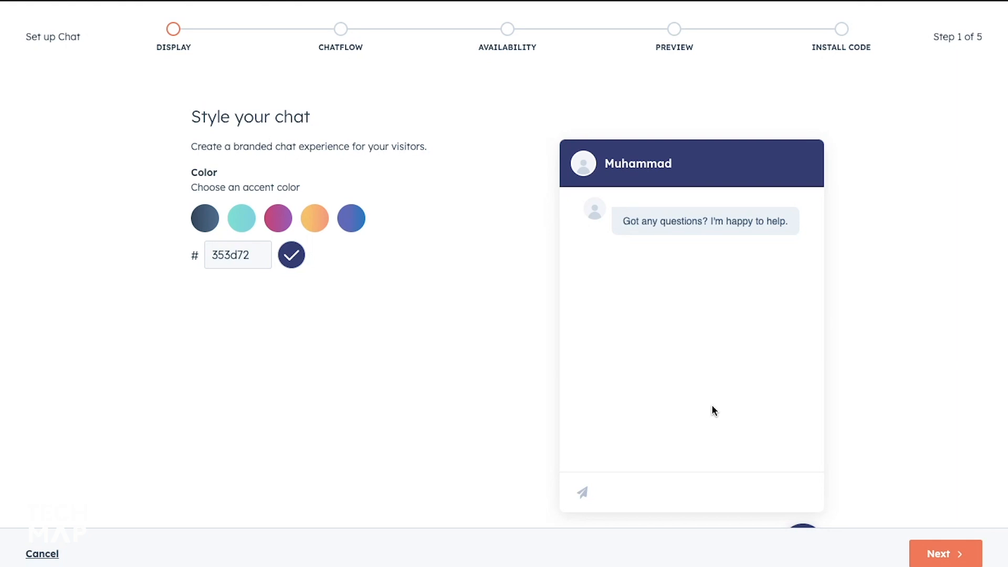
left_click(951, 557)
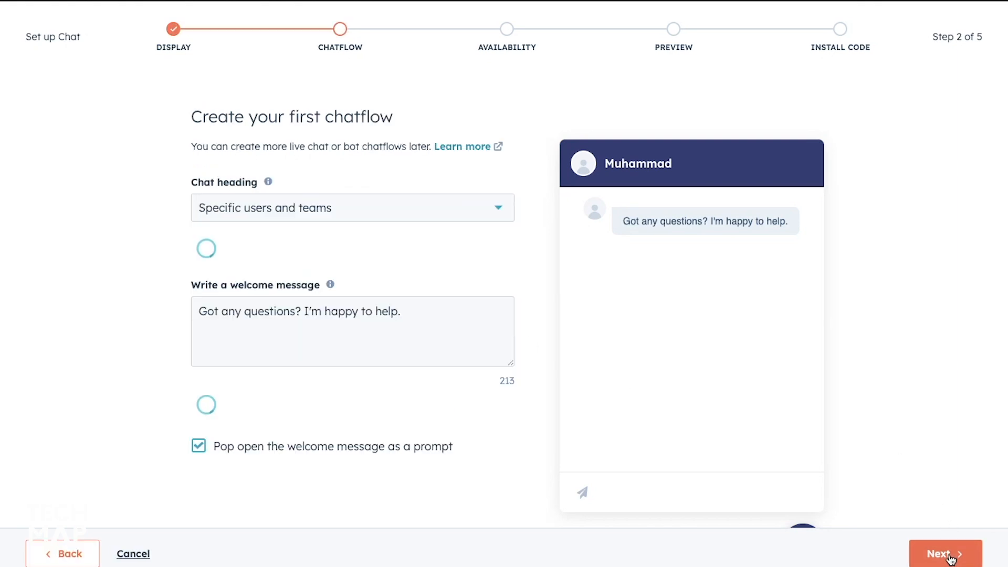
- Keep 'Specific users and teams' as the chat heading and the default welcome message, then continue
left_click(343, 219)
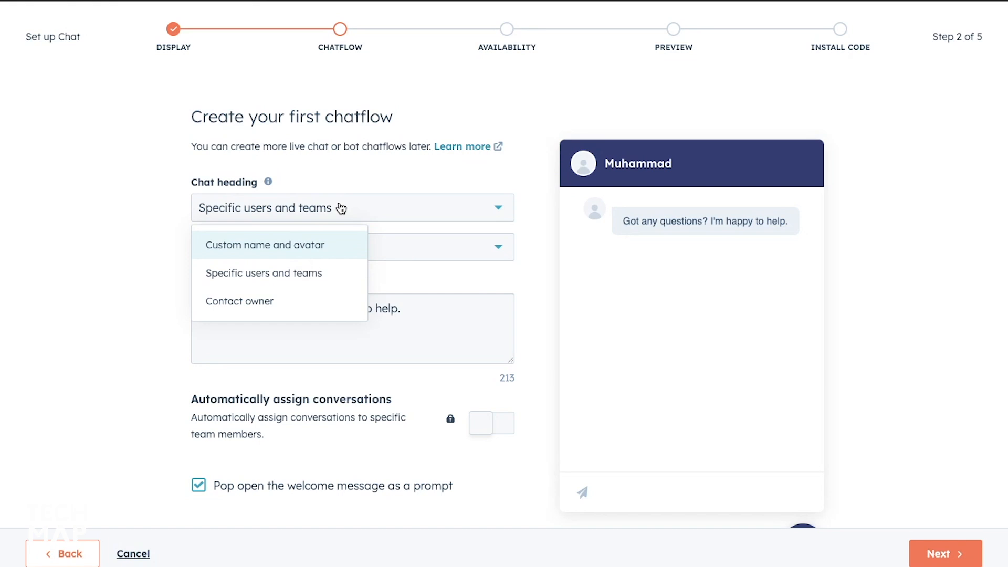
left_click(304, 204)
left_click(310, 321)
key("ctrl+a")
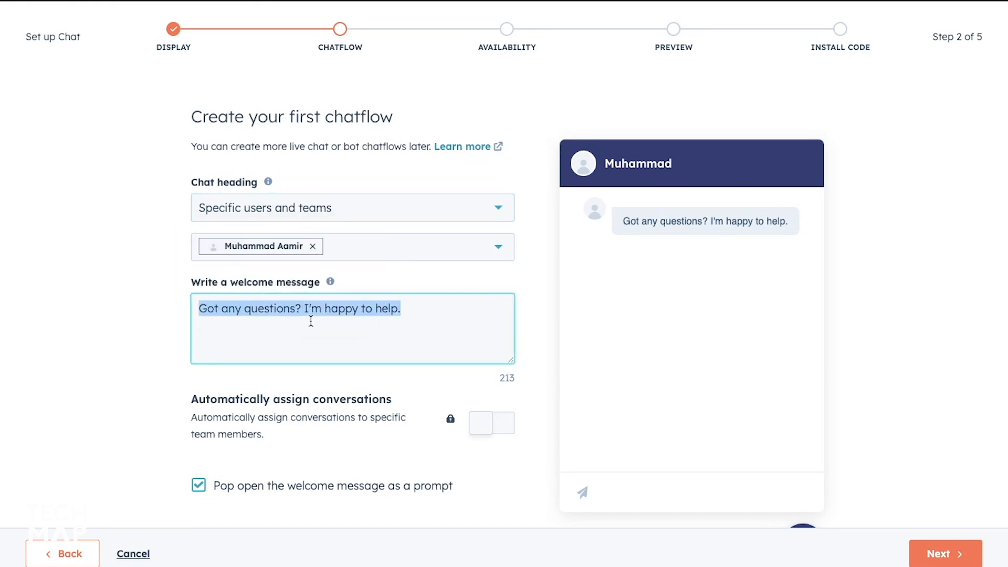
scroll(346, 342, "down", 1)
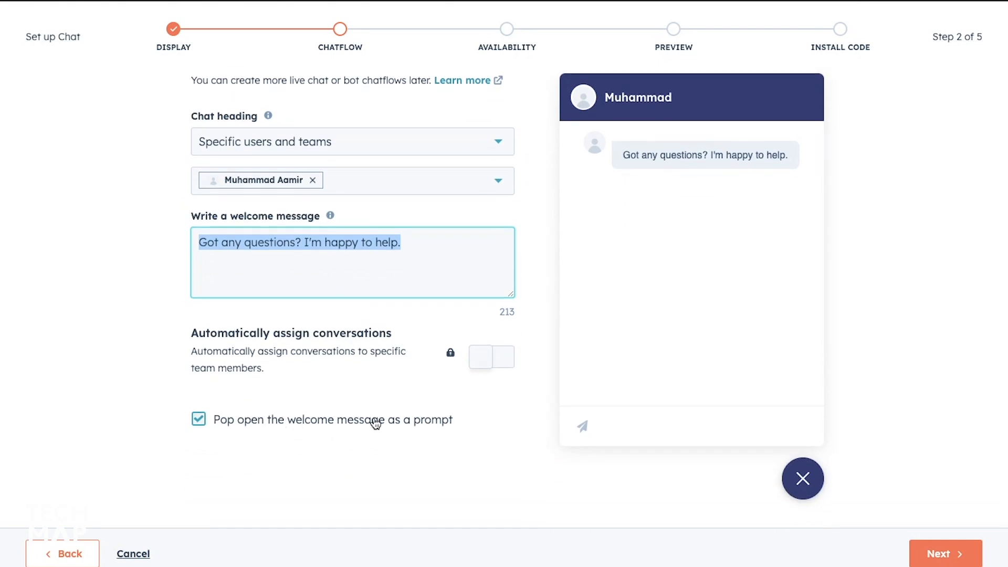
scroll(376, 423, "up", 1)
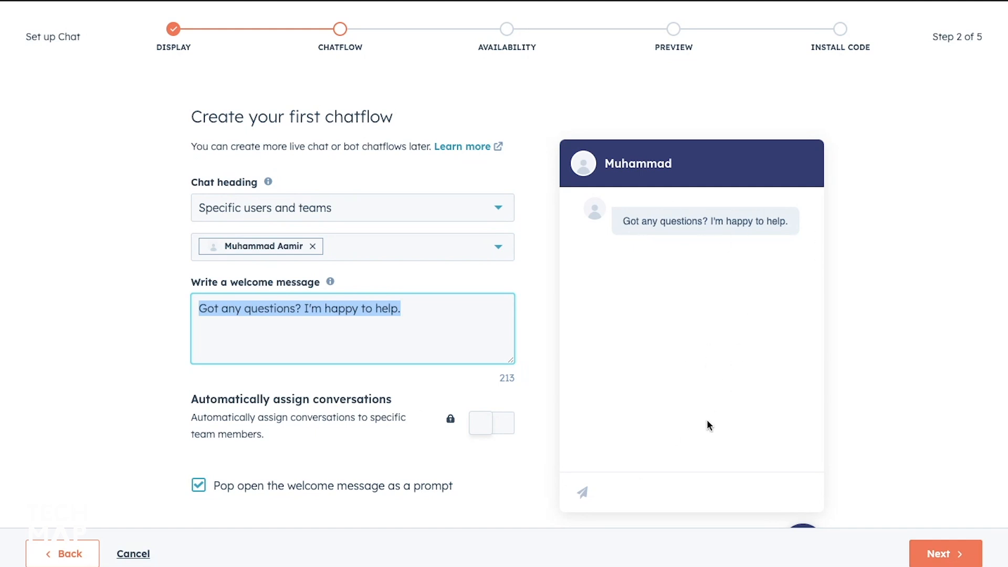
left_click(945, 553)
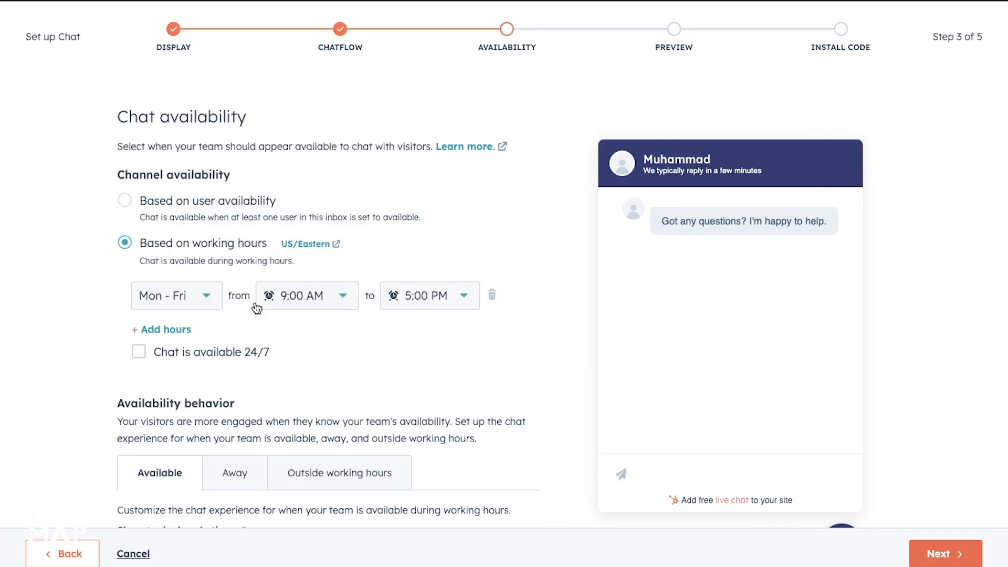
- Review the Available, Away and Outside working hours settings unchanged, keeping Show return time, then continue
scroll(259, 245, "down", 3)
scroll(189, 324, "up", 2)
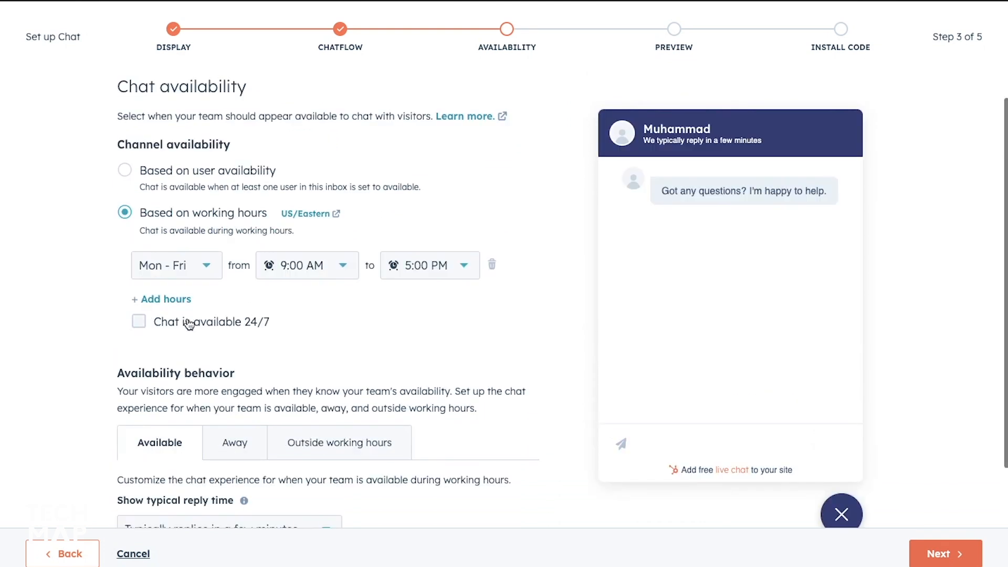
scroll(335, 320, "down", 1)
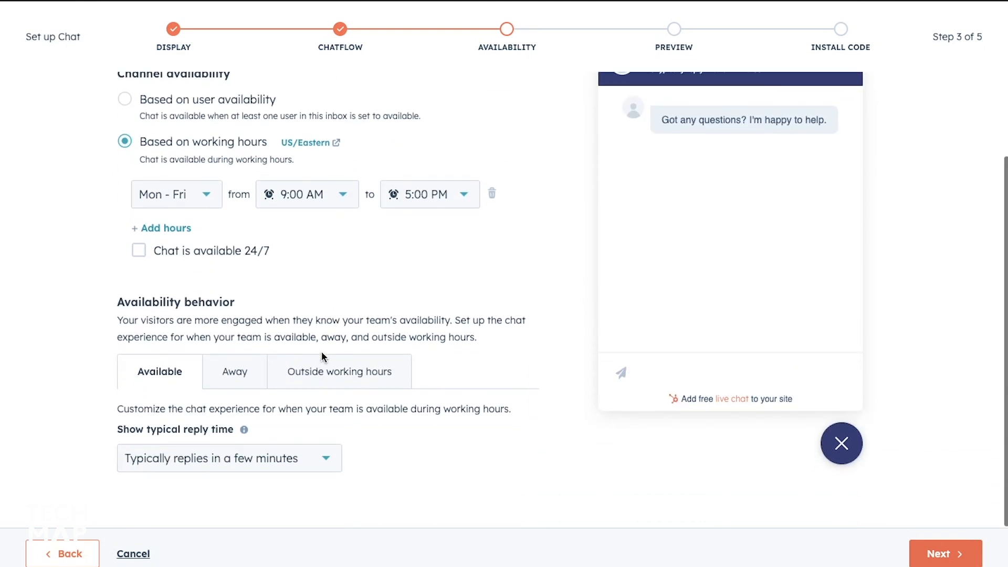
left_click(230, 386)
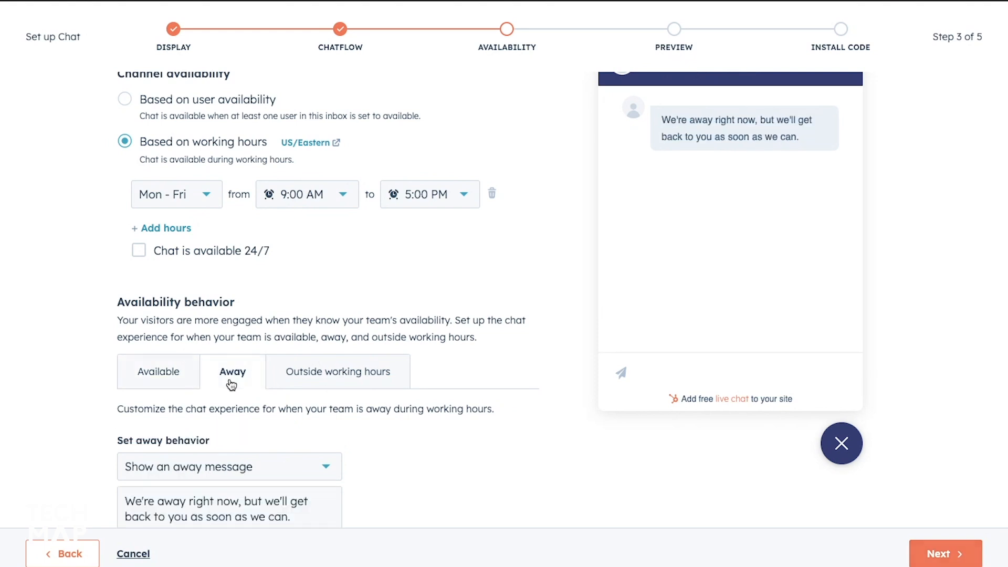
scroll(231, 386, "down", 1)
left_click(245, 396)
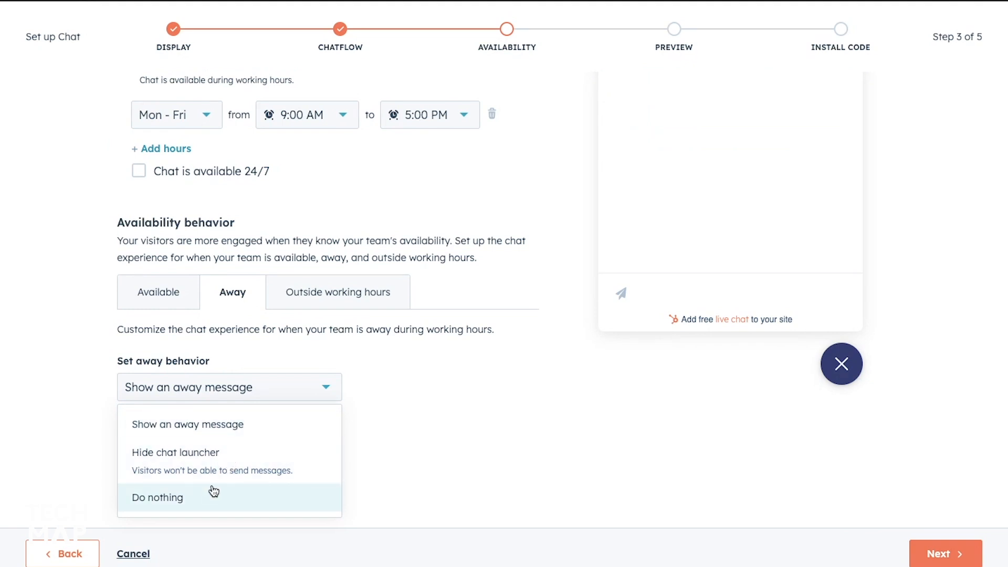
left_click(338, 292)
scroll(335, 284, "up", 1)
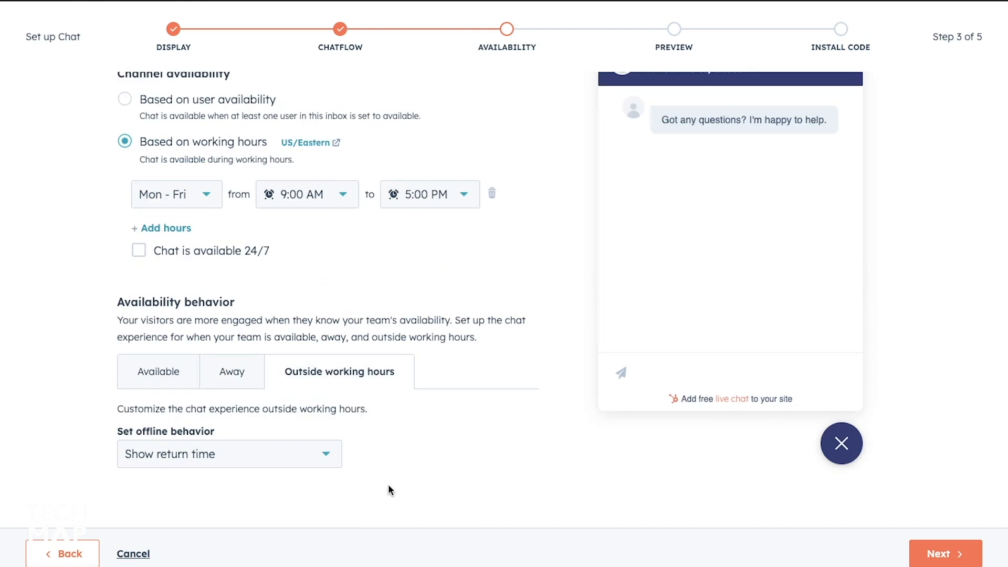
left_click(247, 466)
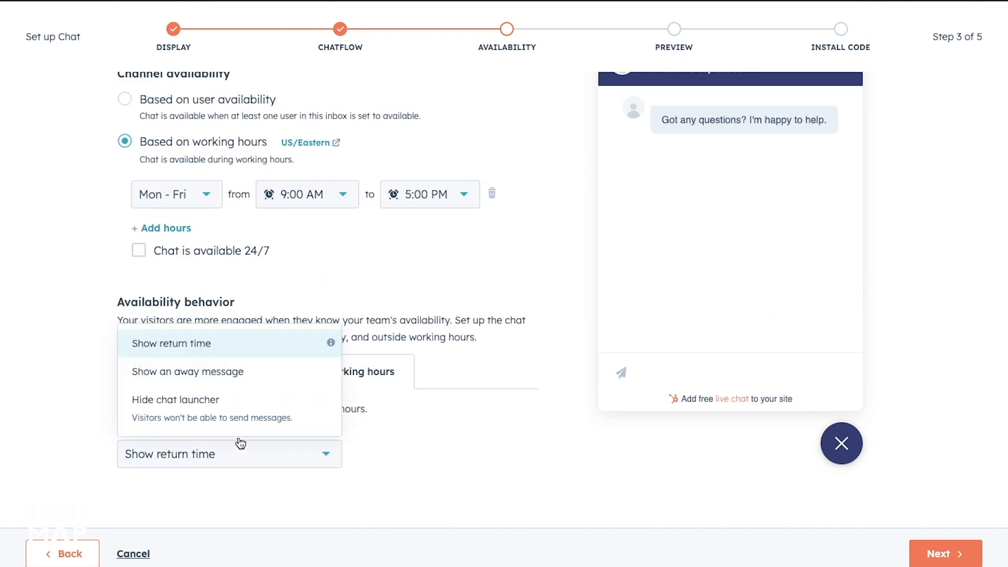
left_click(429, 423)
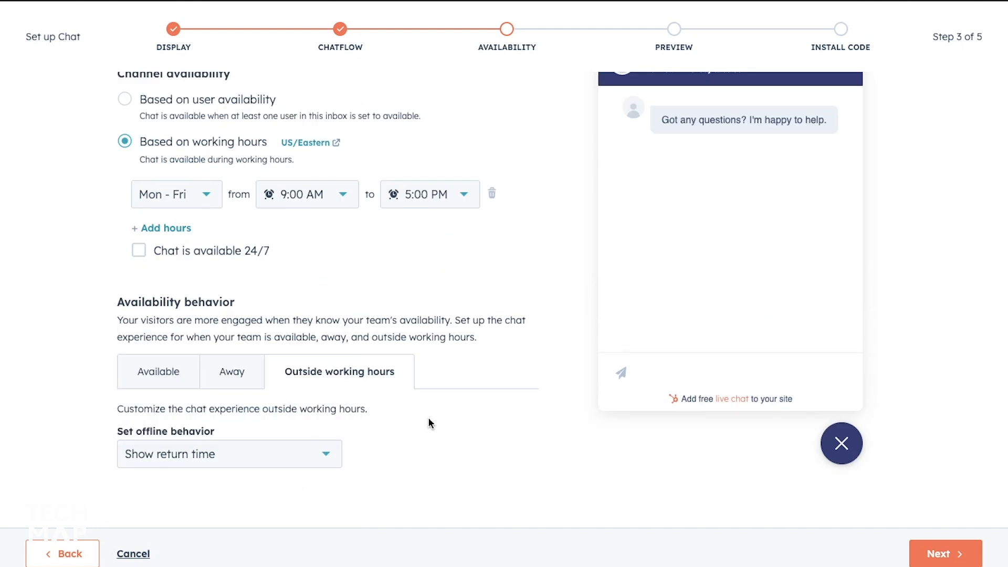
scroll(428, 420, "up", 2)
left_click(934, 550)
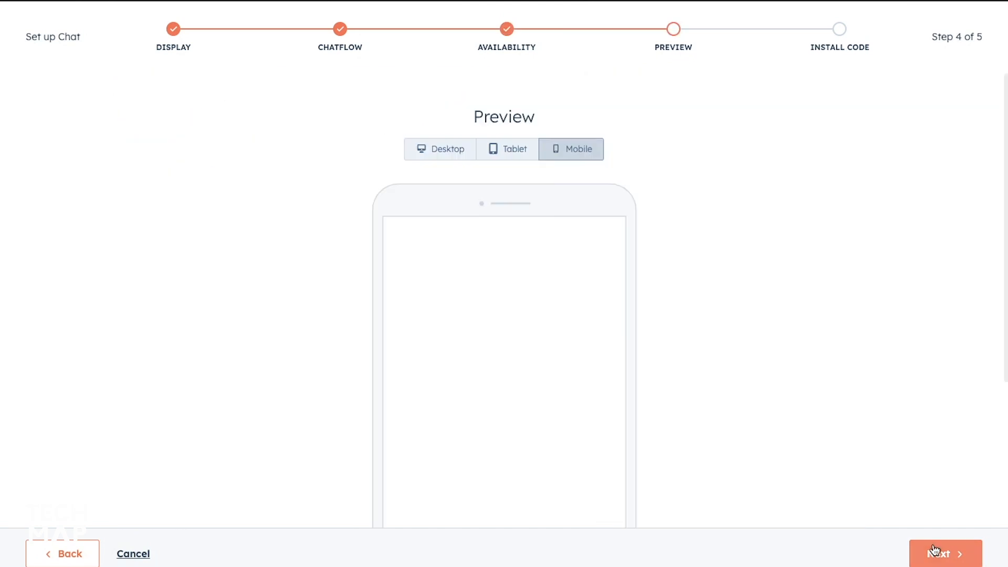
- Move past Preview, select the embed code and placement instruction, and verify the chat installation
left_click(934, 551)
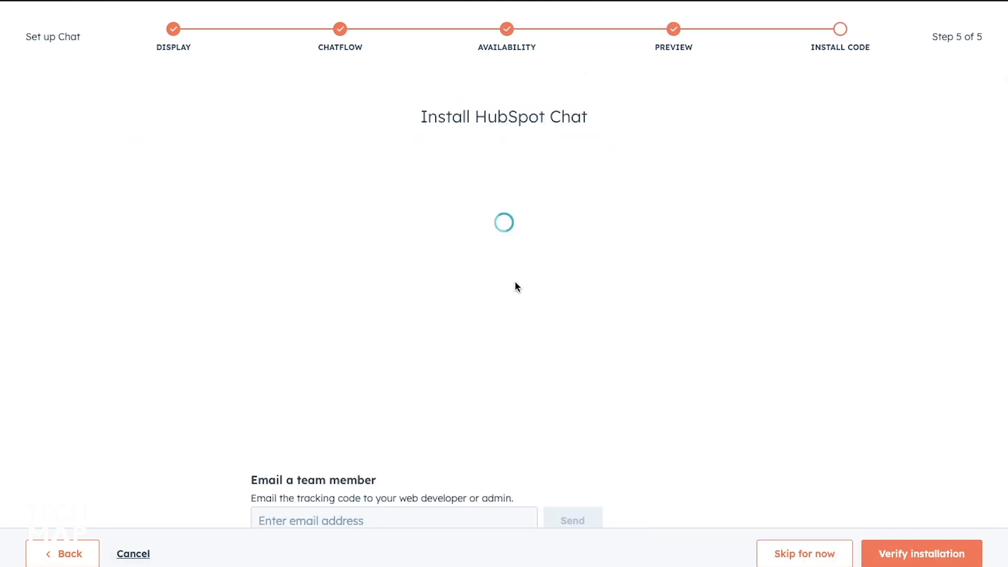
scroll(516, 281, "down", 1)
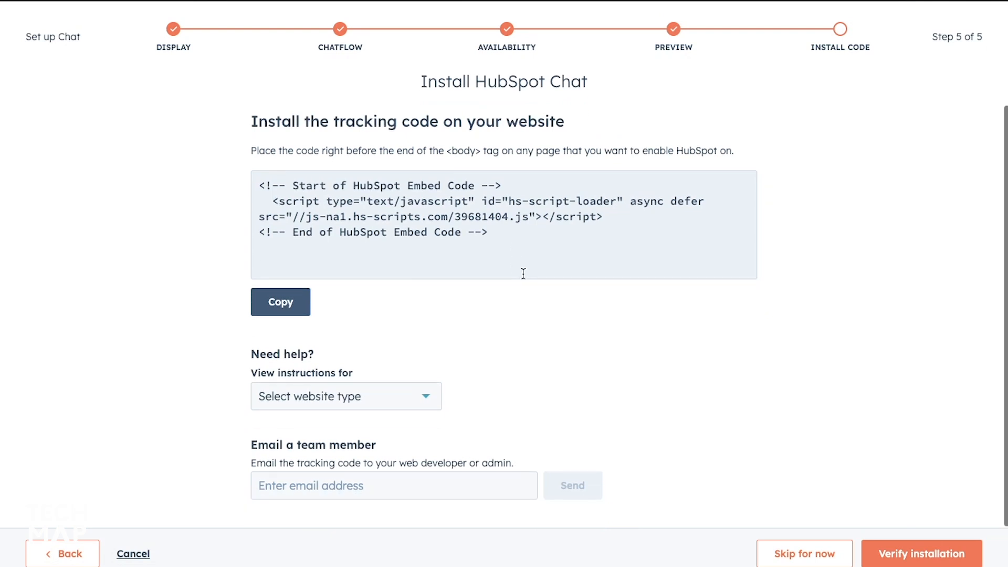
scroll(519, 276, "up", 1)
left_click(316, 247)
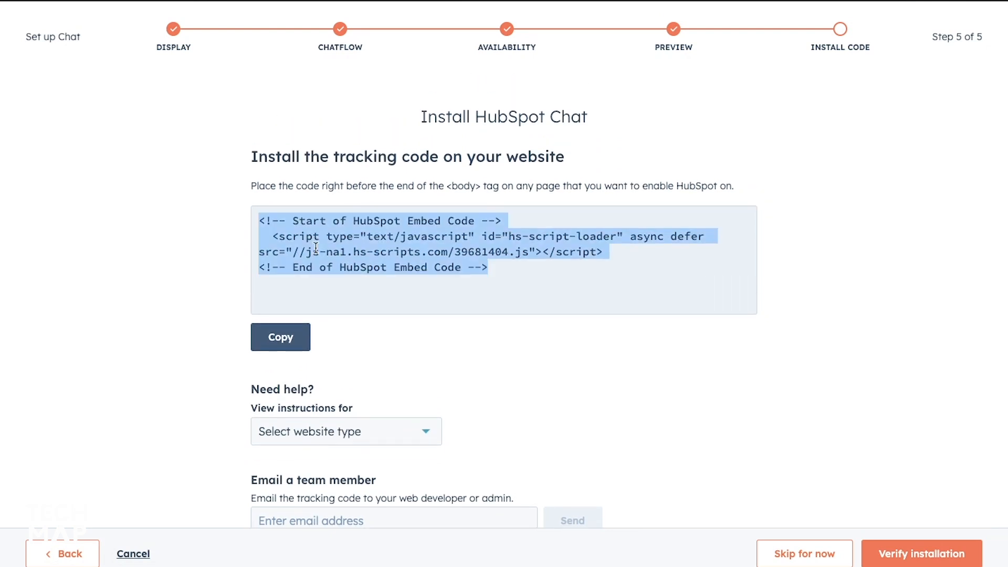
scroll(353, 297, "down", 1)
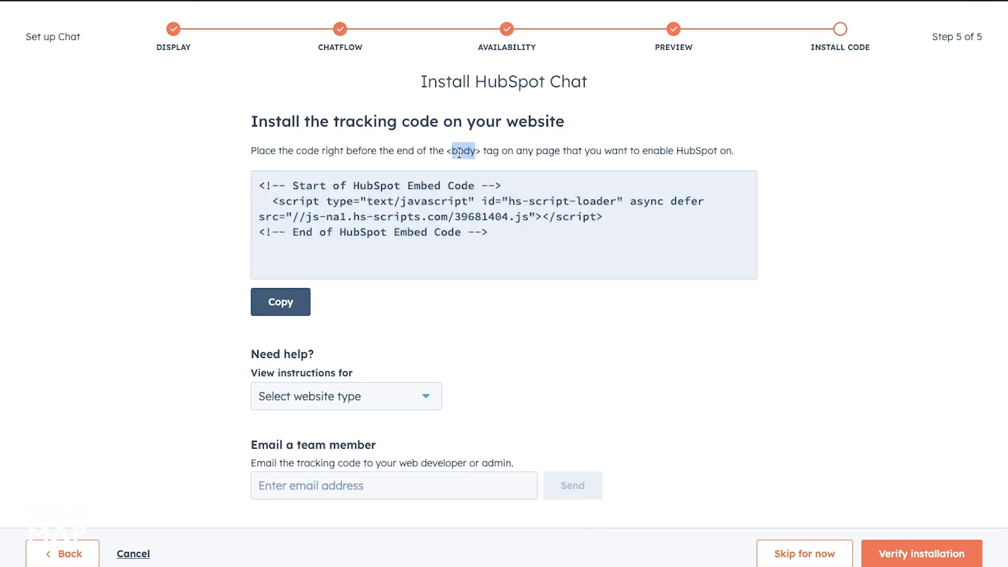
triple_click(460, 153)
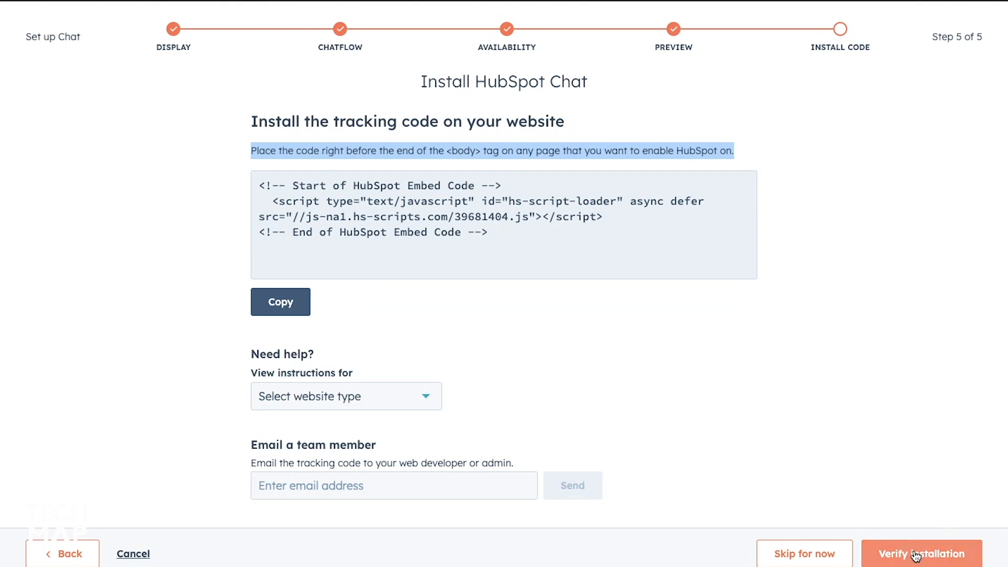
left_click(796, 555)
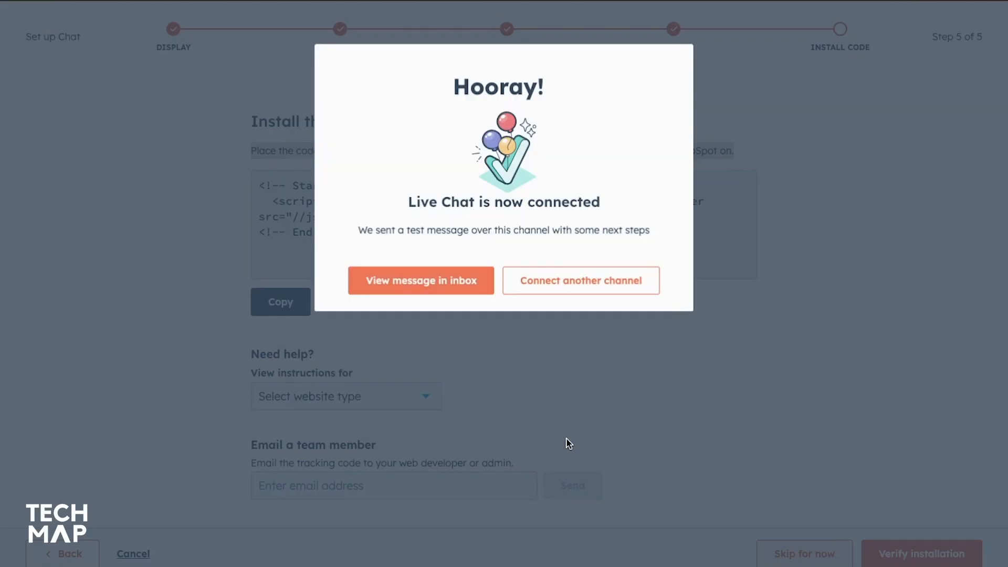
- Open the test chat message in the inbox and dismiss the chat-to-email tip
left_click(540, 285)
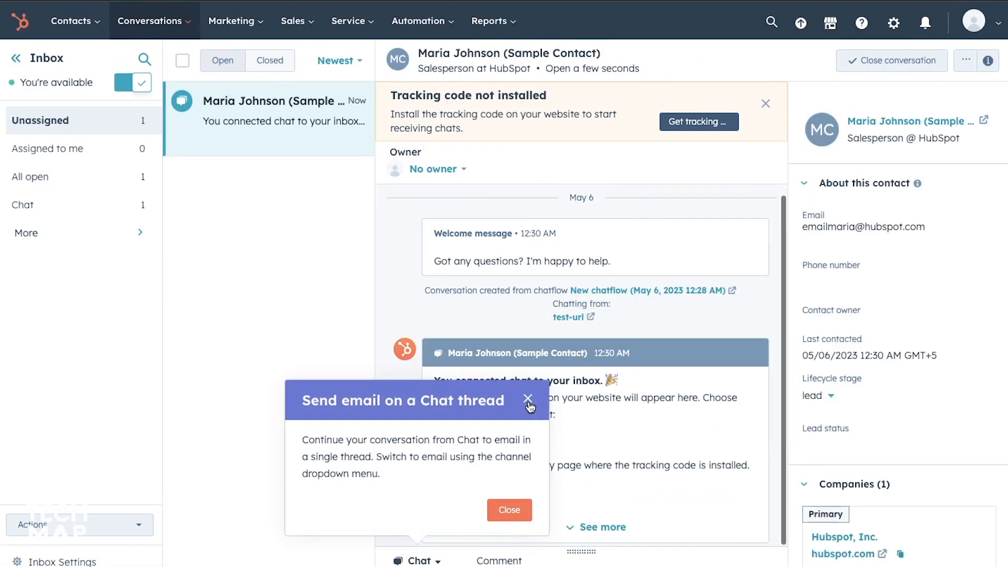
left_click(527, 399)
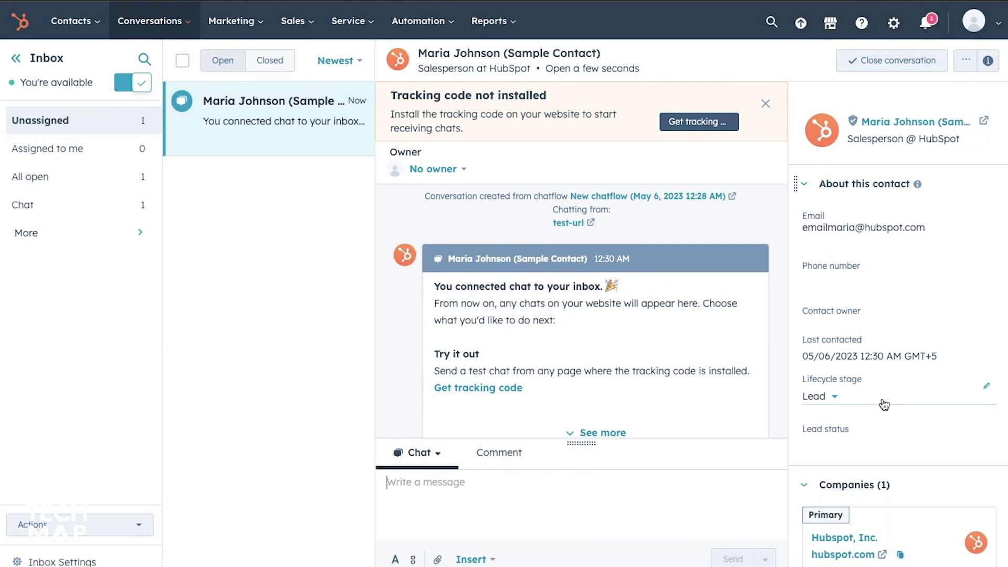
scroll(856, 330, "down", 3)
scroll(843, 288, "up", 3)
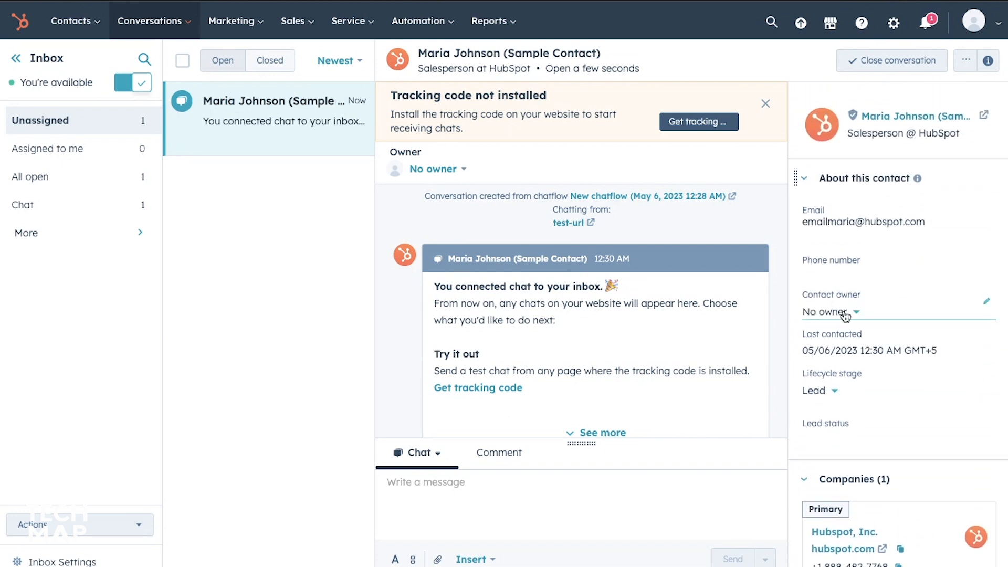
- Set the contact owner to your own user, leaving the phone number unchanged
left_click(844, 314)
left_click(867, 384)
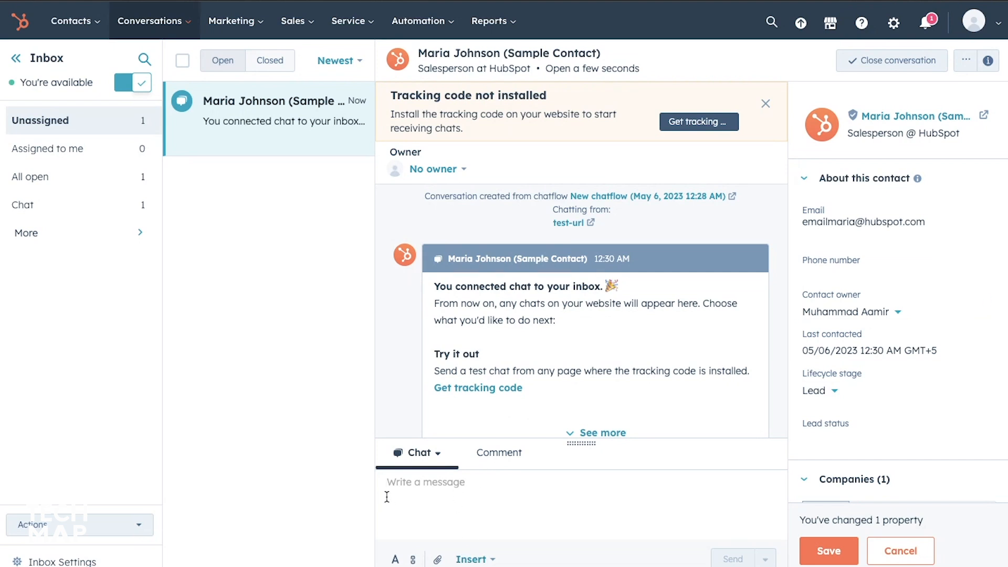
left_click(820, 269)
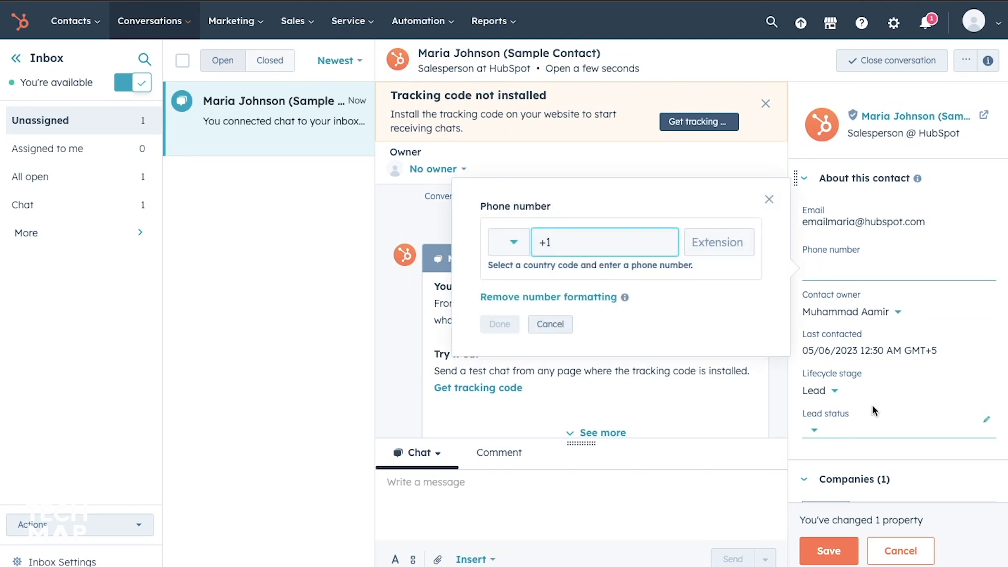
scroll(909, 428, "down", 3)
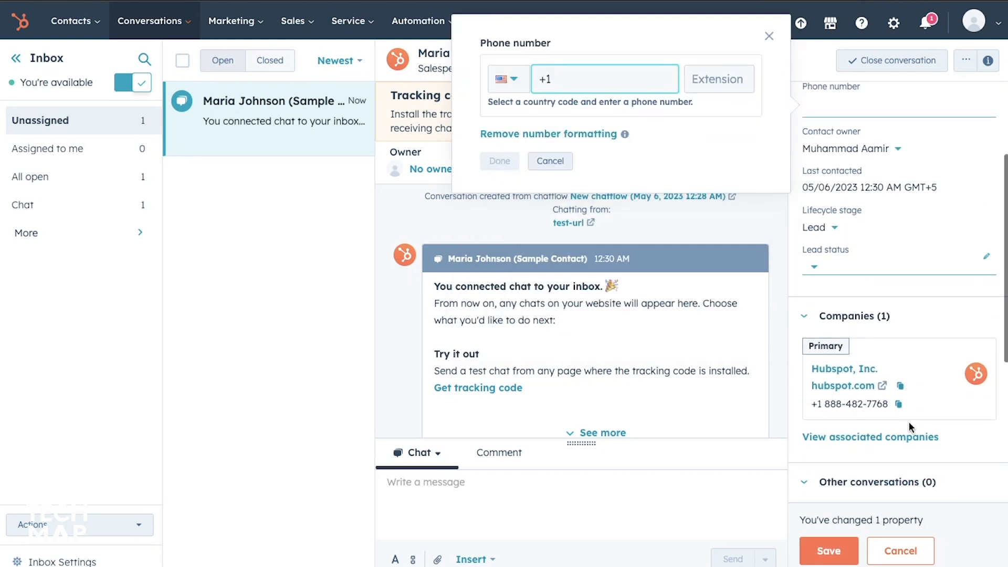
left_click(769, 36)
scroll(889, 187, "up", 3)
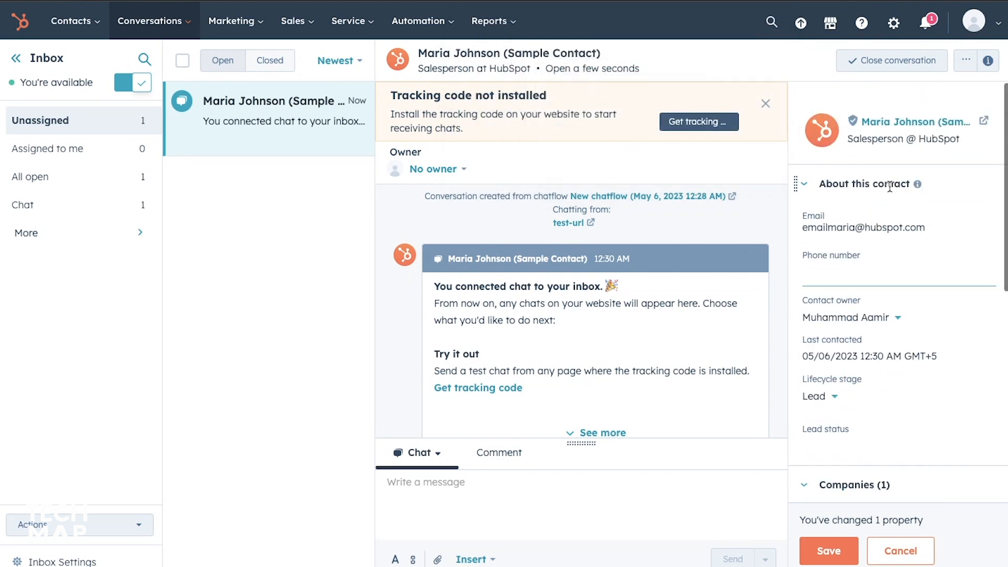
scroll(891, 192, "down", 6)
scroll(891, 193, "down", 1)
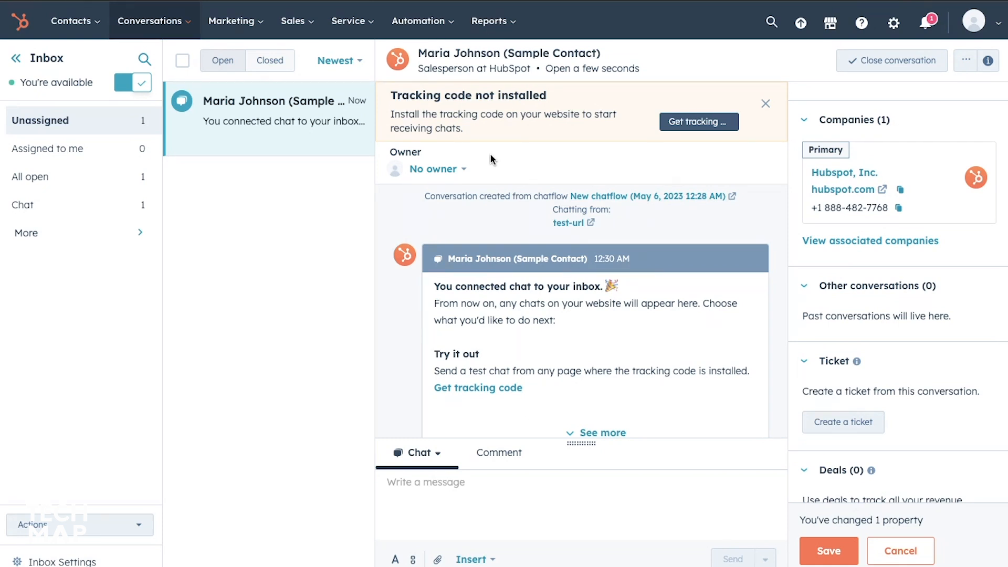
- Switch chat availability to away and back to available, then go to Chatflows
left_click(124, 85)
left_click(126, 85)
mouse_move(167, 30)
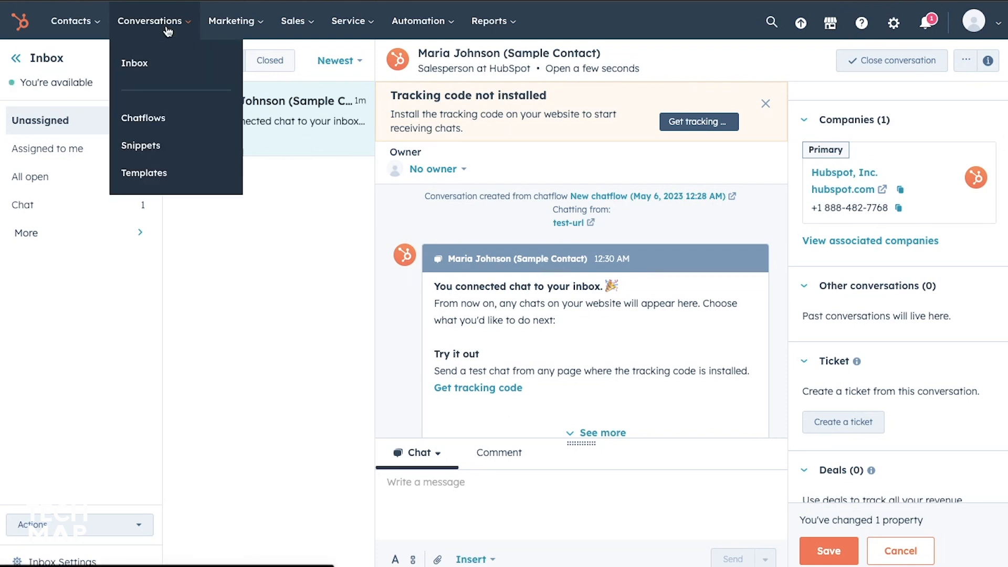
left_click(157, 120)
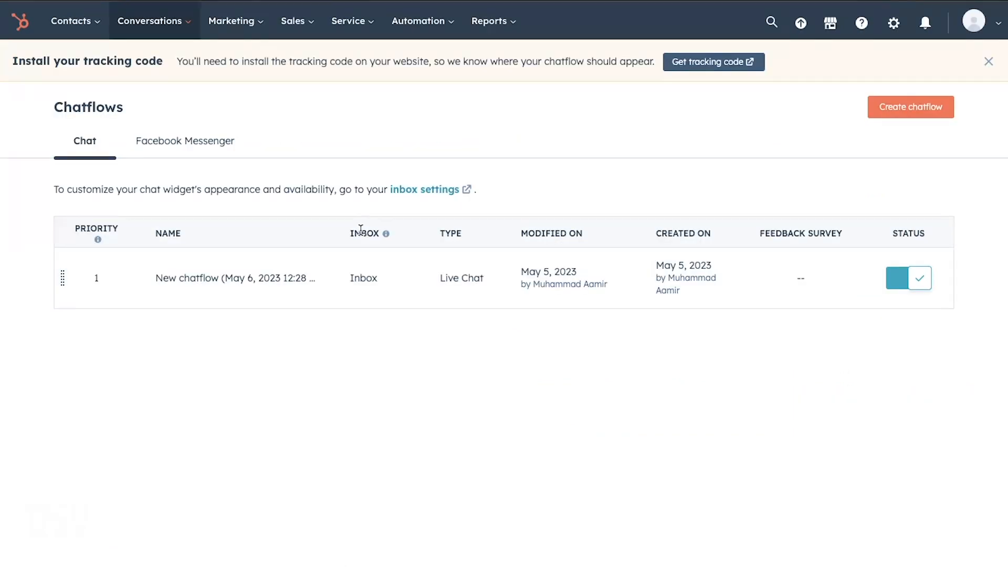
- Start a Website chatflow, browse its starter templates, and go back to the channel choice
left_click(879, 116)
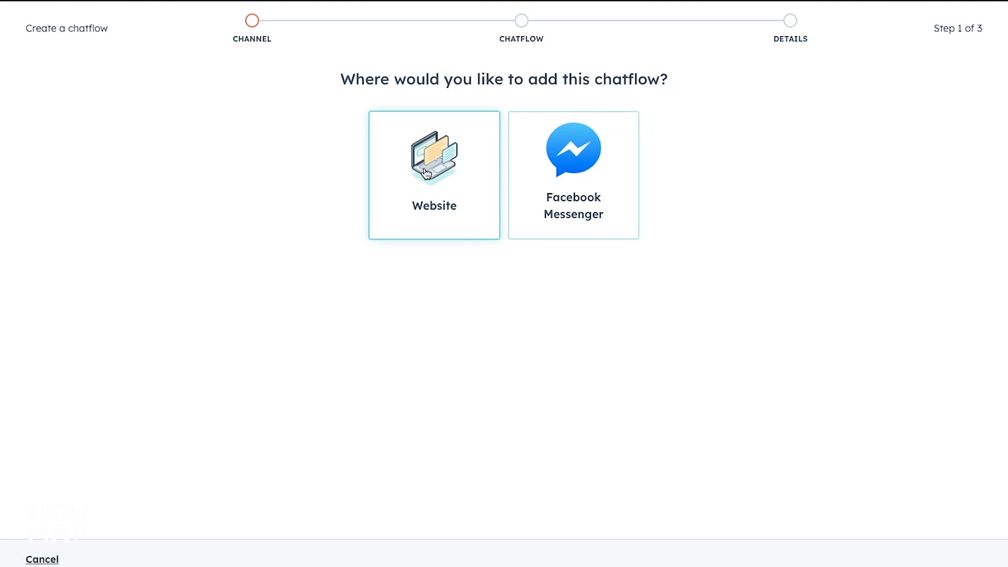
left_click(426, 173)
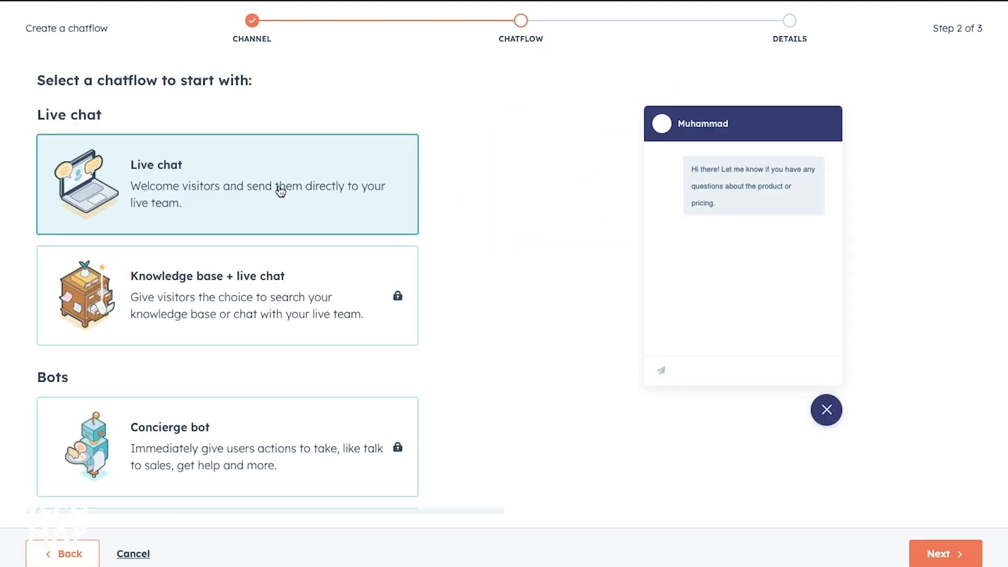
mouse_move(240, 296)
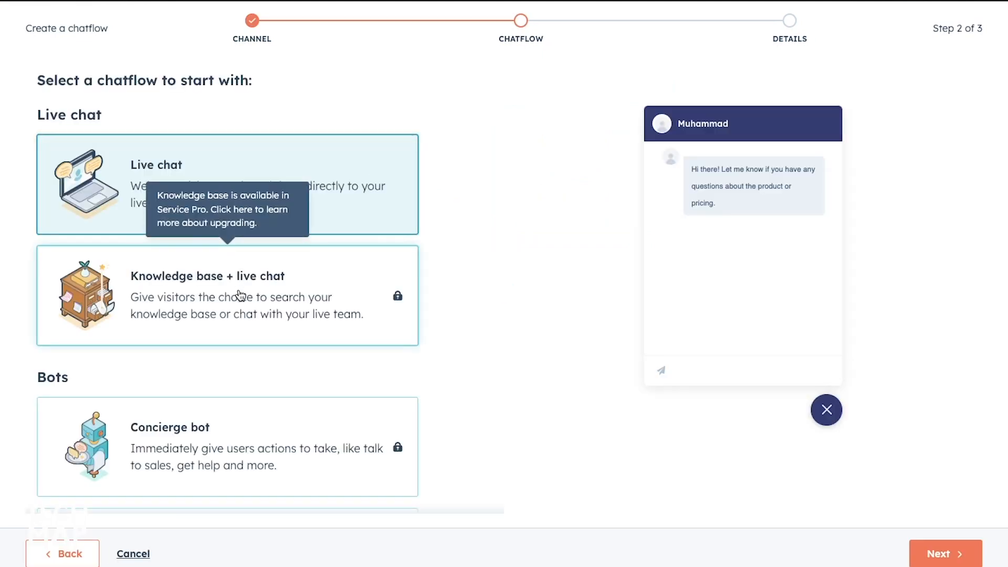
scroll(241, 296, "down", 5)
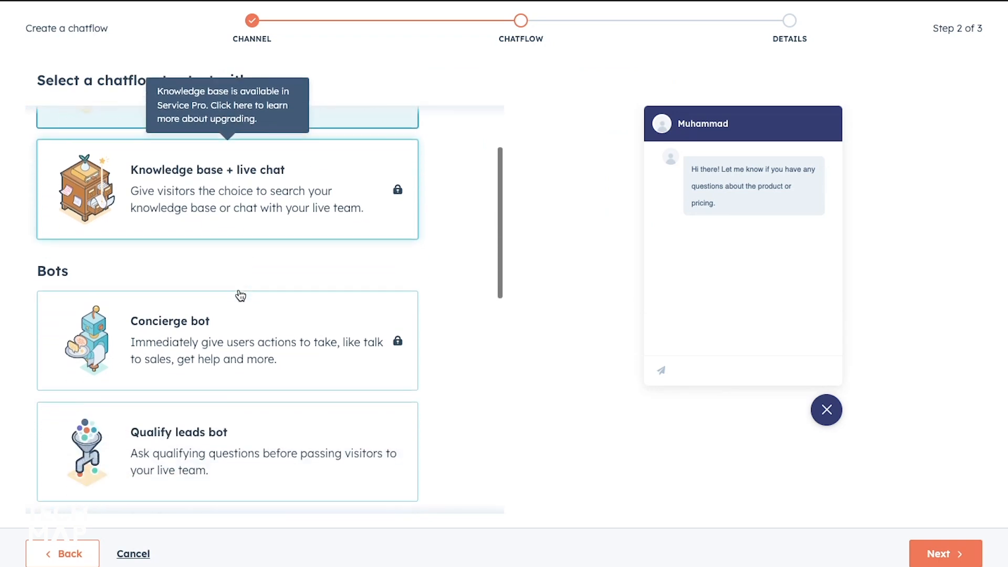
scroll(241, 296, "down", 3)
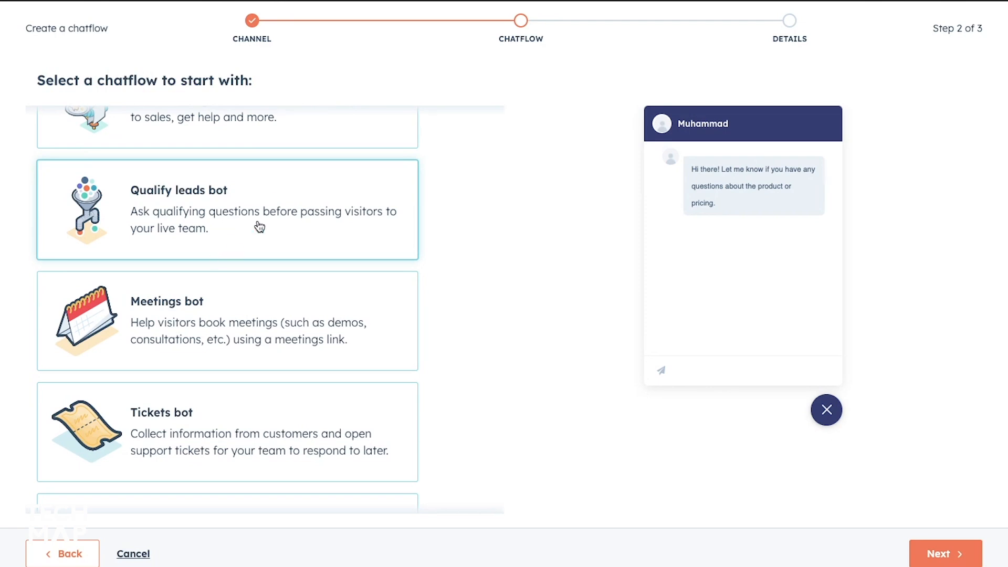
scroll(254, 334, "down", 2)
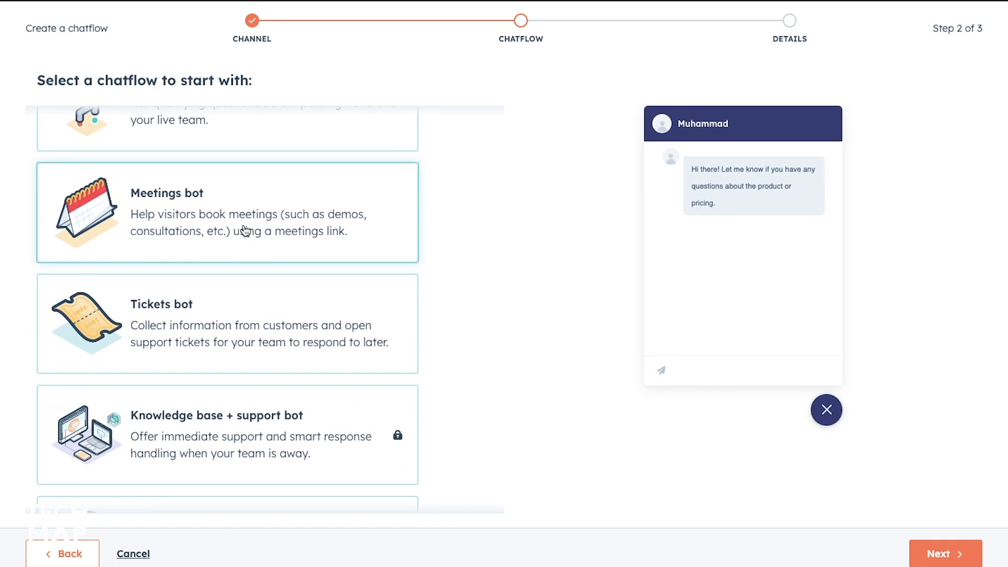
scroll(245, 231, "down", 1)
scroll(245, 231, "down", 2)
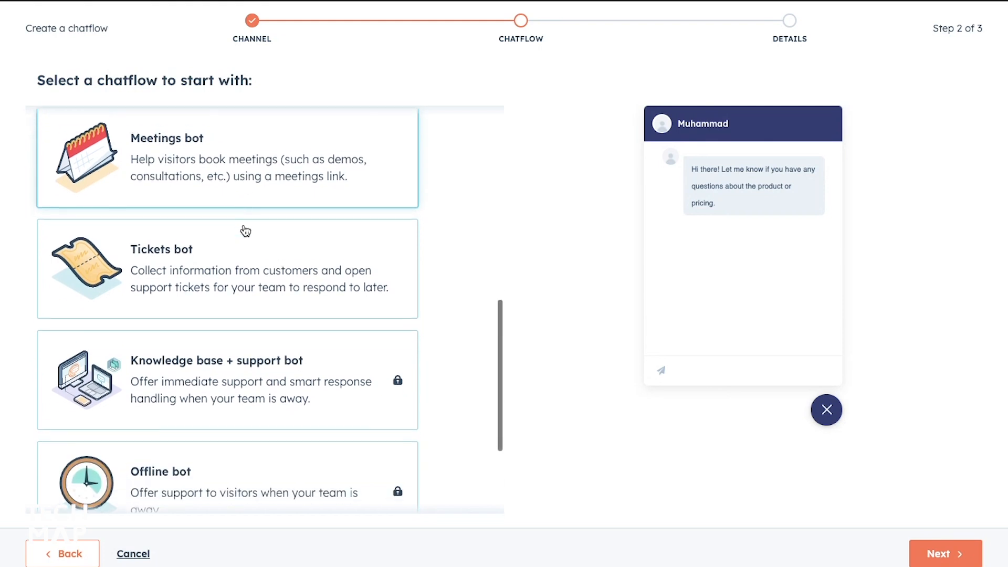
scroll(245, 231, "down", 3)
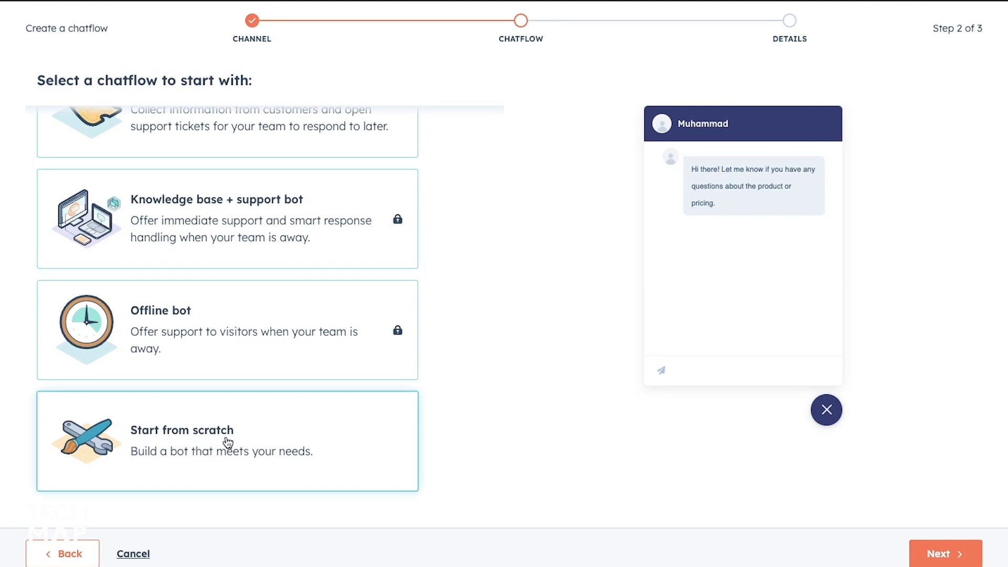
scroll(228, 442, "up", 2)
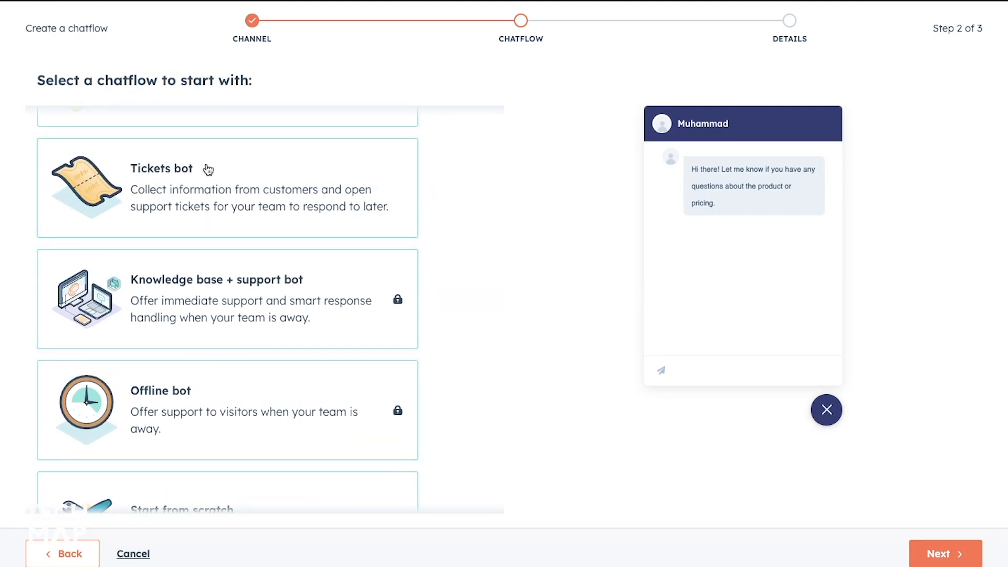
scroll(220, 284, "up", 4)
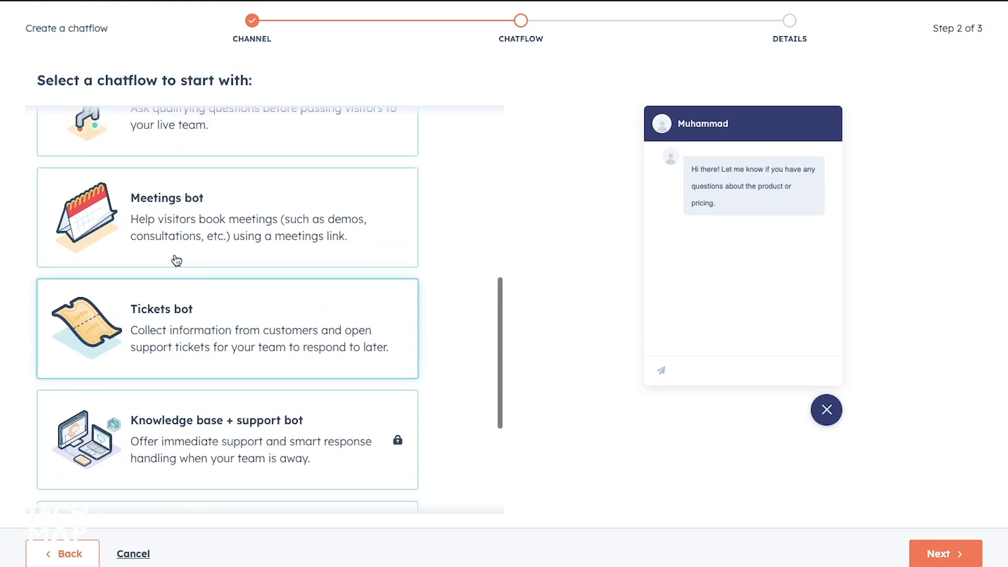
scroll(236, 278, "up", 10)
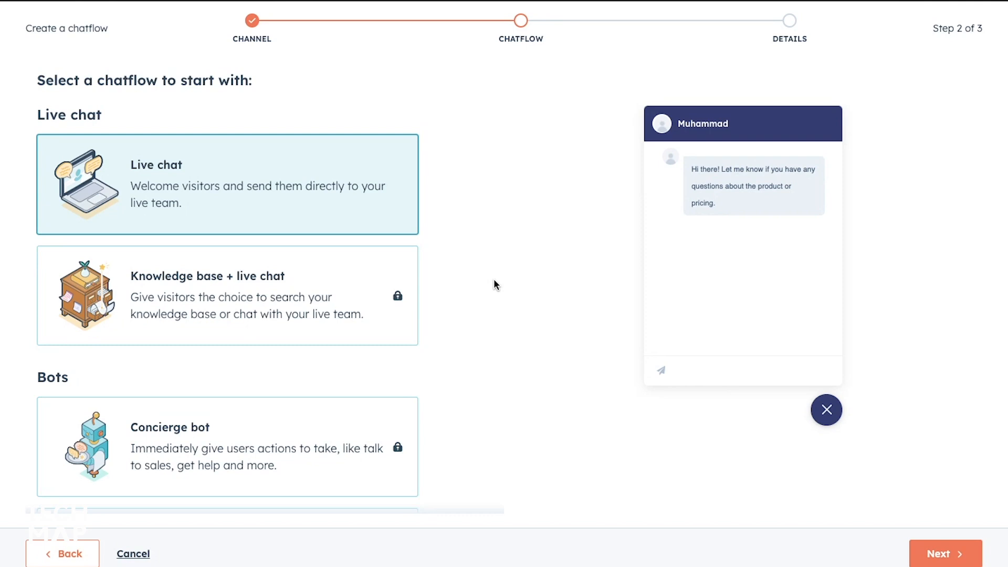
left_click(66, 557)
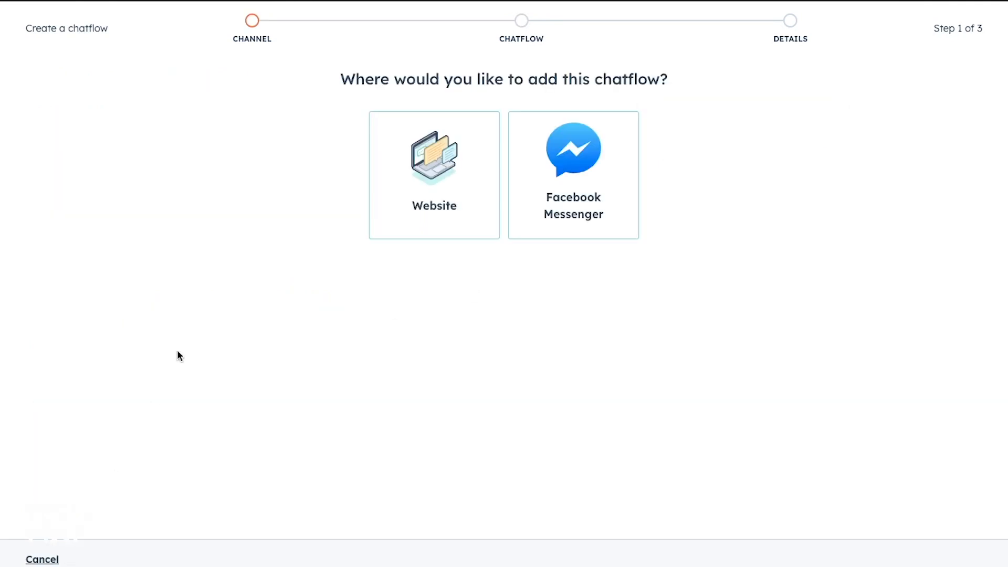
- Cancel the new chatflow and go to the Marketing Ads page
left_click(42, 558)
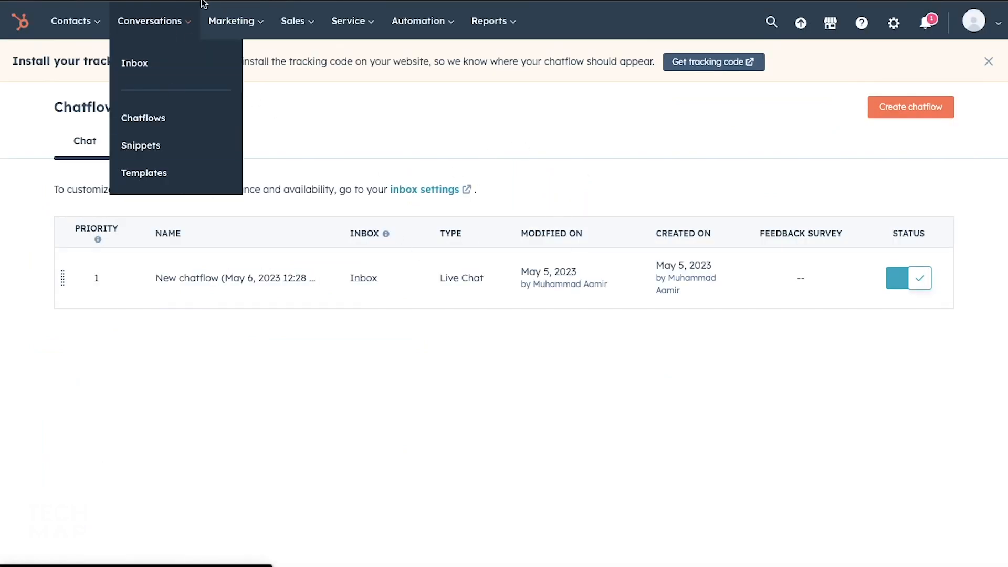
mouse_move(219, 21)
left_click(235, 62)
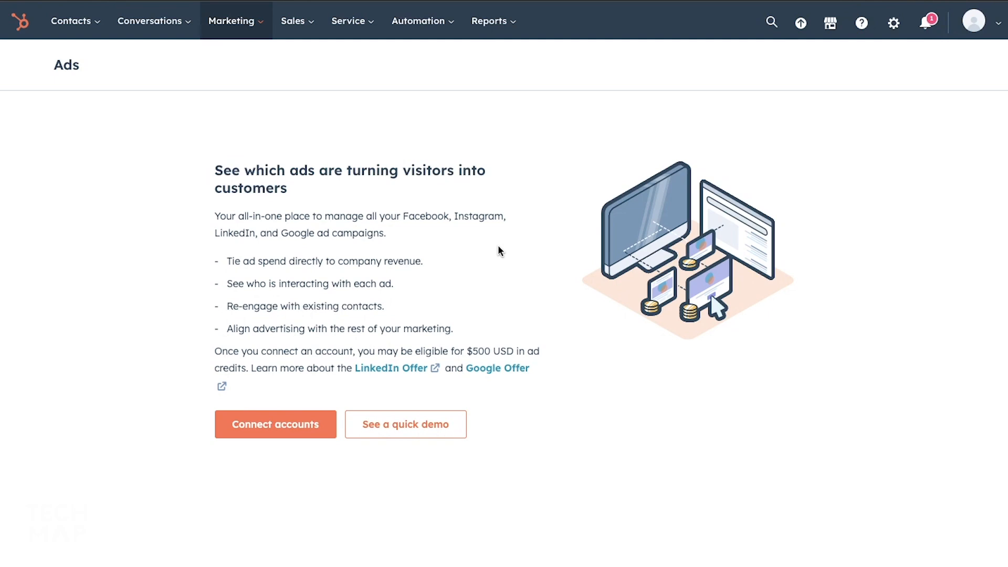
- Try connecting an ad account, then dismiss the browser's page menu
left_click(252, 433)
scroll(483, 266, "down", 4)
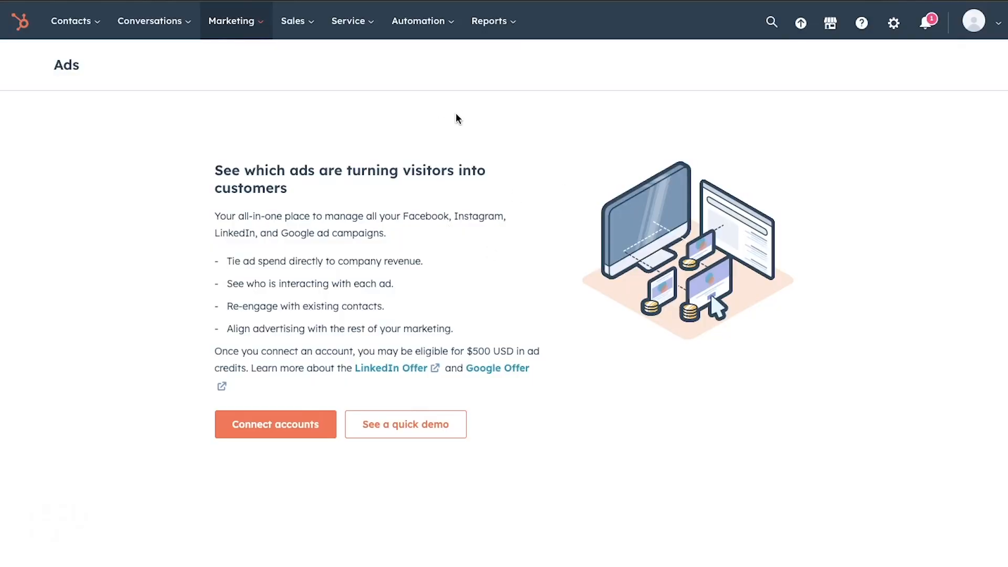
right_click(444, 111)
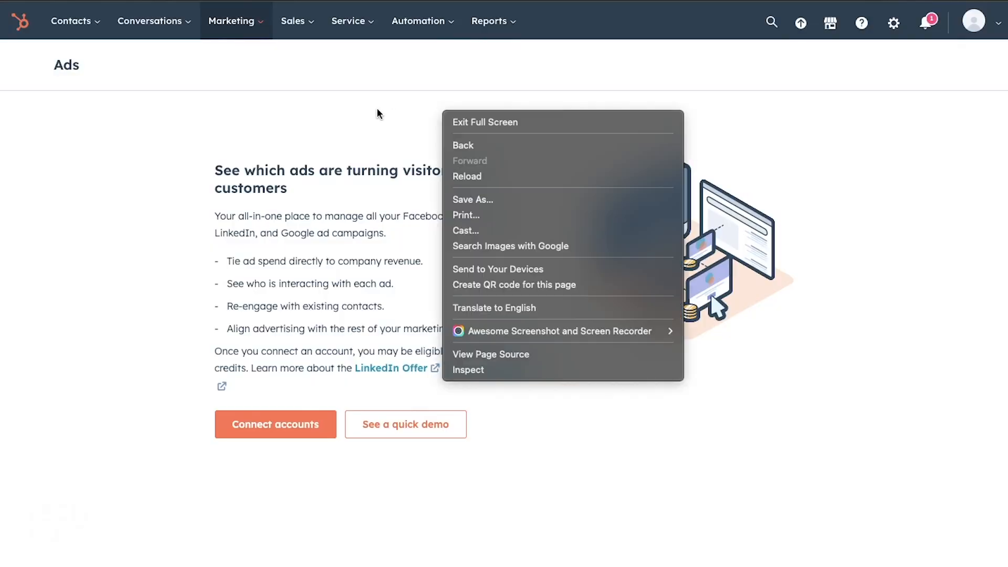
left_click(377, 109)
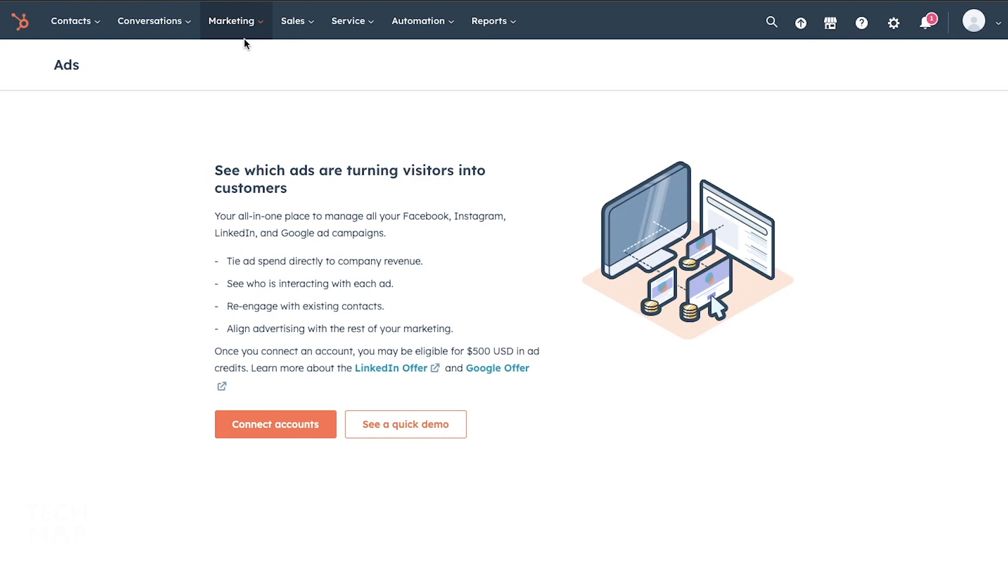
left_click(236, 23)
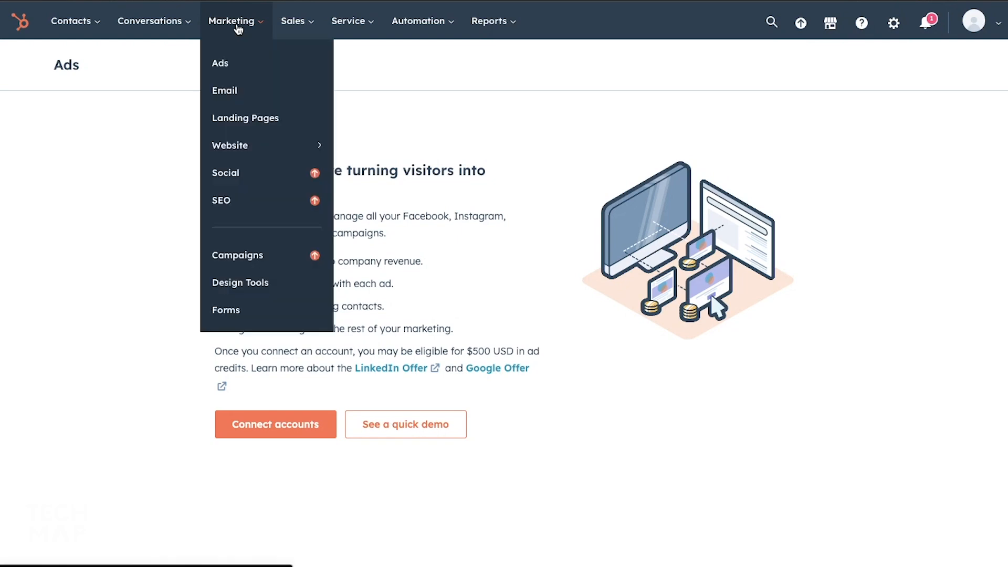
- Get started with free Marketing Email and decline the first-email guided tour
left_click(243, 101)
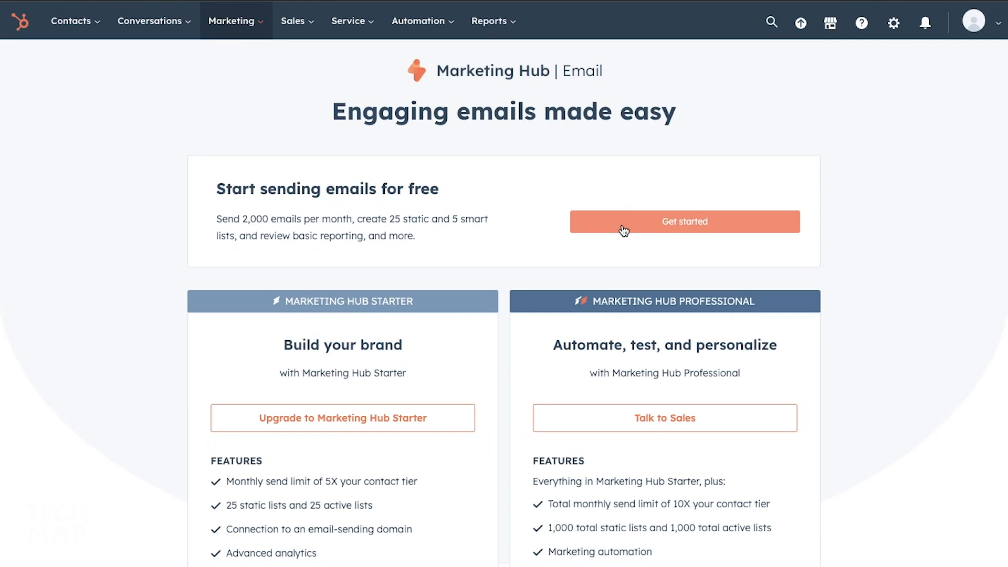
left_click(623, 230)
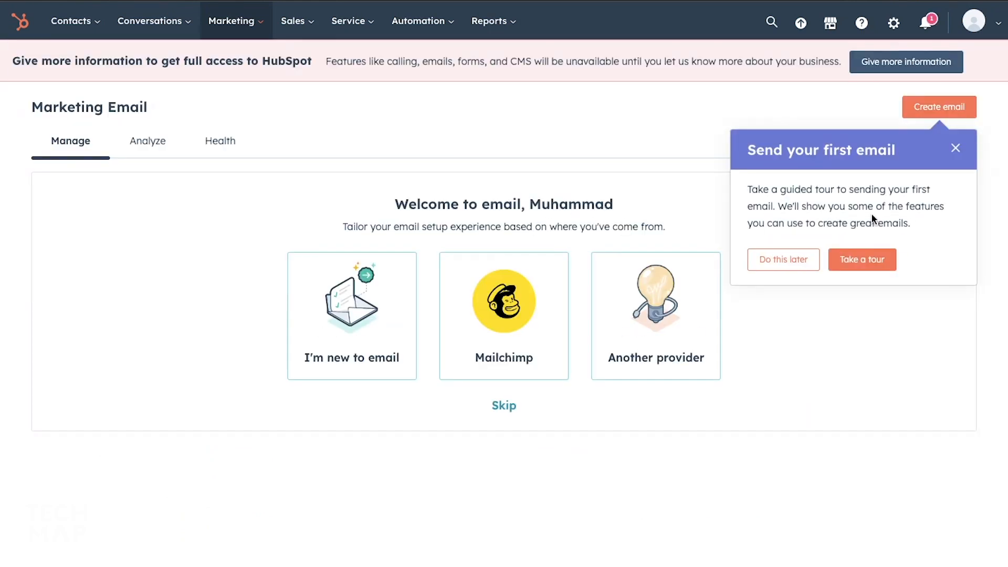
left_click(954, 149)
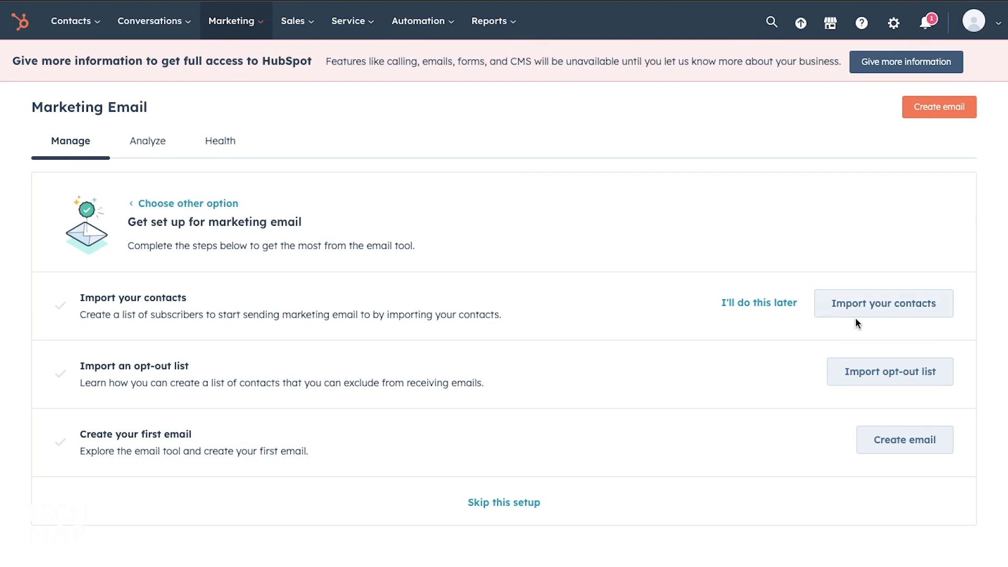
- Return to Marketing Email and view the email type options without creating one
left_click(237, 31)
left_click(236, 85)
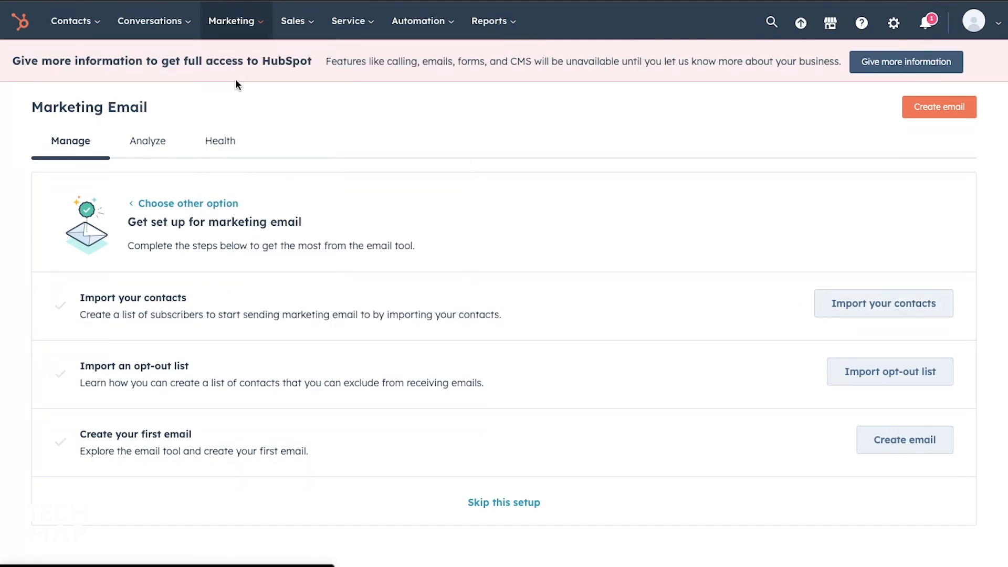
left_click(950, 115)
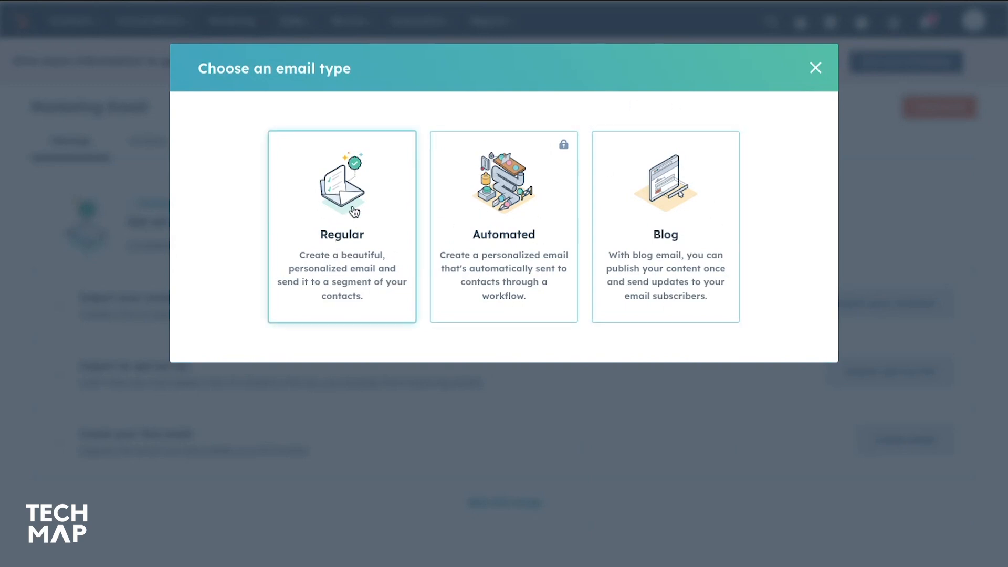
left_click(814, 67)
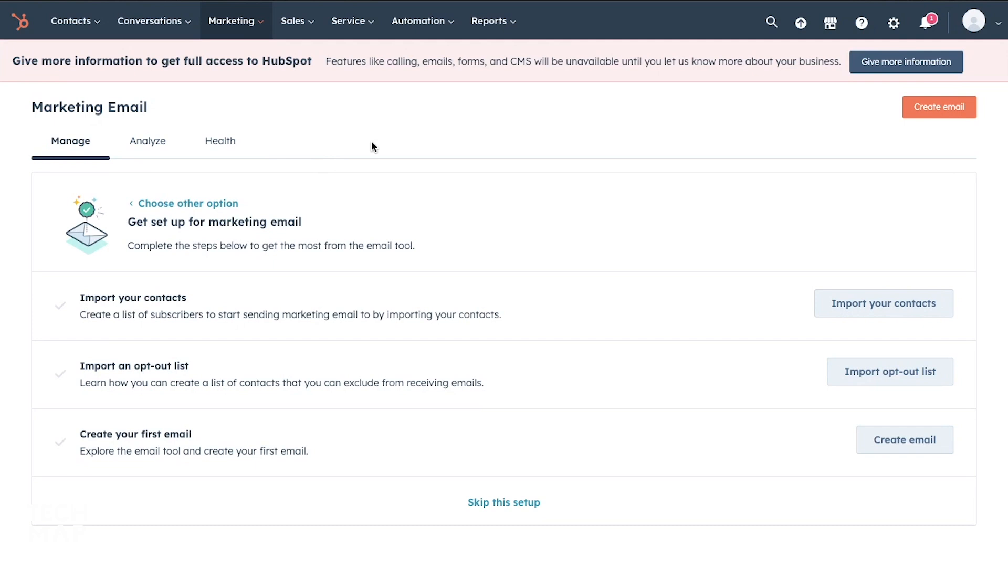
mouse_move(246, 22)
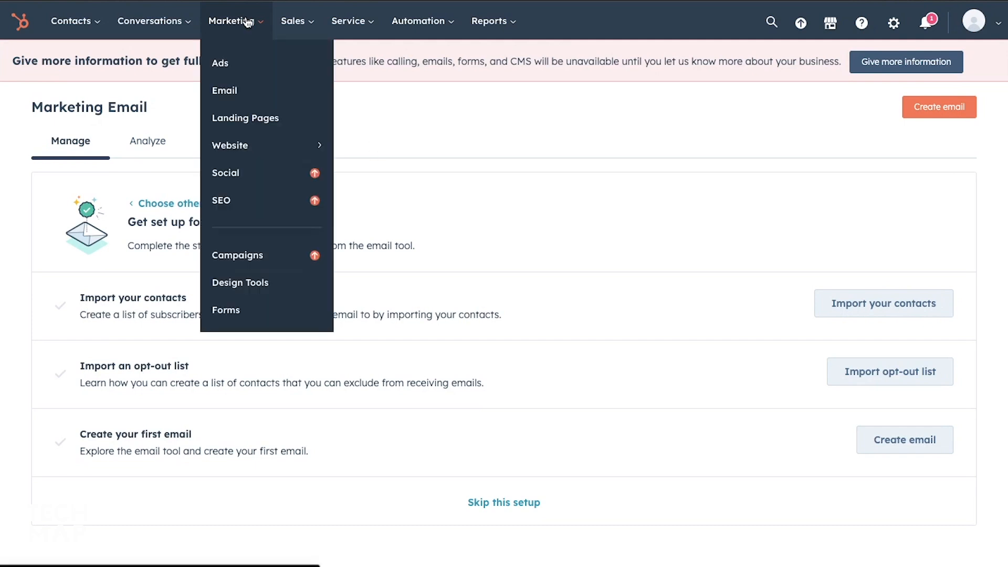
- Start a new landing page from Landing Pages and enter a page name beginning 'Landing'
left_click(290, 123)
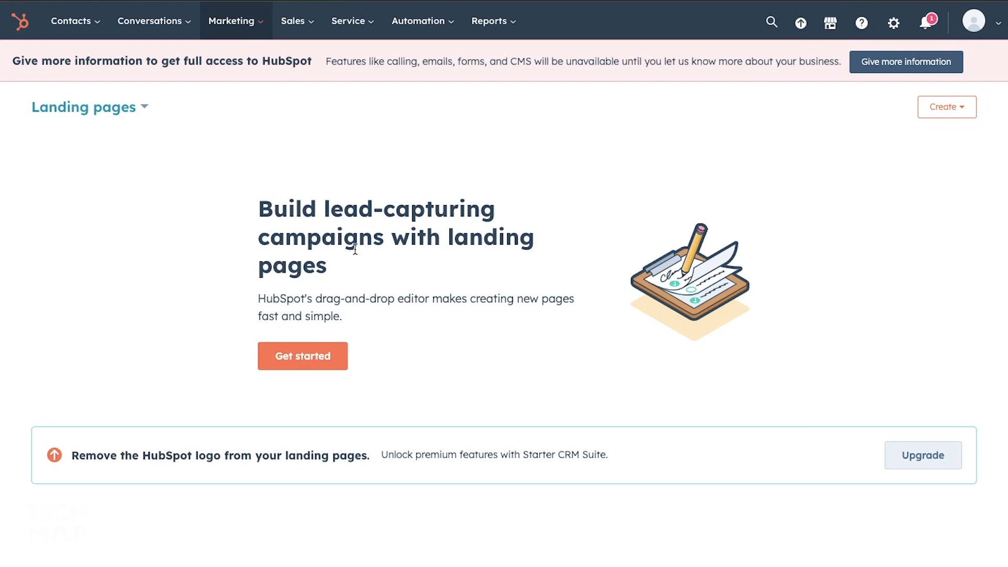
left_click(309, 362)
double_click(171, 450)
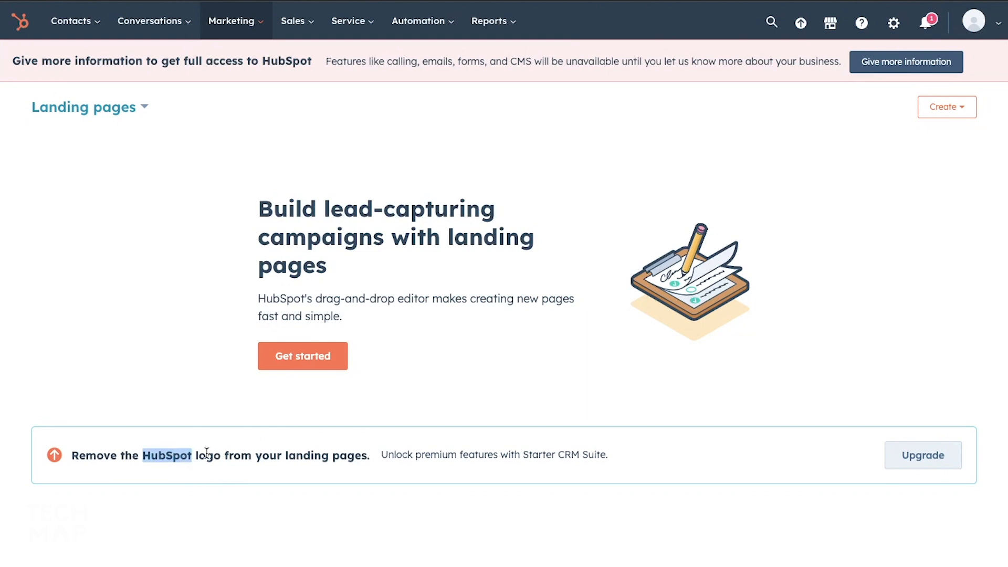
left_click(324, 357)
left_click(460, 212)
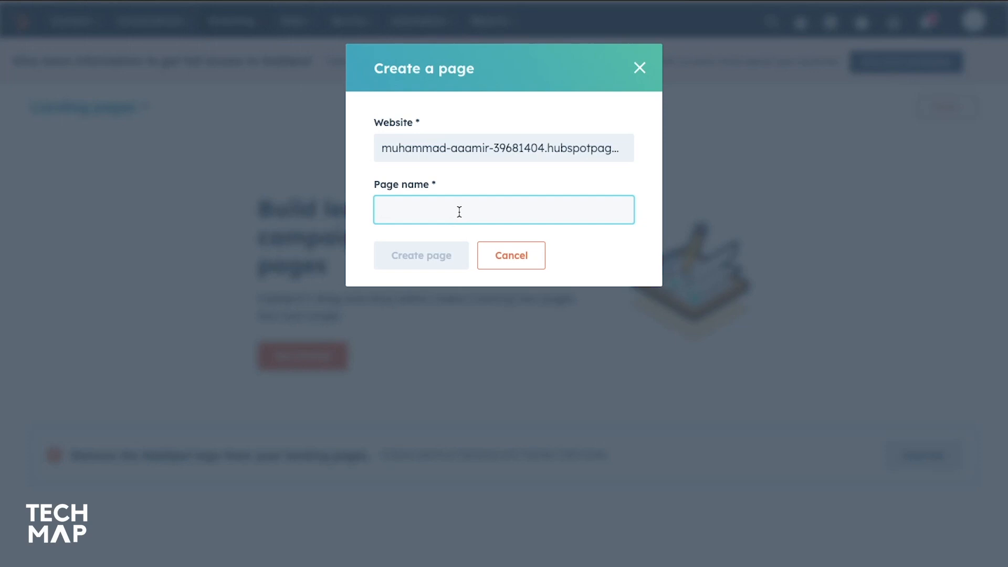
type("Landing ")
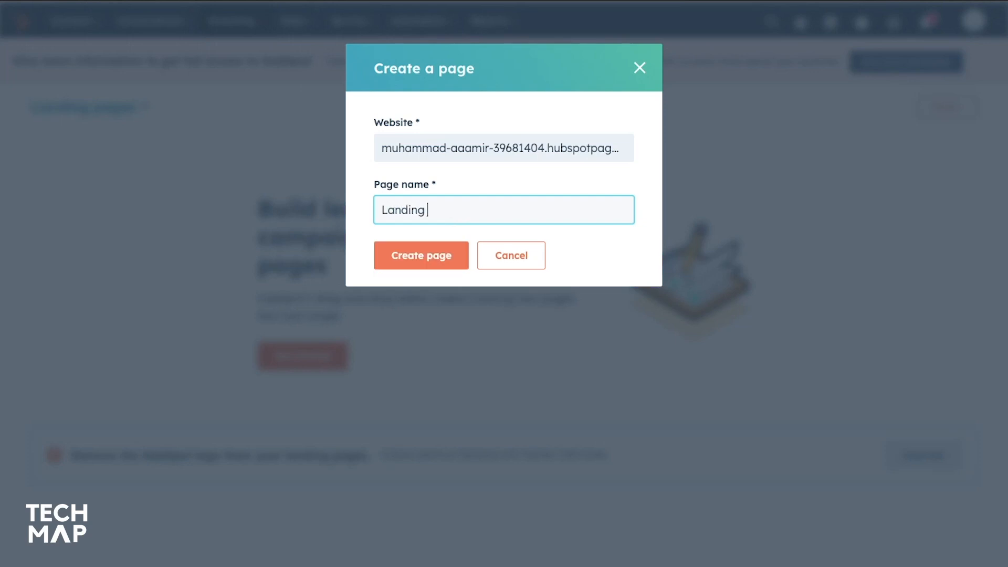
type("Sampl")
- Create Landing Page 1 using the Architecture - Newsletter template
left_click(396, 244)
scroll(398, 245, "down", 6)
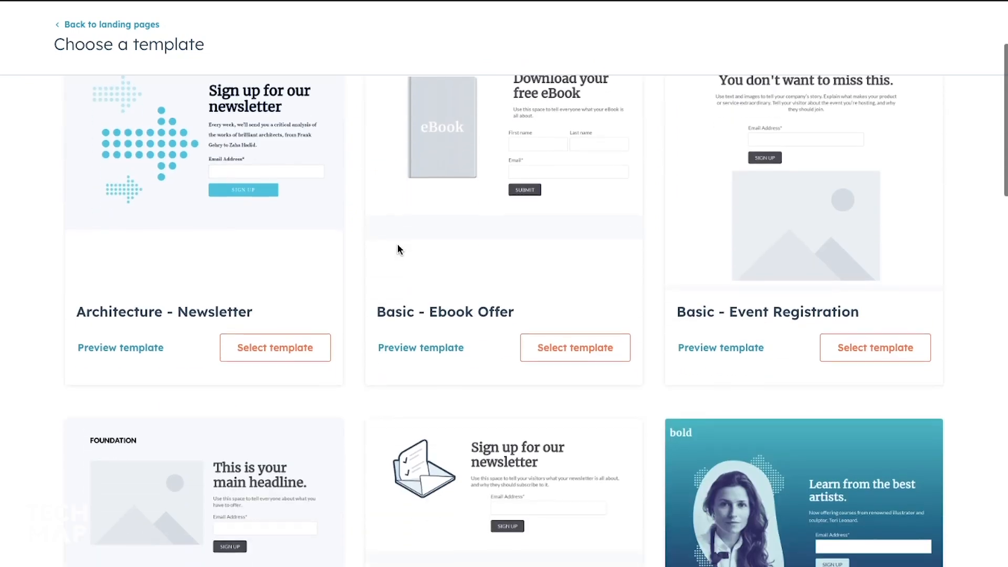
scroll(398, 247, "down", 6)
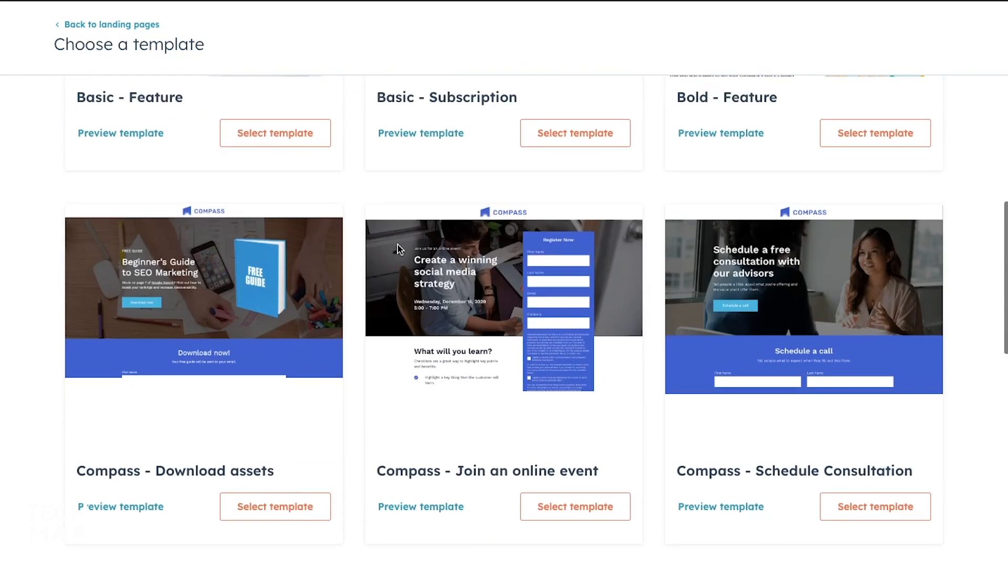
scroll(398, 247, "up", 12)
scroll(553, 481, "down", 2)
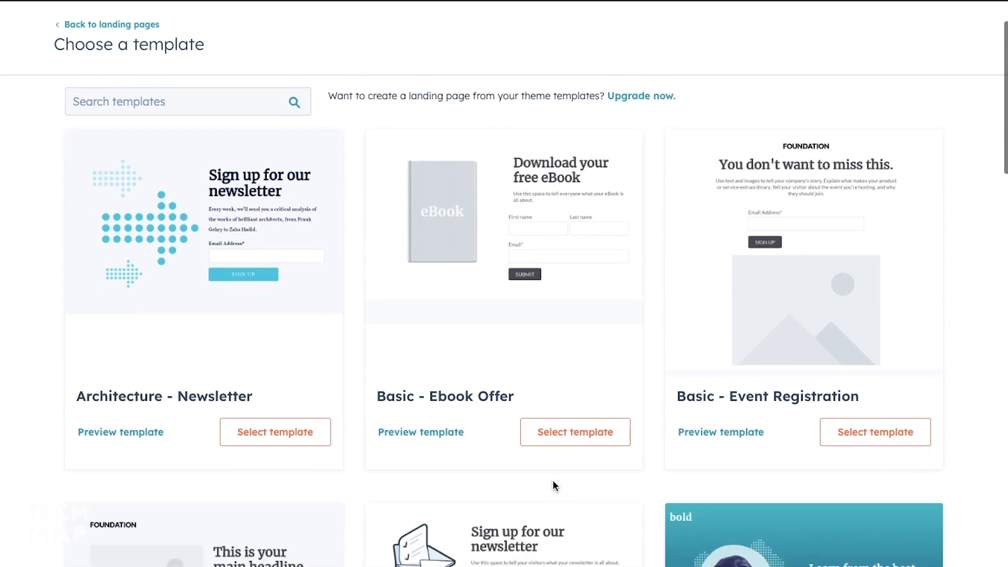
left_click(281, 409)
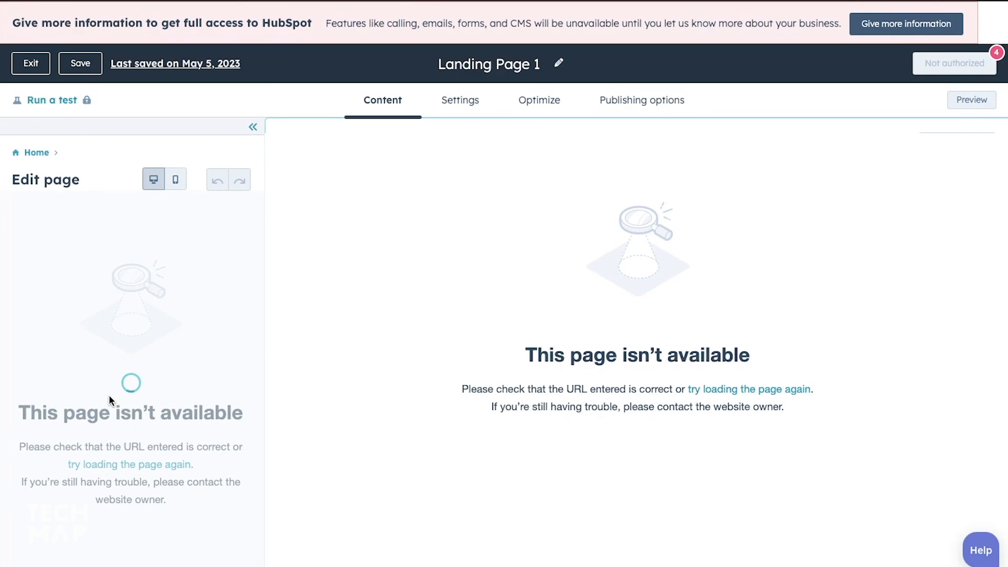
- Review the page's Settings, Optimize and Publishing options, then preview it
left_click(460, 105)
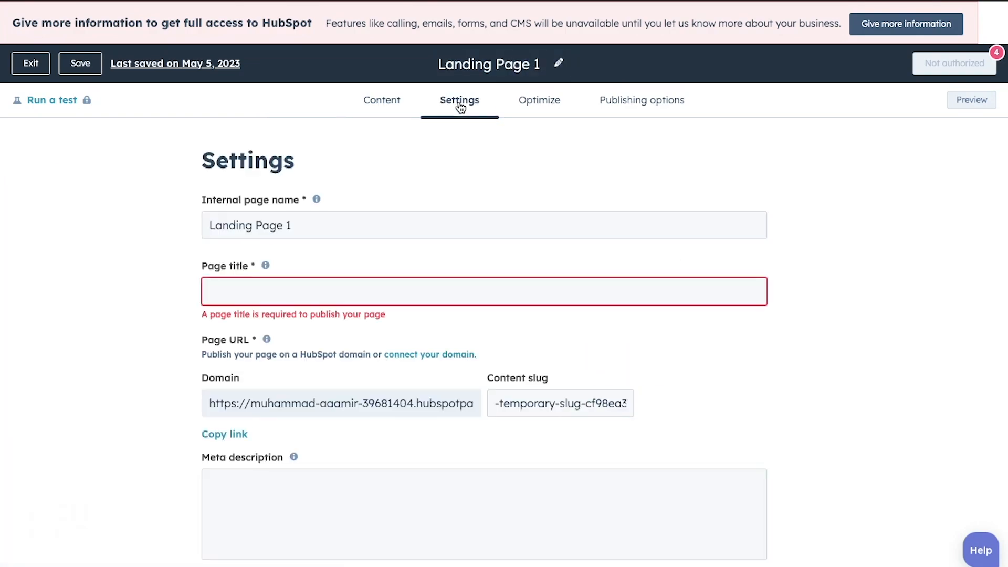
left_click(283, 298)
scroll(284, 299, "down", 3)
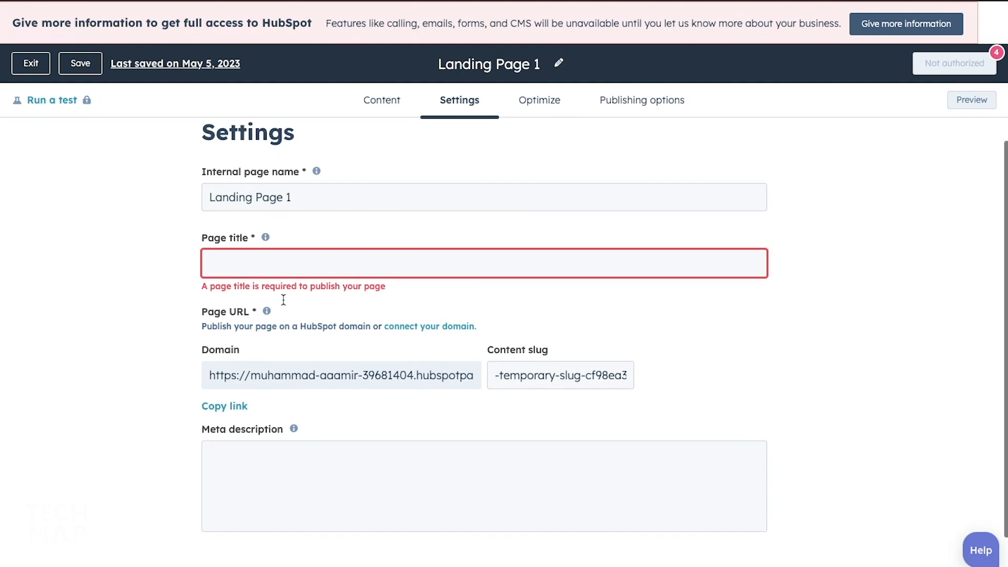
left_click(549, 100)
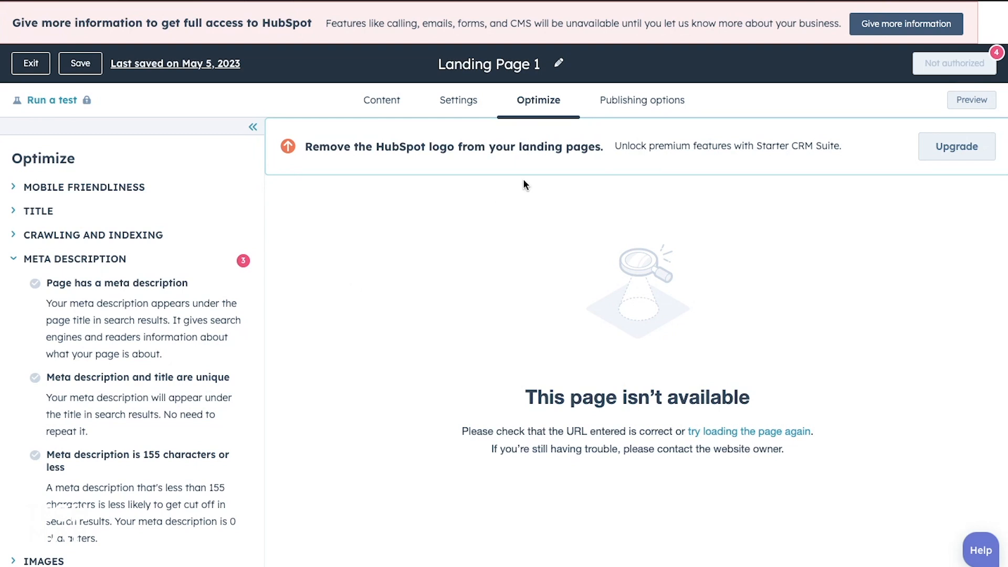
left_click(633, 106)
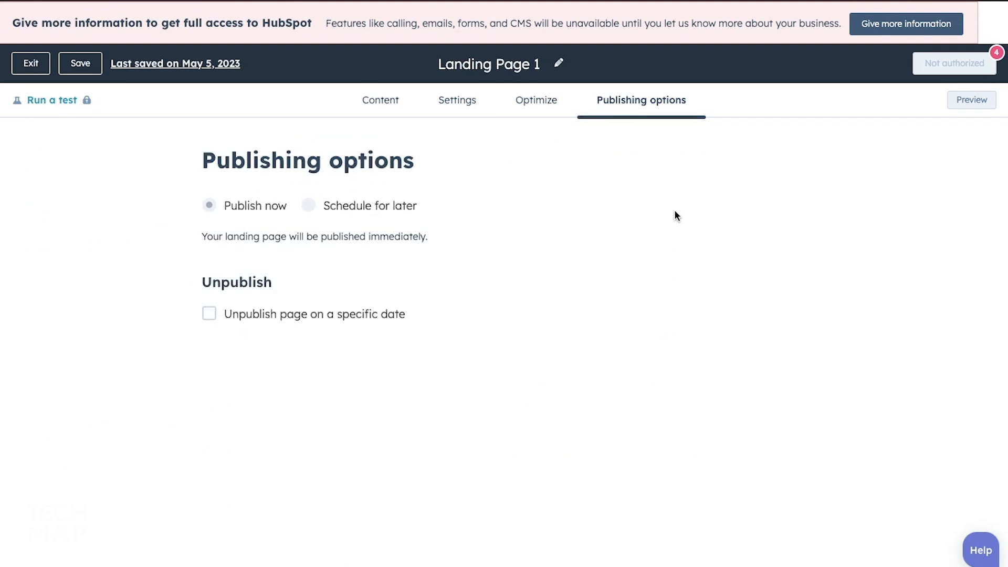
left_click(972, 101)
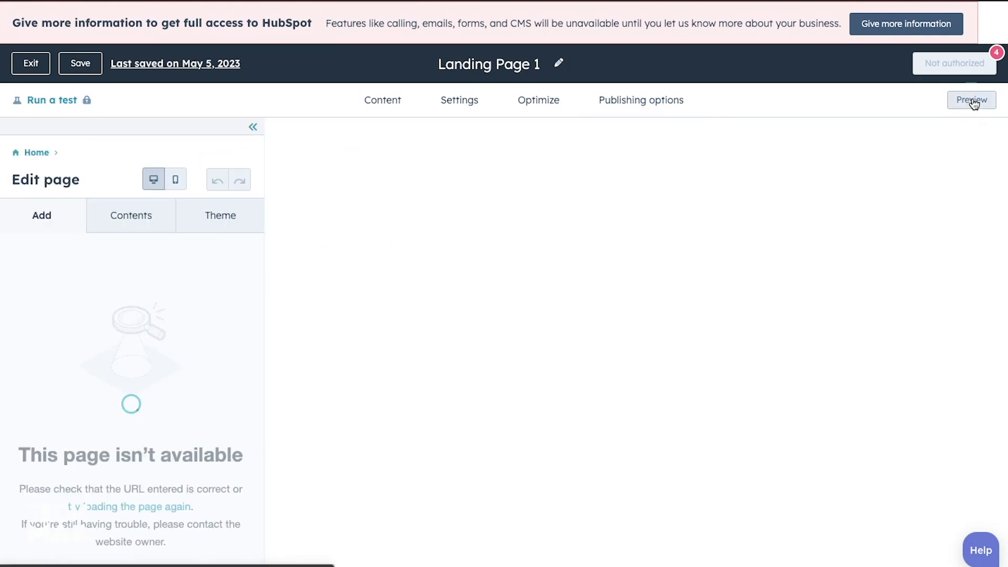
scroll(563, 278, "down", 2)
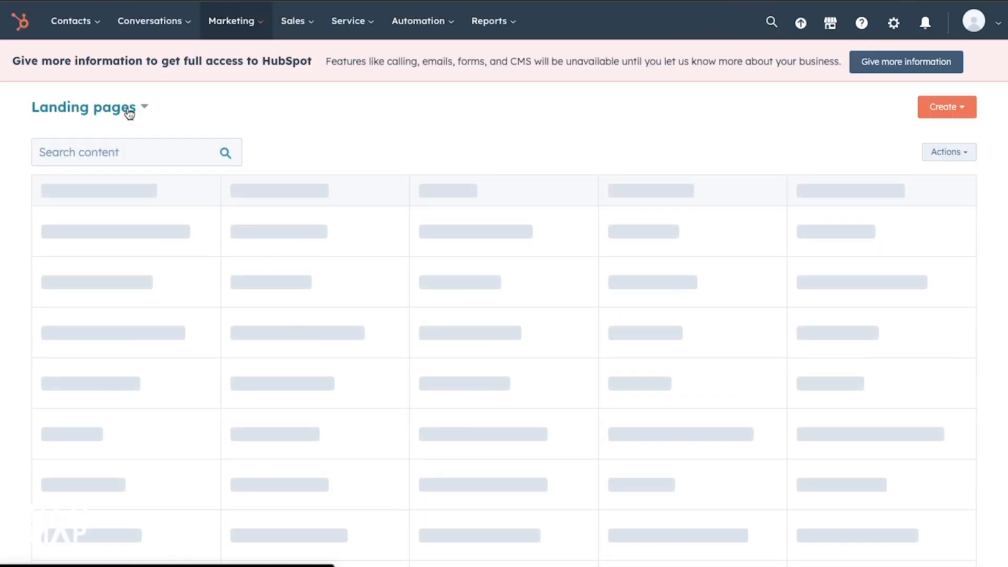
- Go to the Deals list from the Sales menu
left_click(243, 26)
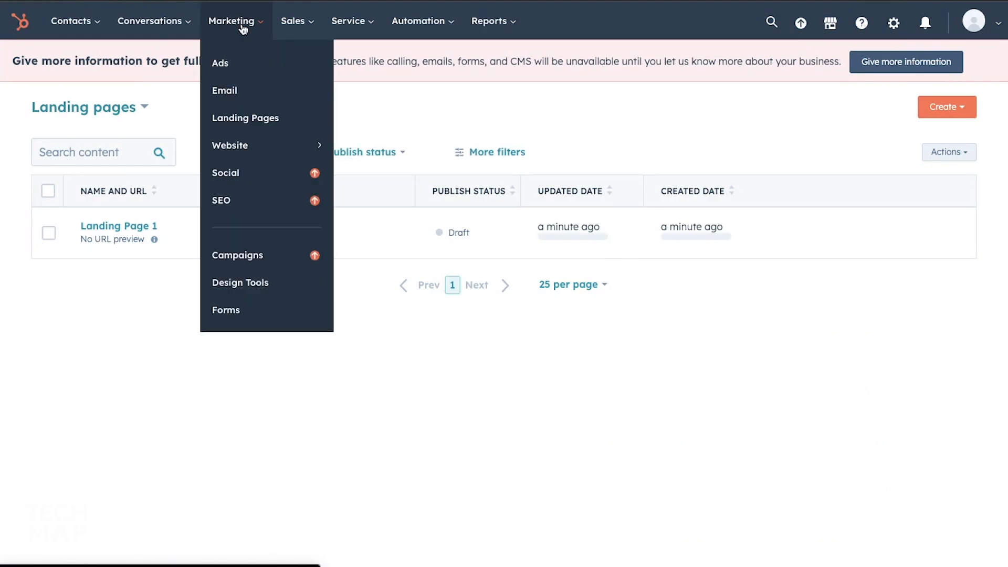
left_click(248, 286)
left_click(305, 21)
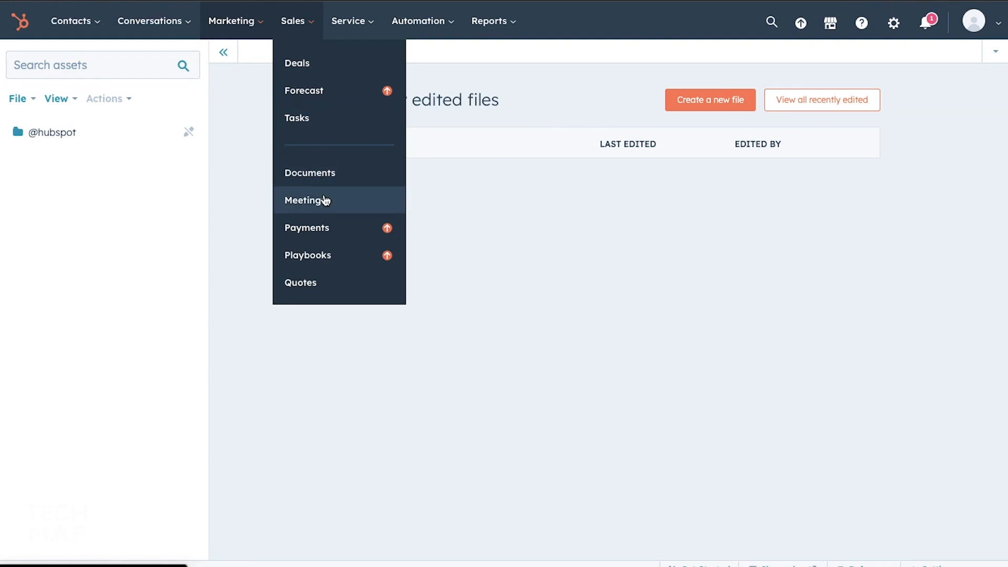
left_click(315, 64)
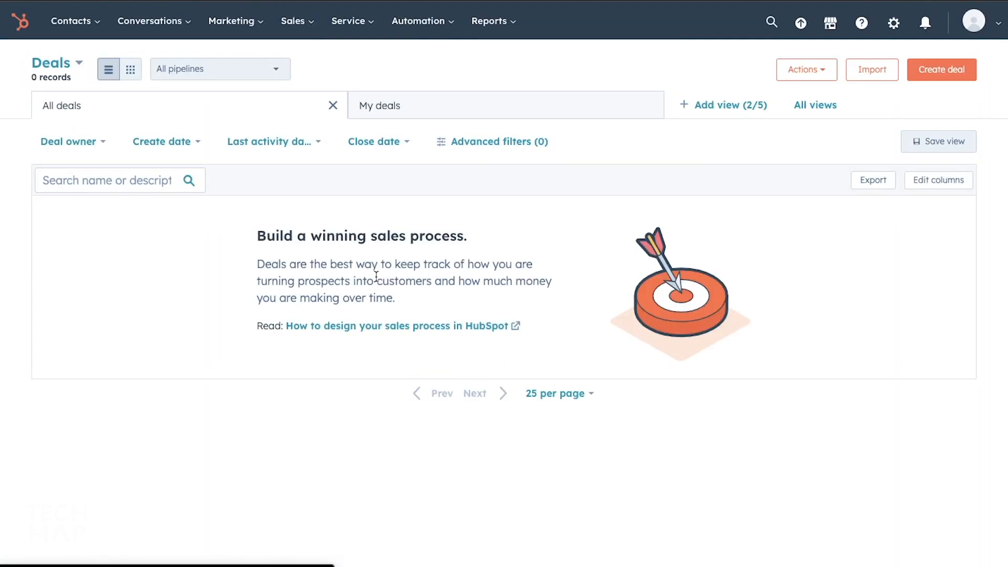
- Create deal ABC with an amount of 890
left_click(941, 69)
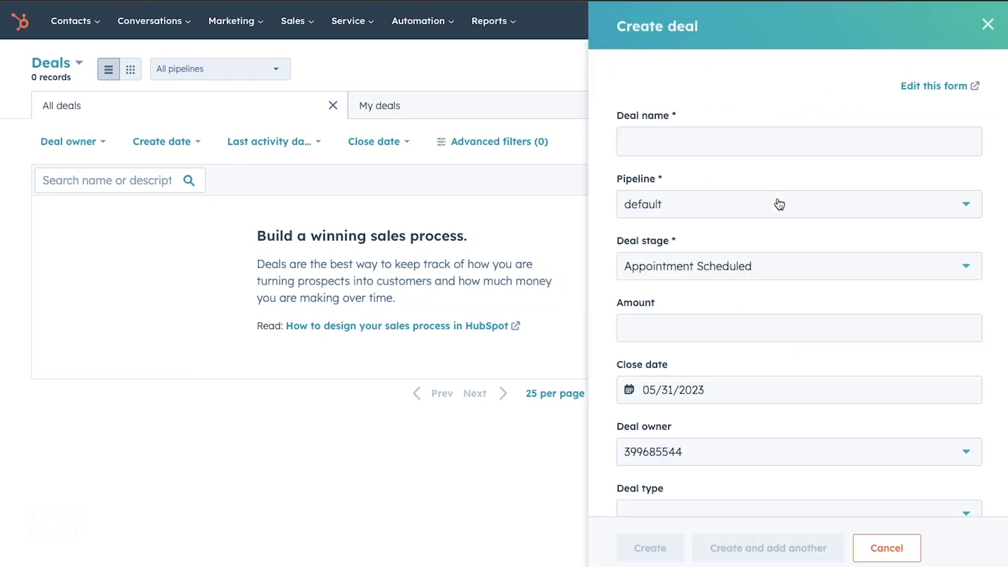
type("ABC")
scroll(708, 388, "down", 3)
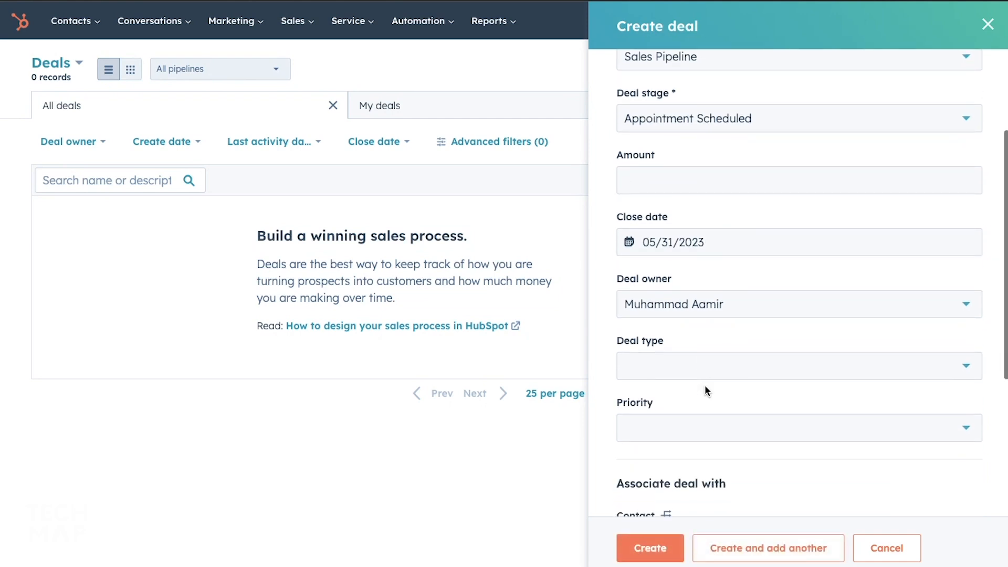
left_click(676, 173)
type("890")
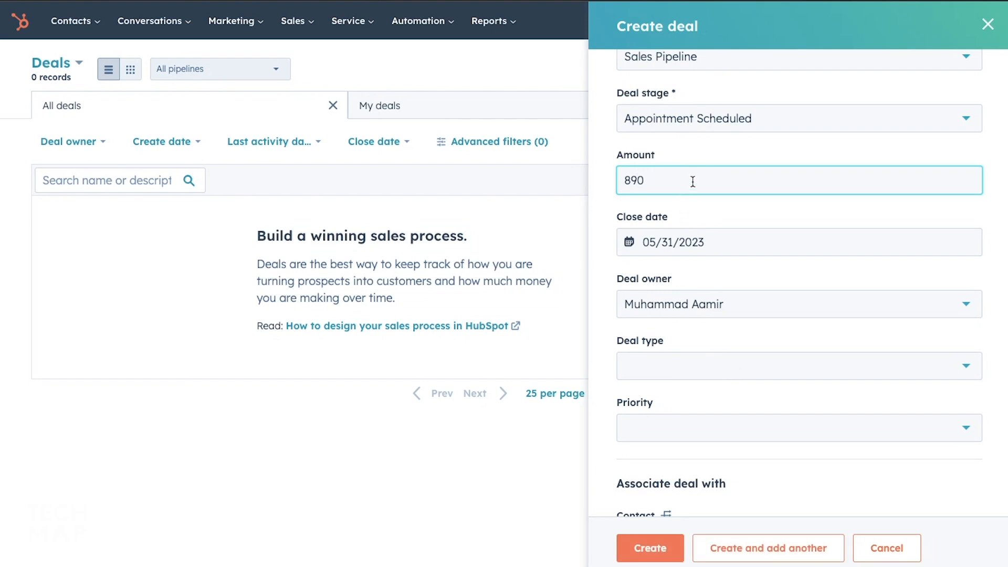
left_click(649, 550)
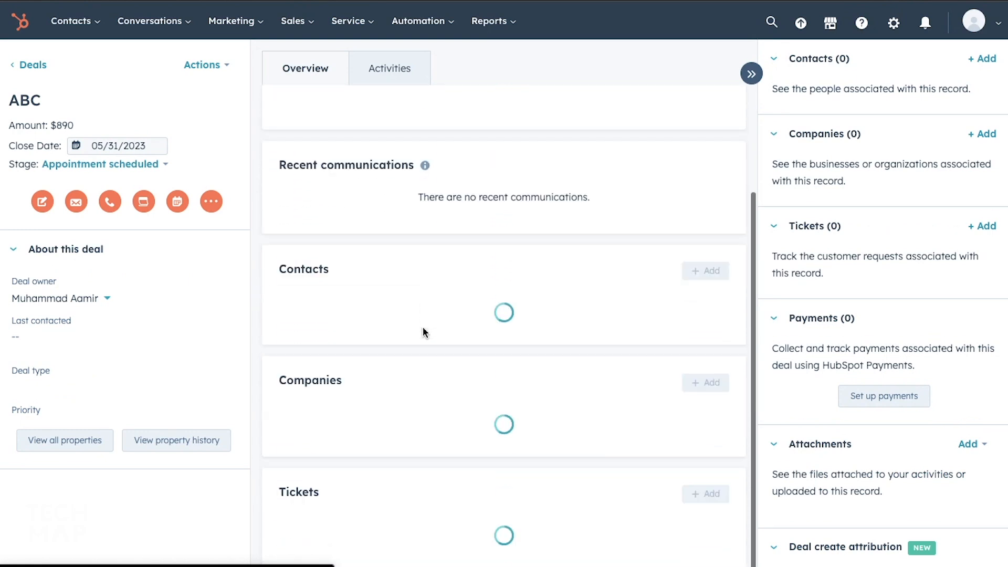
scroll(443, 436, "down", 3)
scroll(446, 436, "up", 3)
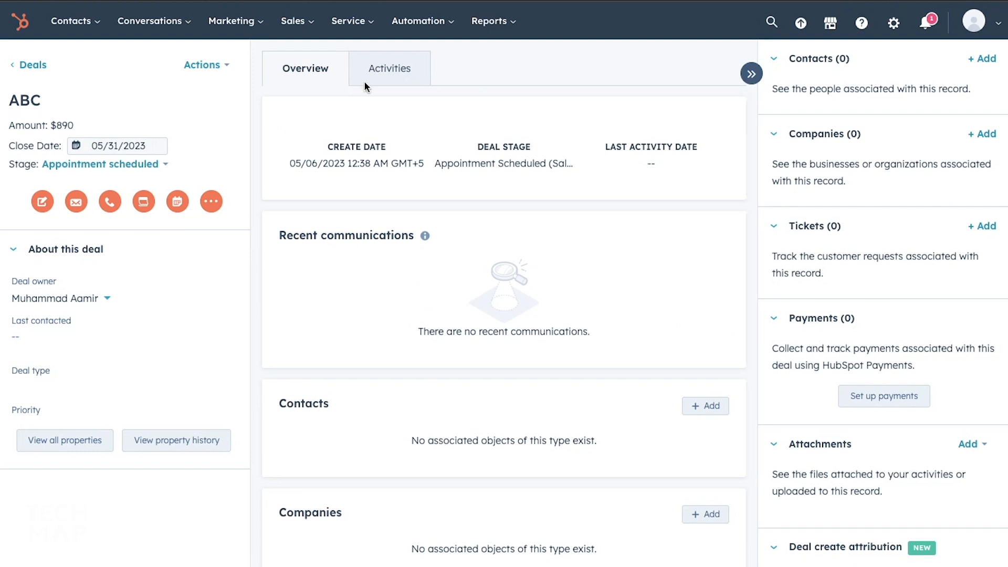
- Open the Tasks list, dismissing the workspace notice and saved views tour
left_click(298, 23)
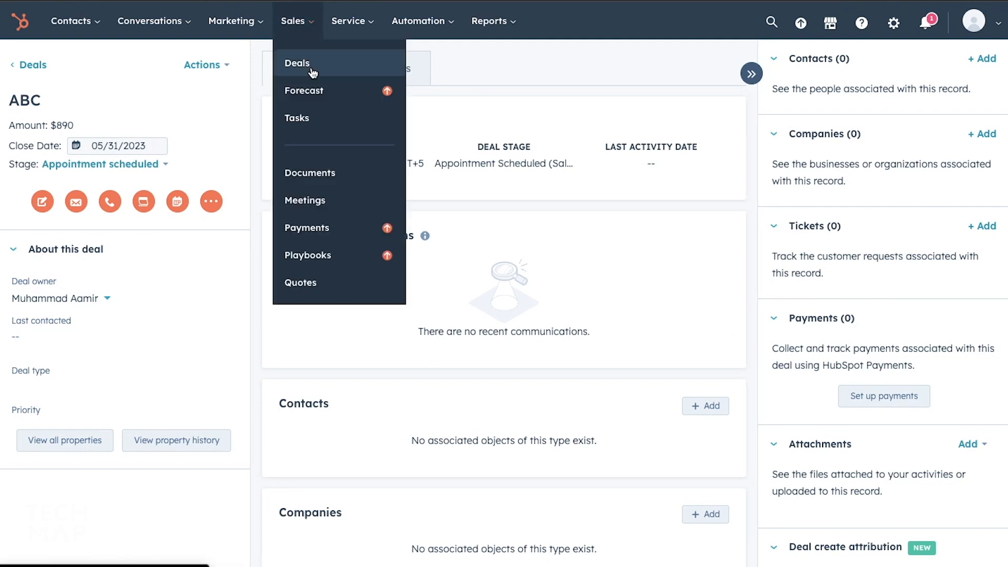
left_click(310, 119)
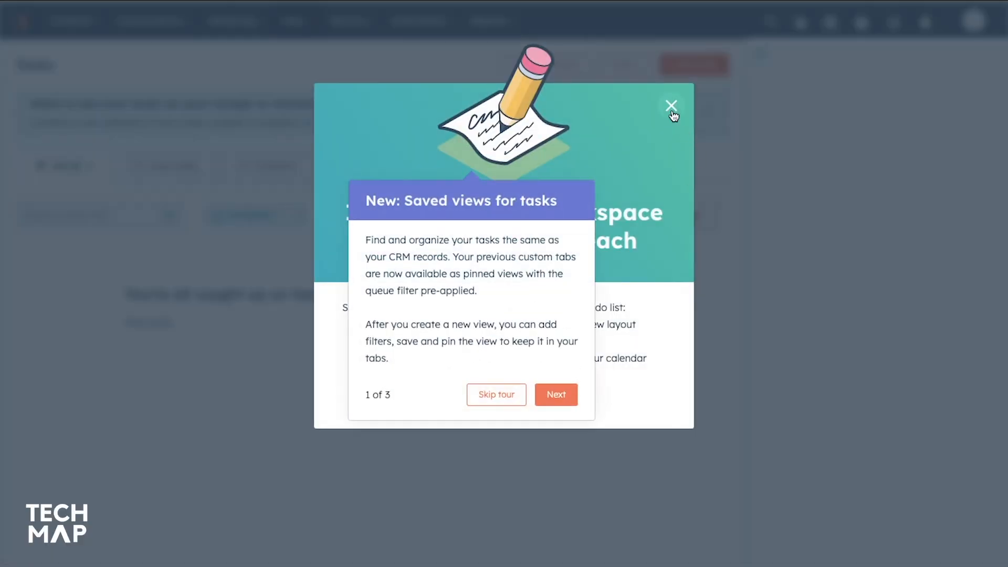
left_click(671, 108)
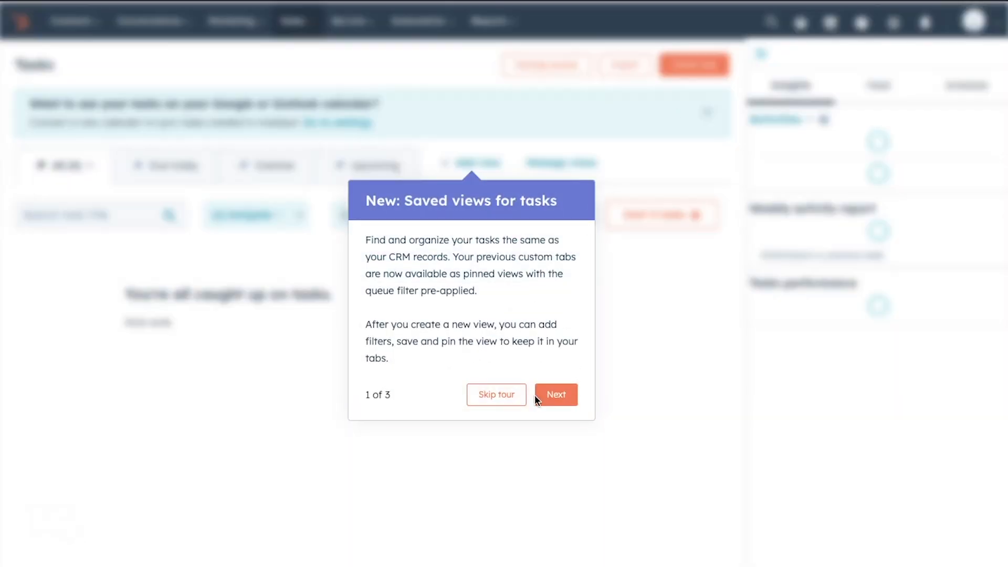
left_click(491, 398)
- Start a new task about emailing a contact, with type Call and priority High
left_click(696, 68)
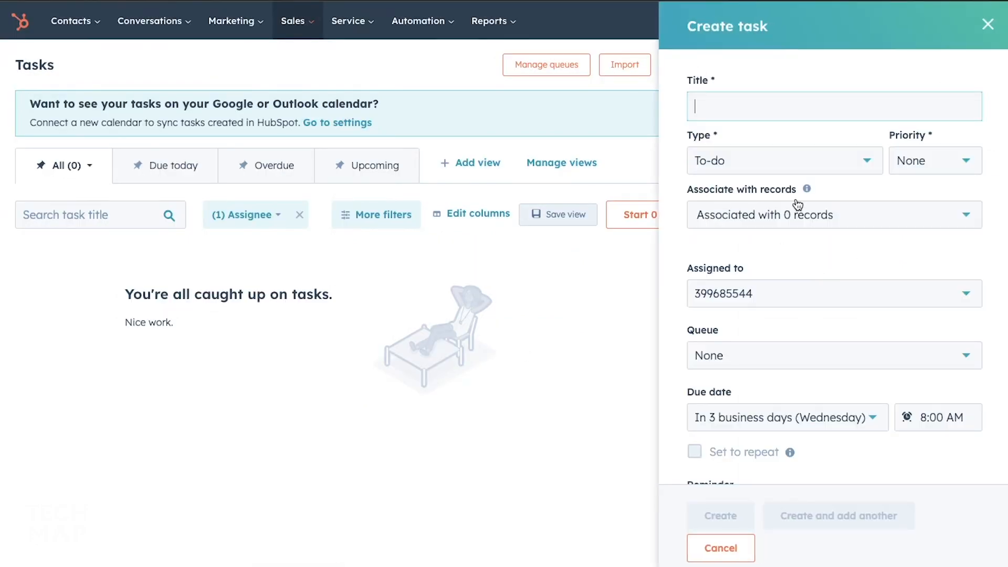
type("Email John")
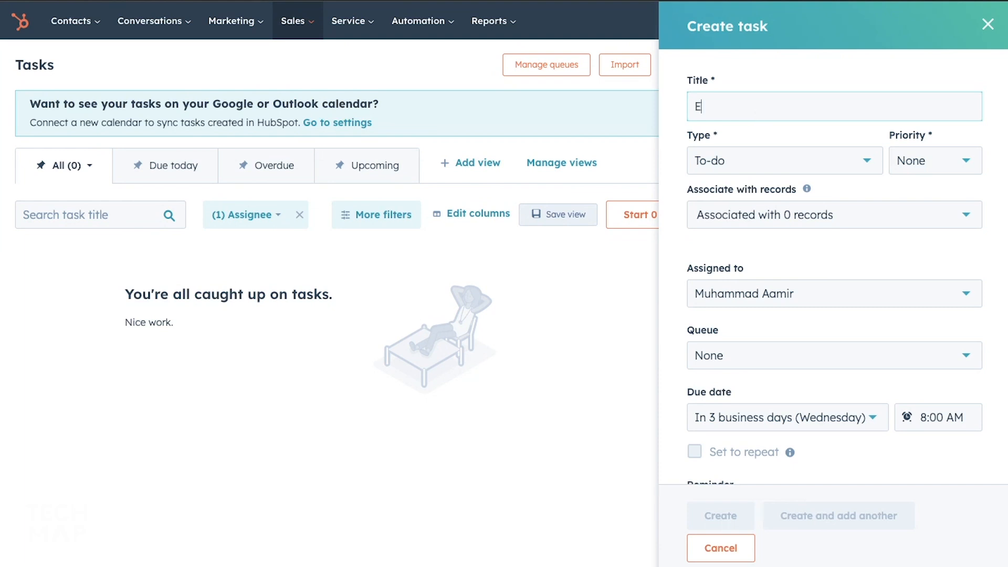
left_click(782, 167)
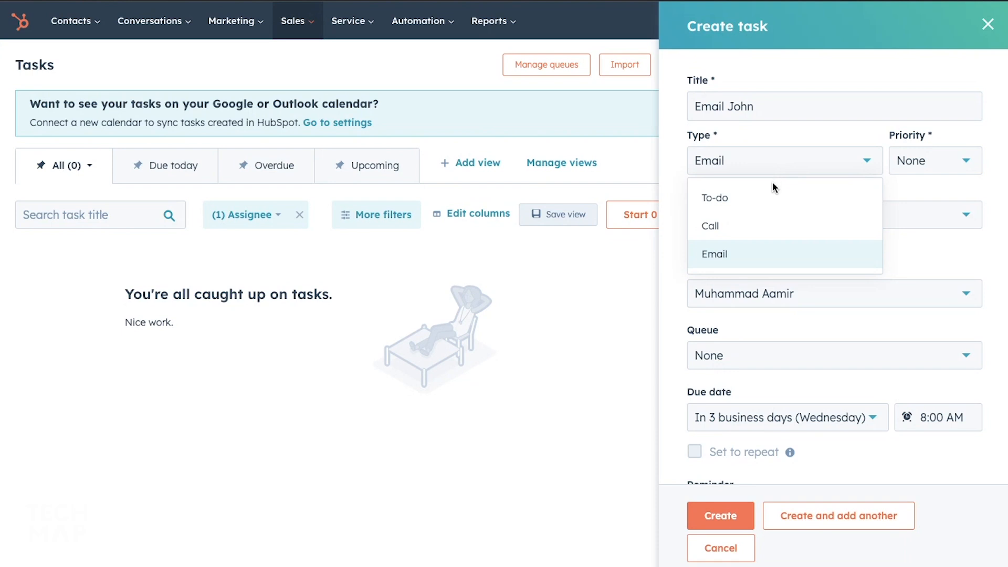
left_click(749, 229)
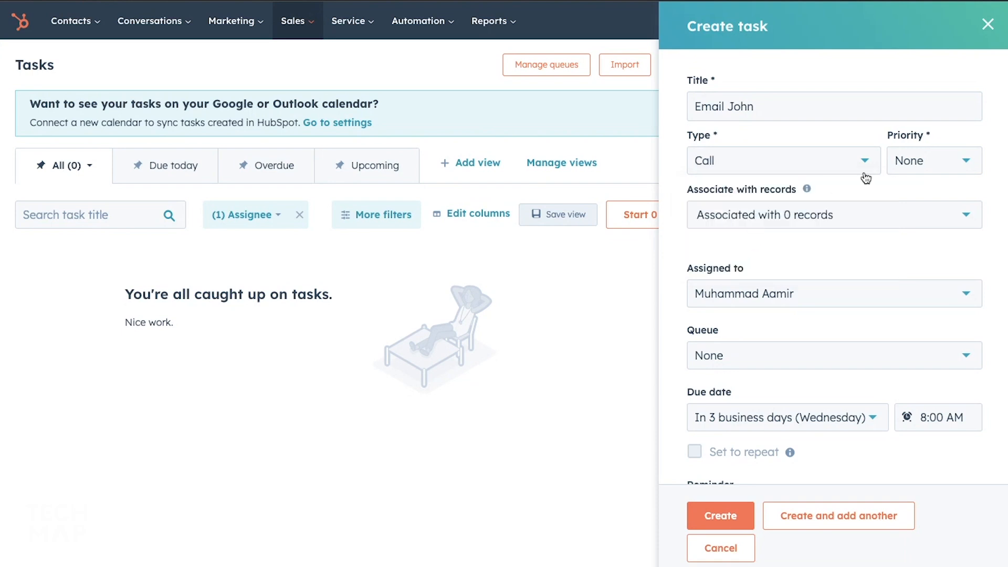
left_click(912, 161)
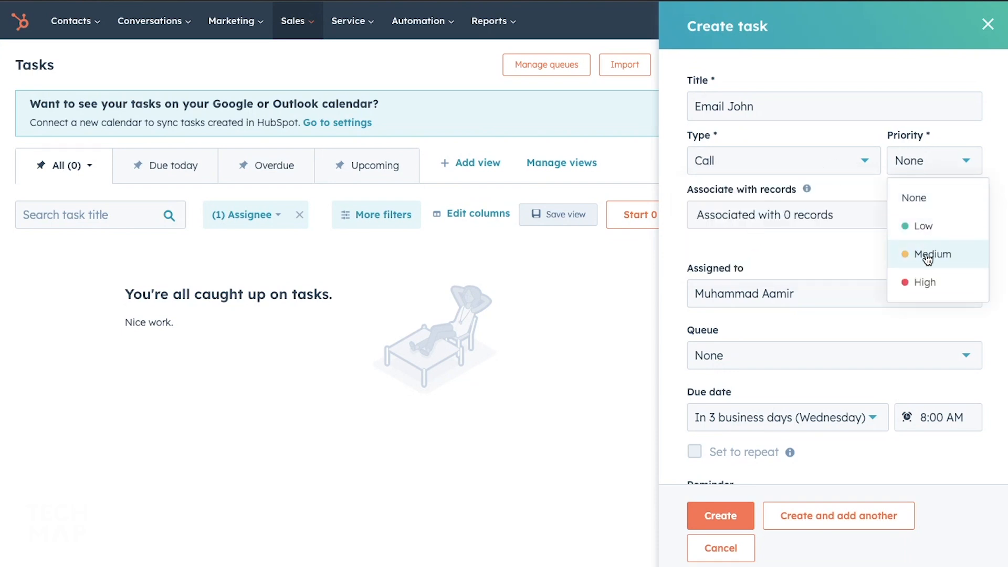
left_click(924, 281)
- Check the task's record associations, create the task, and dismiss the calendar sync banner
scroll(744, 259, "down", 2)
left_click(762, 149)
left_click(719, 229)
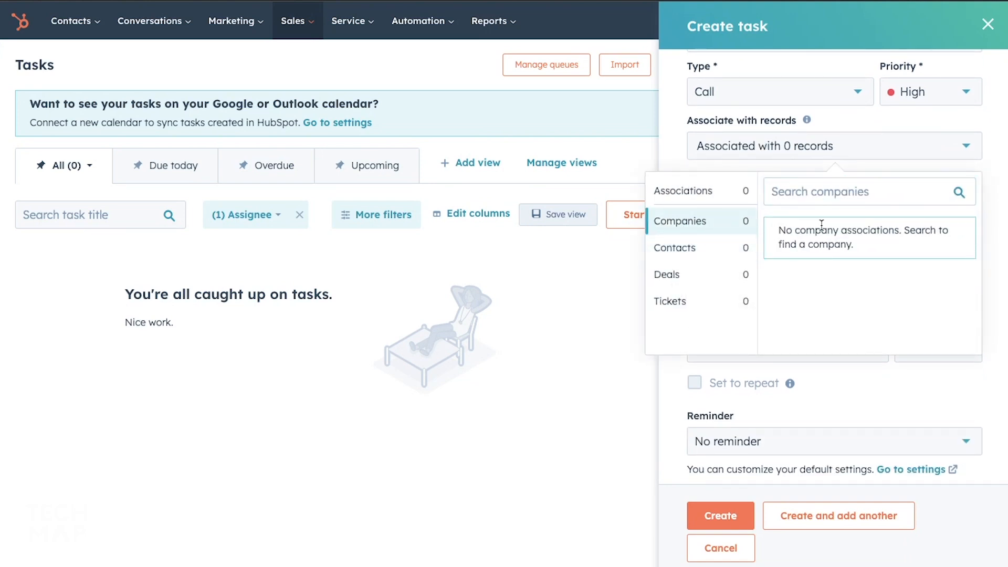
left_click(728, 255)
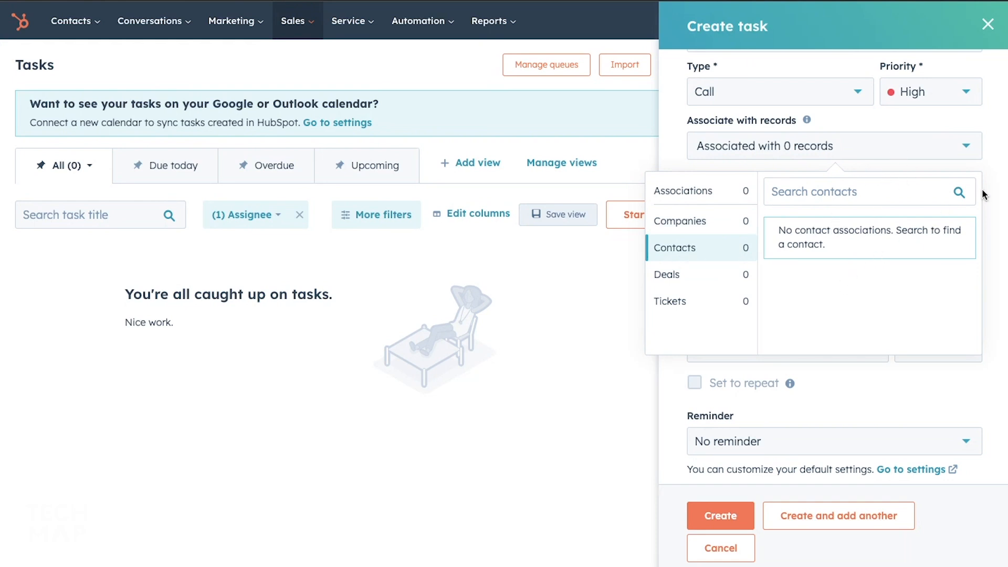
left_click(998, 190)
scroll(762, 264, "down", 1)
scroll(763, 268, "down", 1)
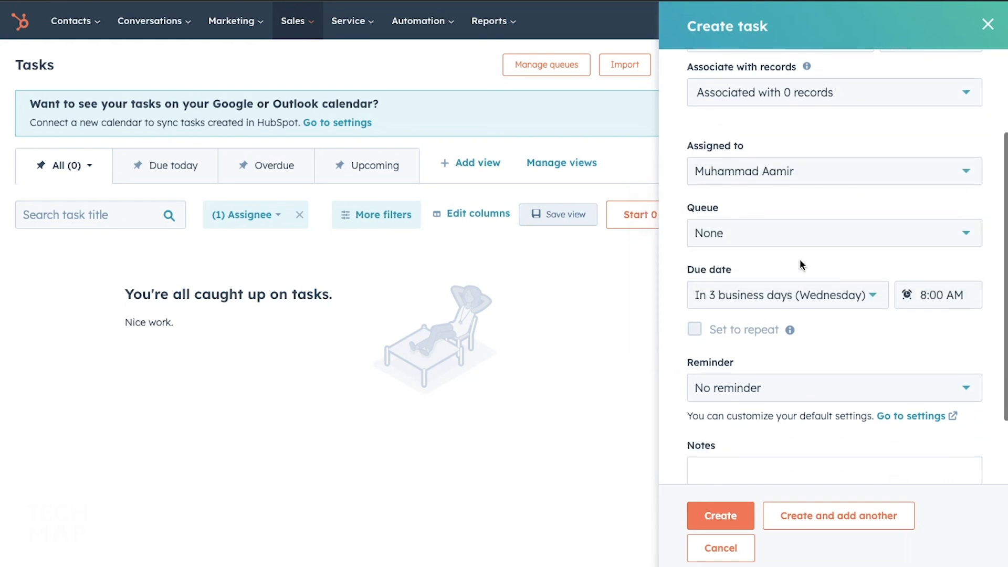
scroll(799, 263, "down", 2)
left_click(738, 393)
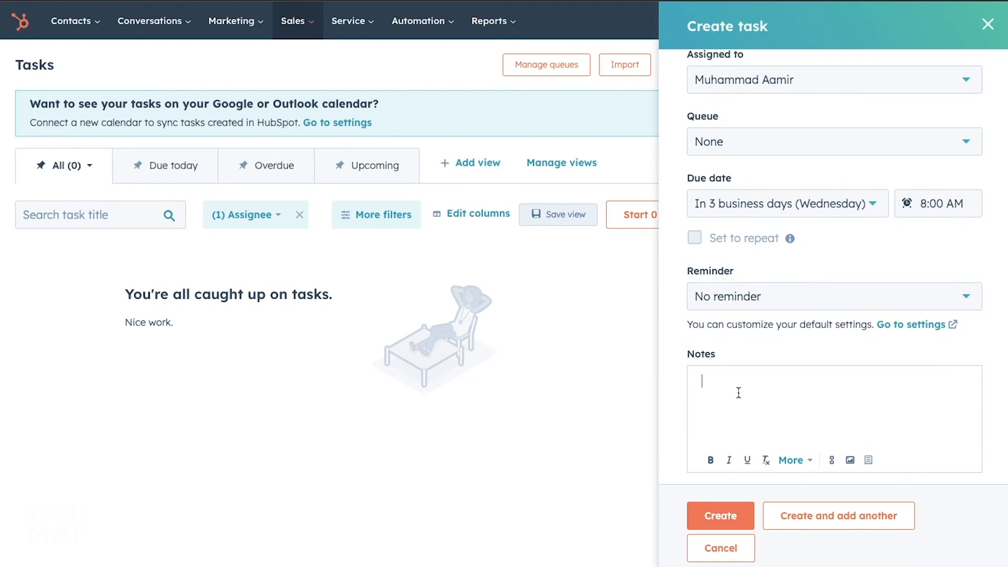
left_click(720, 515)
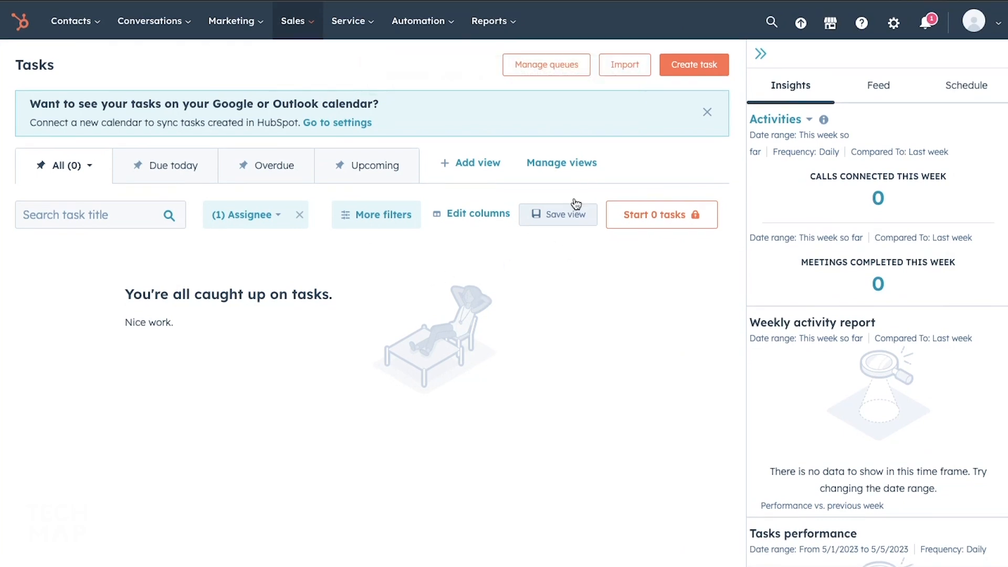
left_click(708, 113)
left_click(296, 22)
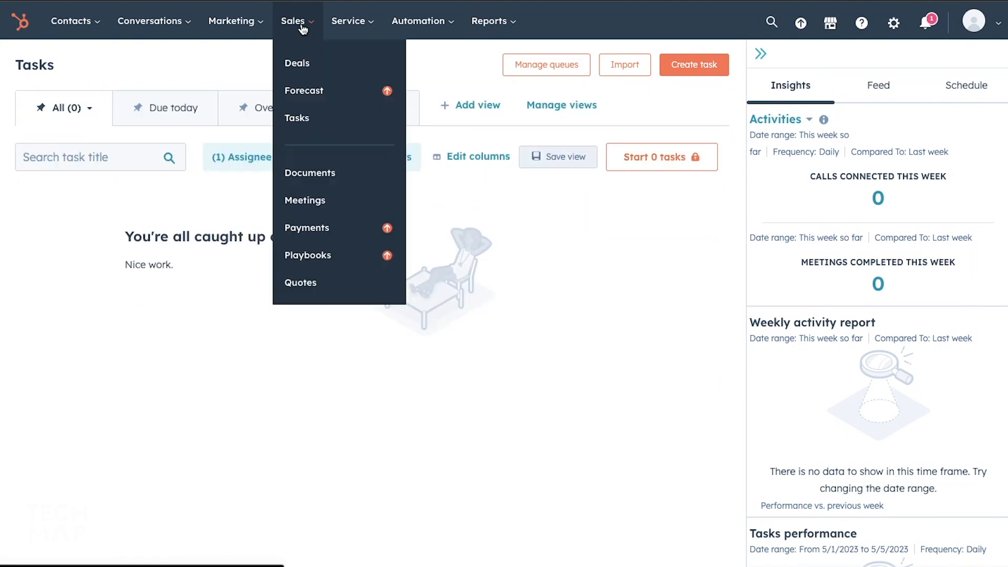
- Open Sales > Meetings and get started, keeping the default 60/30/15 min meeting page
left_click(323, 199)
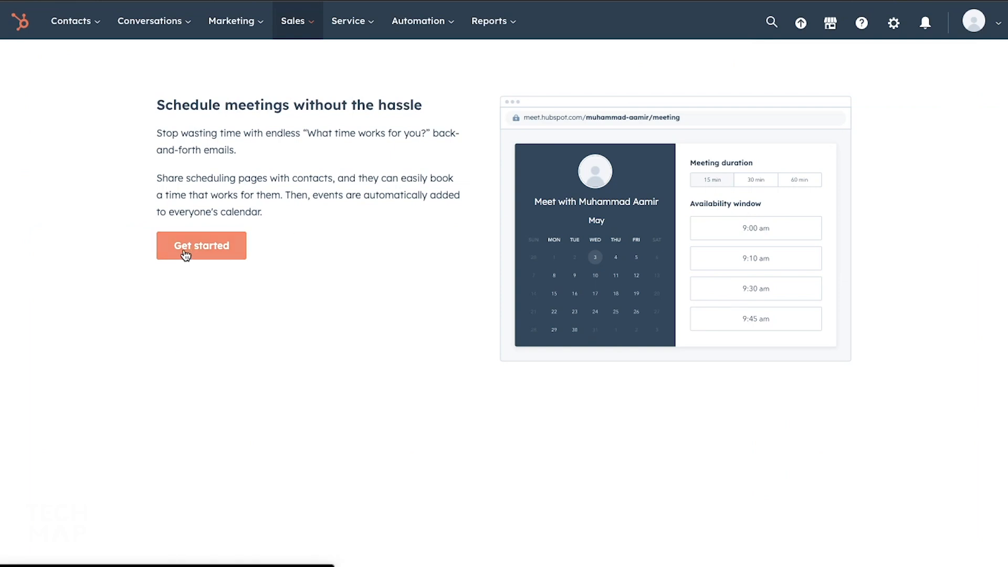
left_click(298, 23)
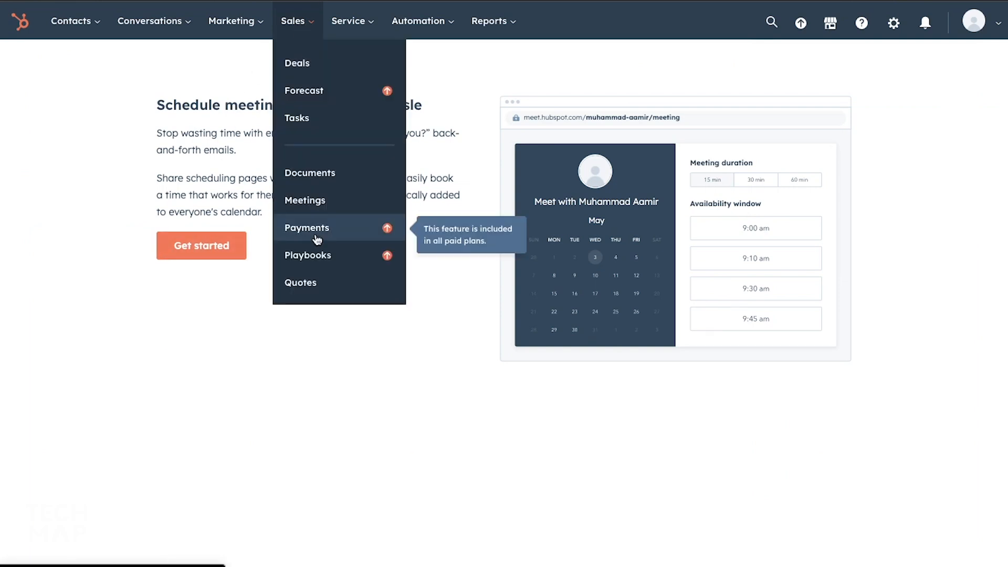
left_click(197, 247)
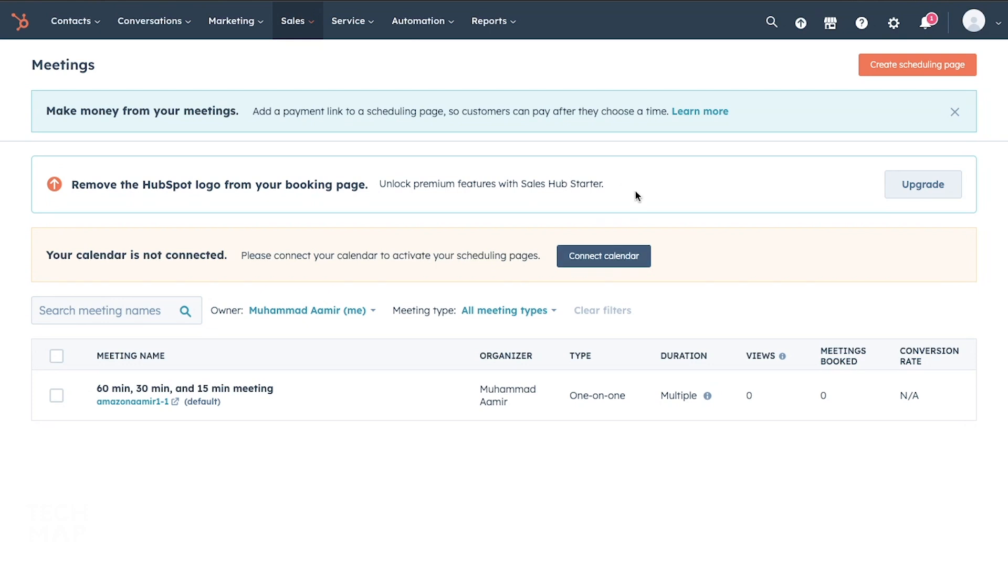
left_click(304, 30)
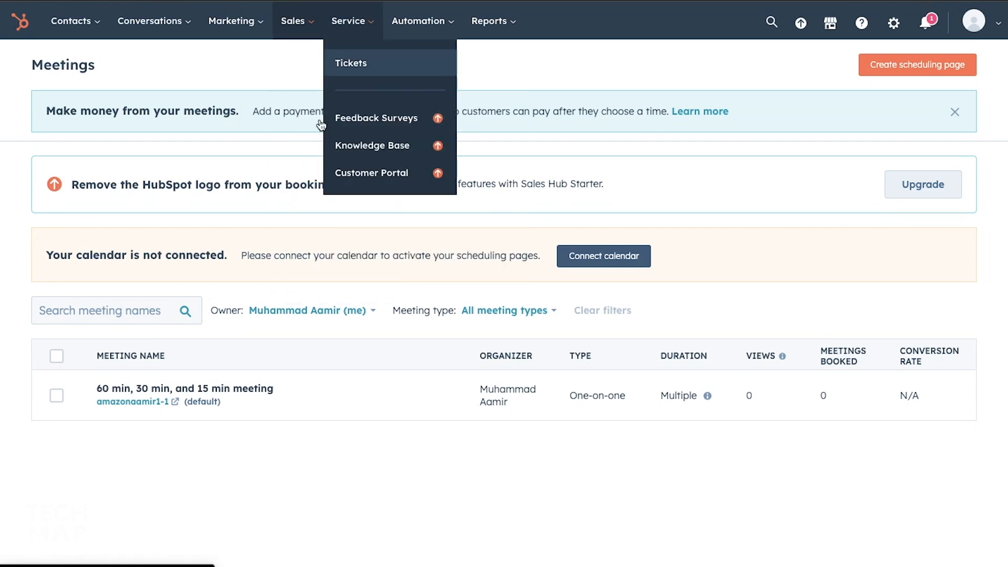
mouse_move(378, 23)
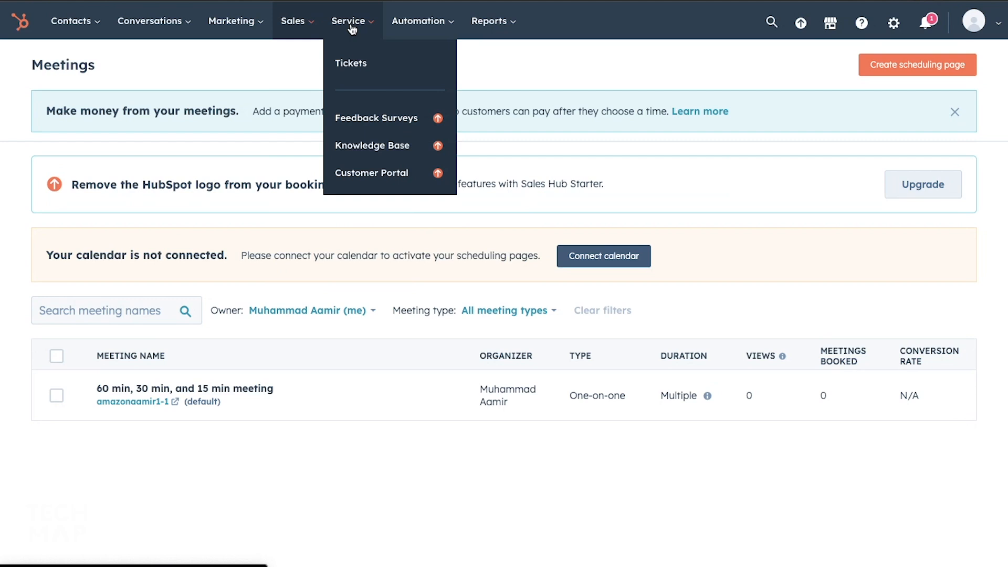
- Open Tickets and begin a new ticket in the Support Pipeline
left_click(360, 64)
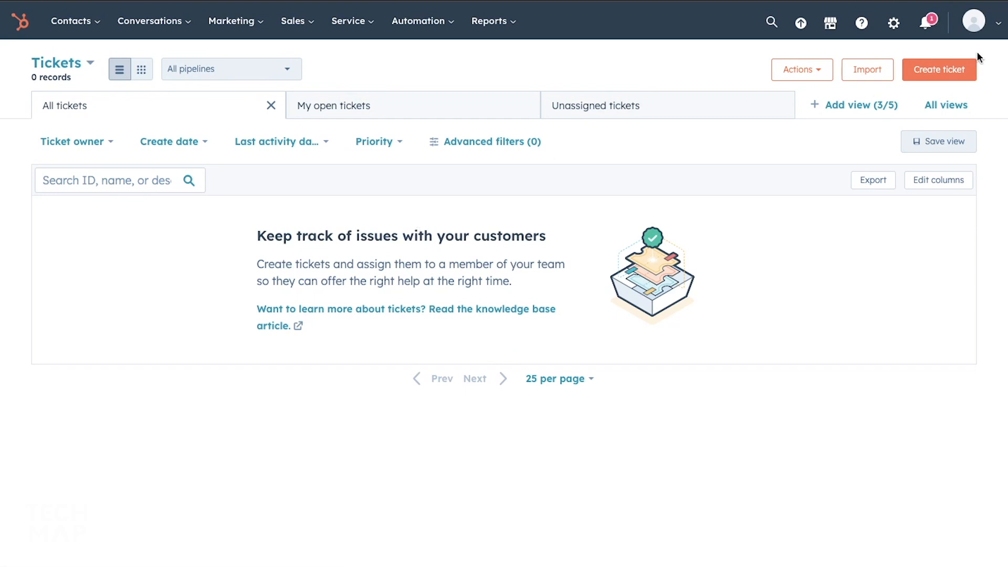
left_click(942, 73)
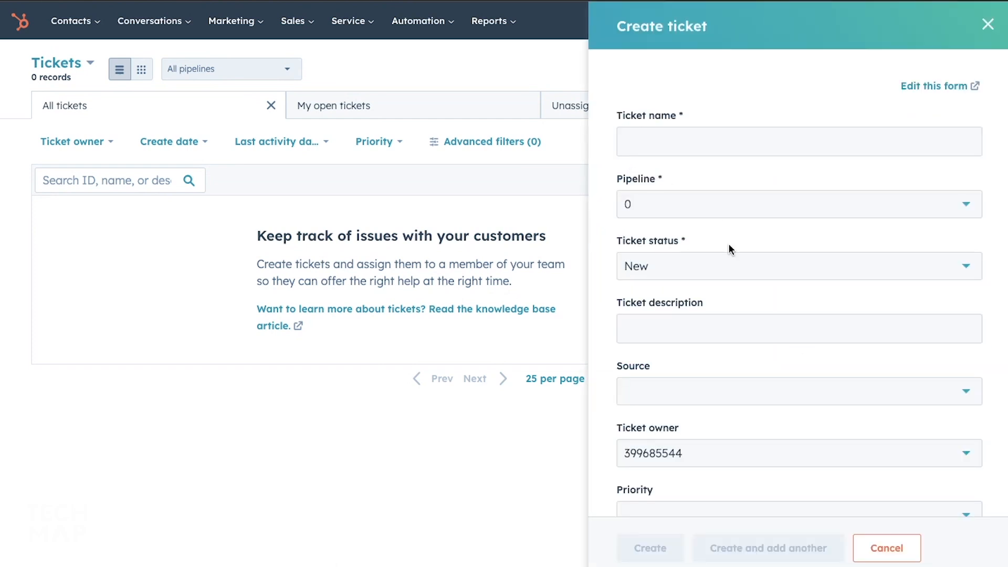
left_click(718, 209)
left_click(706, 364)
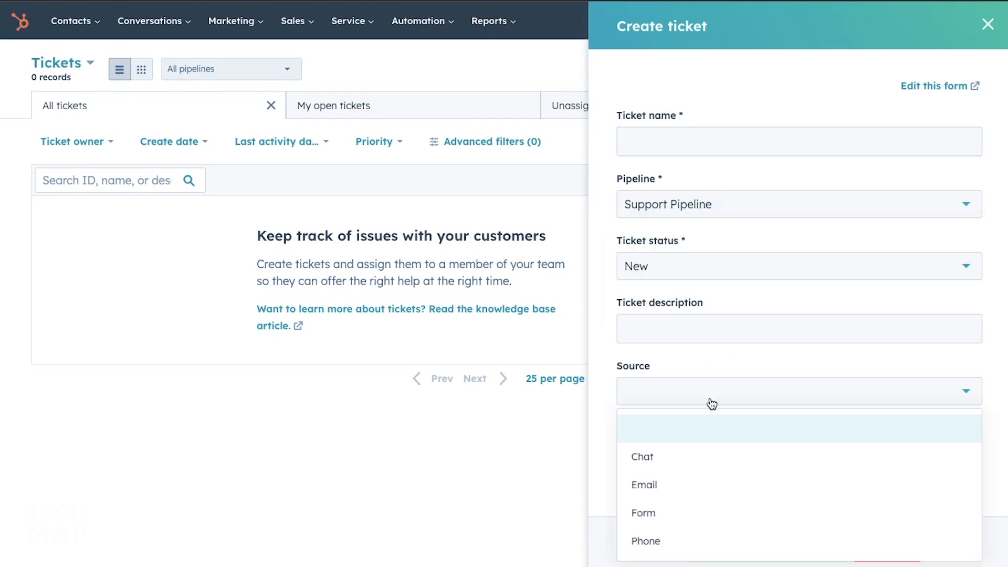
left_click(693, 363)
- Look through the new-ticket form and close it without saving
scroll(693, 363, "down", 1)
scroll(691, 361, "down", 4)
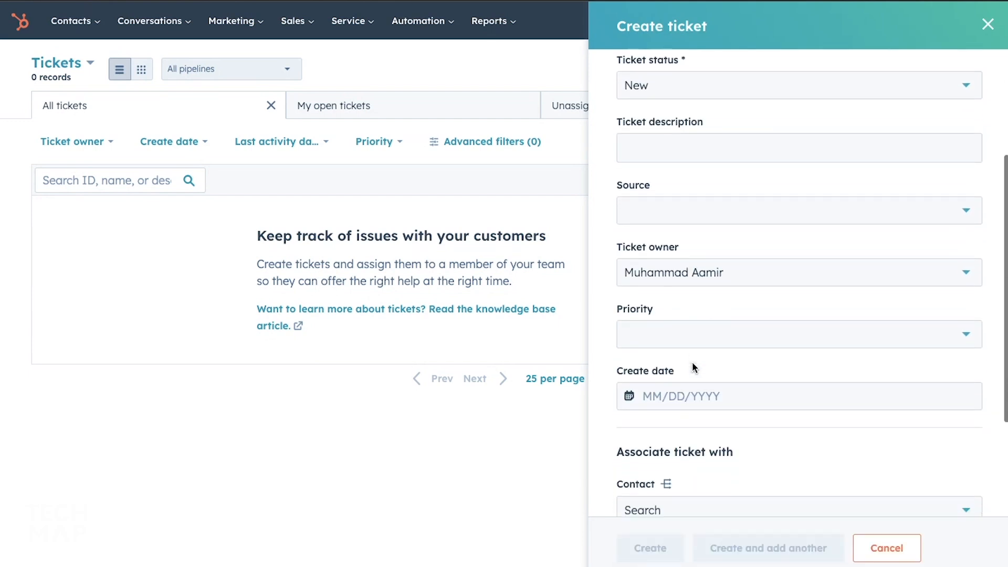
scroll(671, 120, "down", 2)
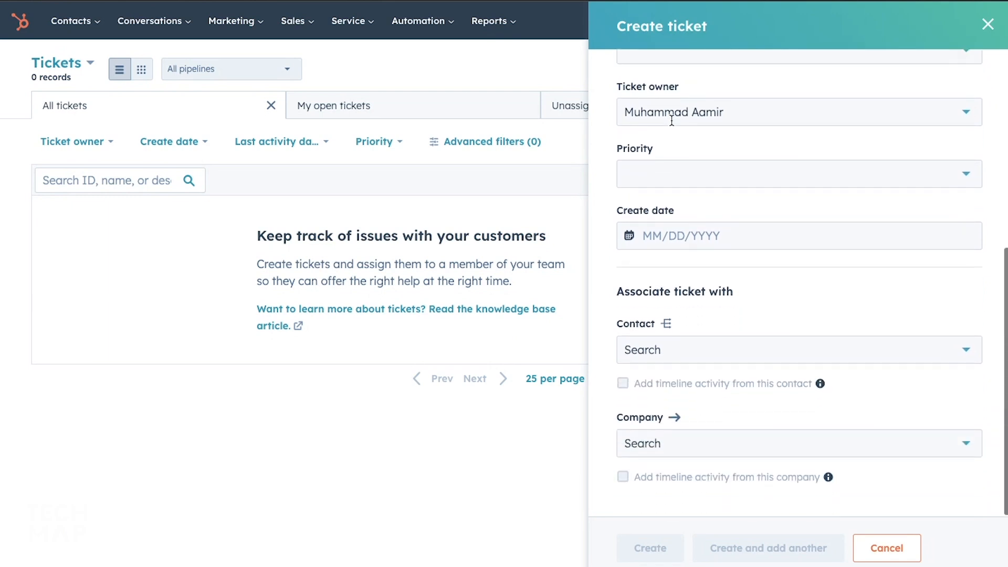
scroll(772, 251, "up", 7)
scroll(773, 246, "down", 2)
scroll(773, 246, "up", 2)
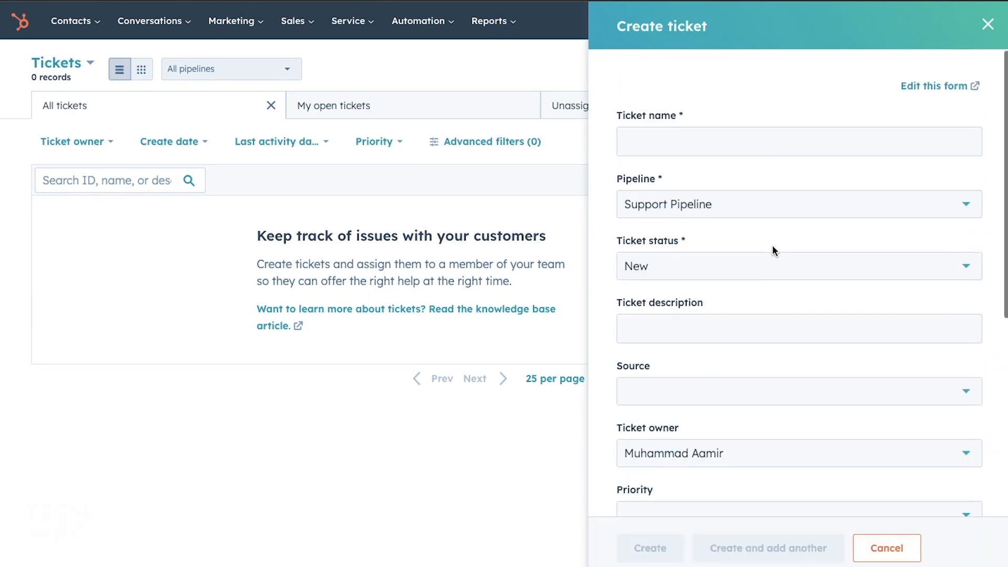
left_click(987, 24)
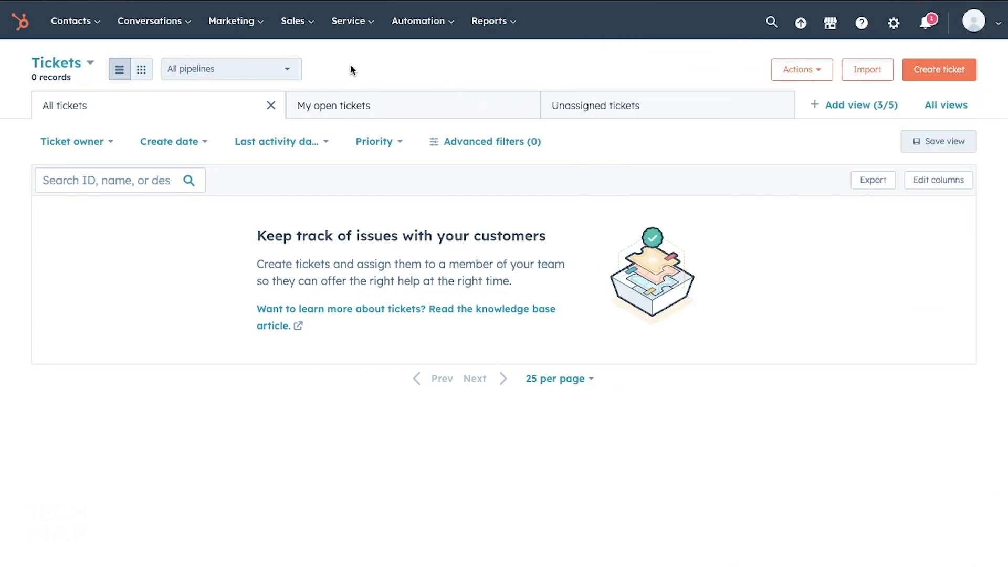
left_click(351, 23)
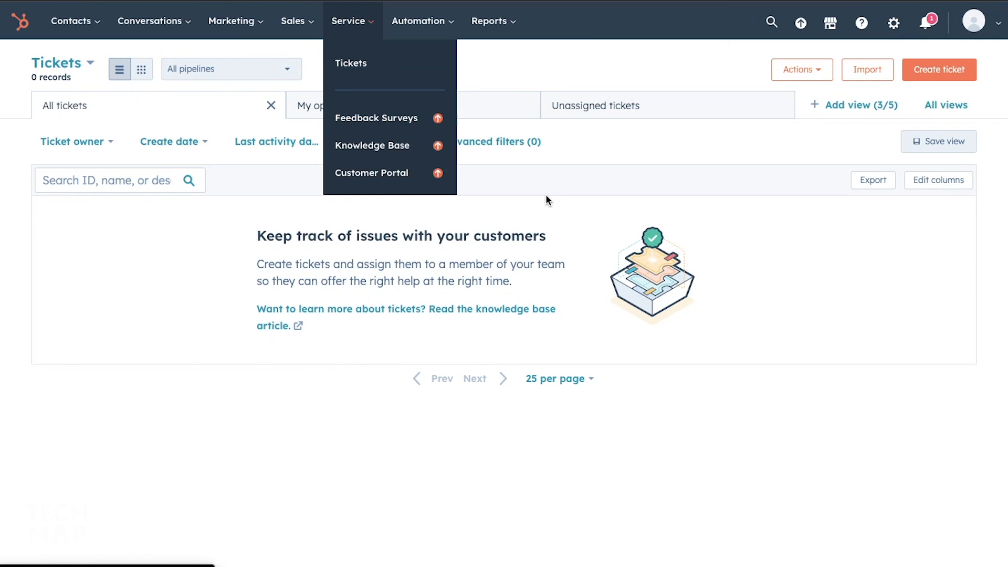
mouse_move(429, 33)
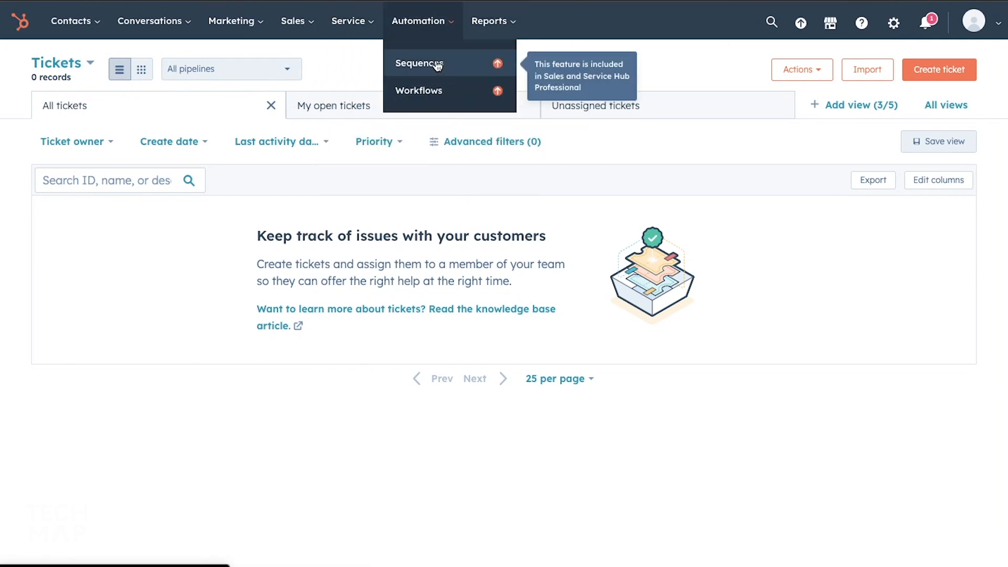
mouse_move(475, 29)
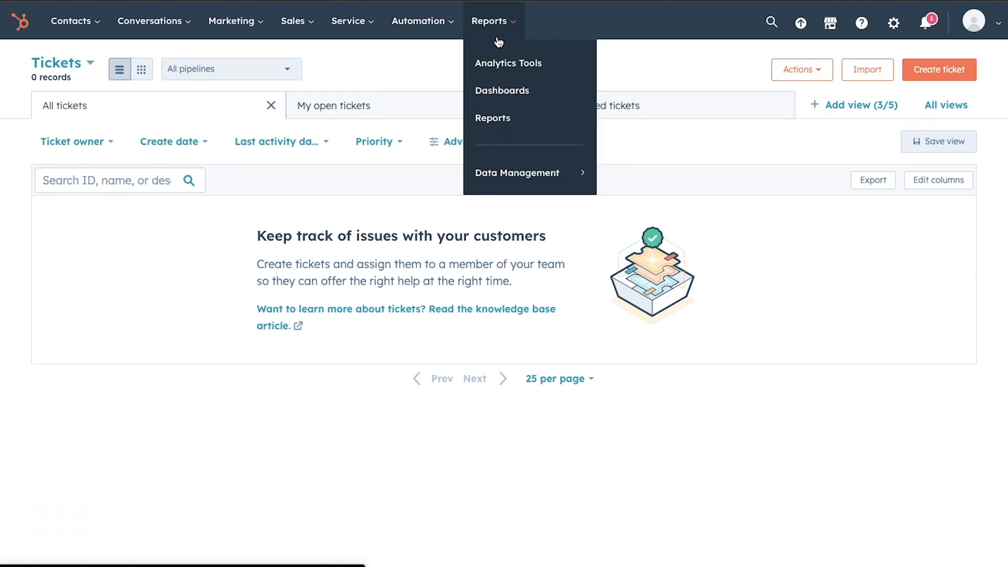
left_click(502, 66)
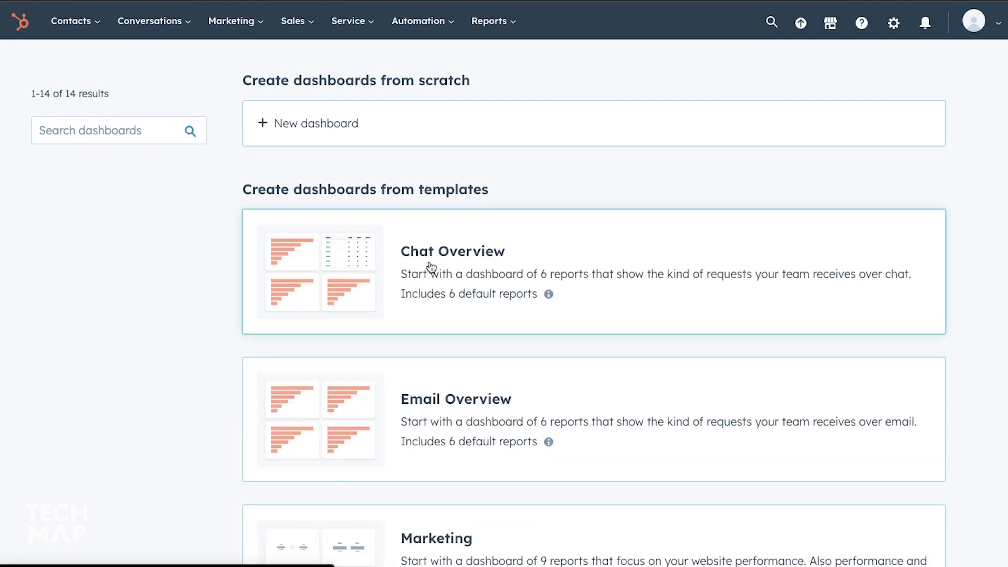
scroll(428, 268, "down", 2)
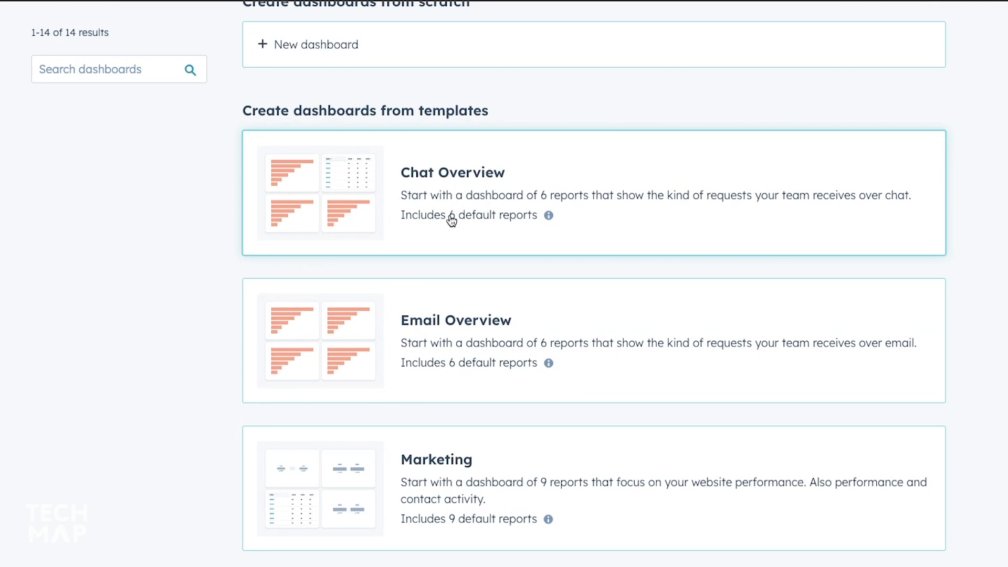
scroll(452, 220, "down", 3)
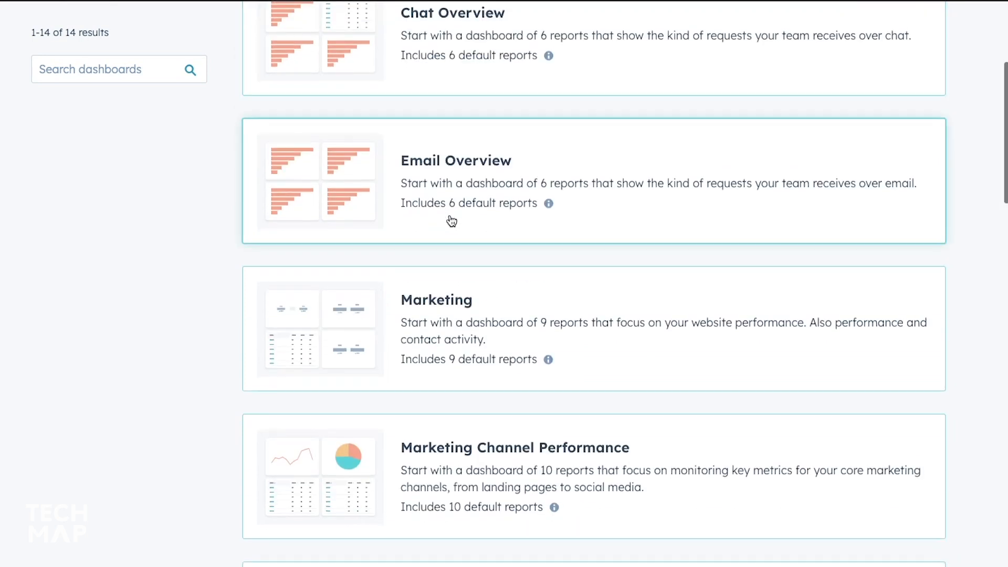
scroll(378, 198, "down", 4)
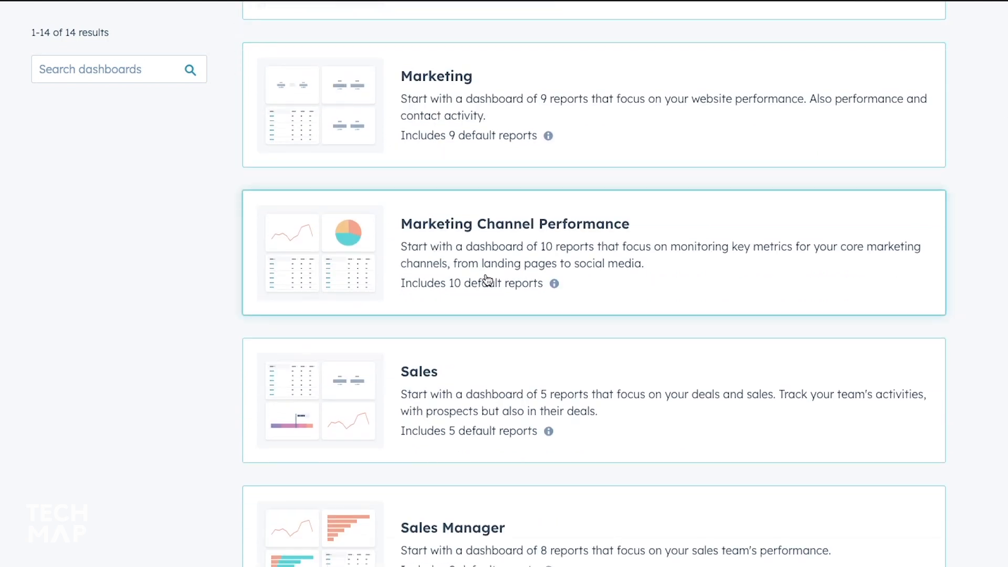
scroll(487, 280, "down", 20)
scroll(487, 280, "up", 6)
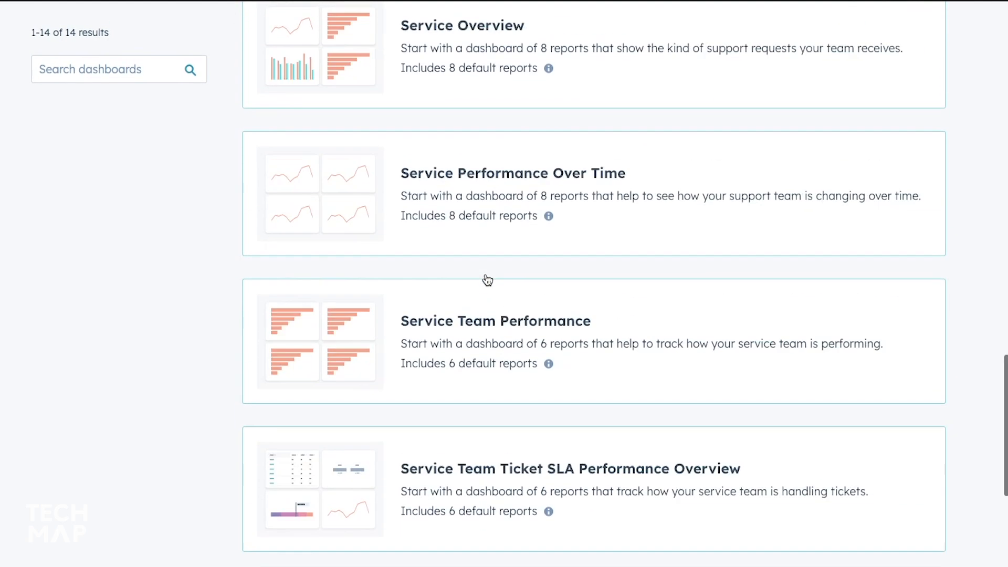
scroll(488, 280, "up", 20)
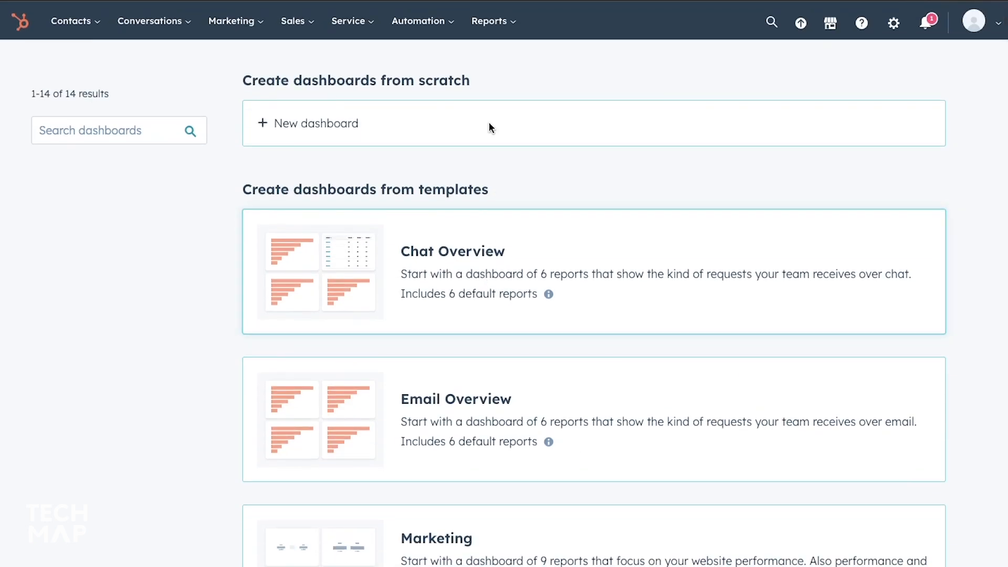
left_click(501, 33)
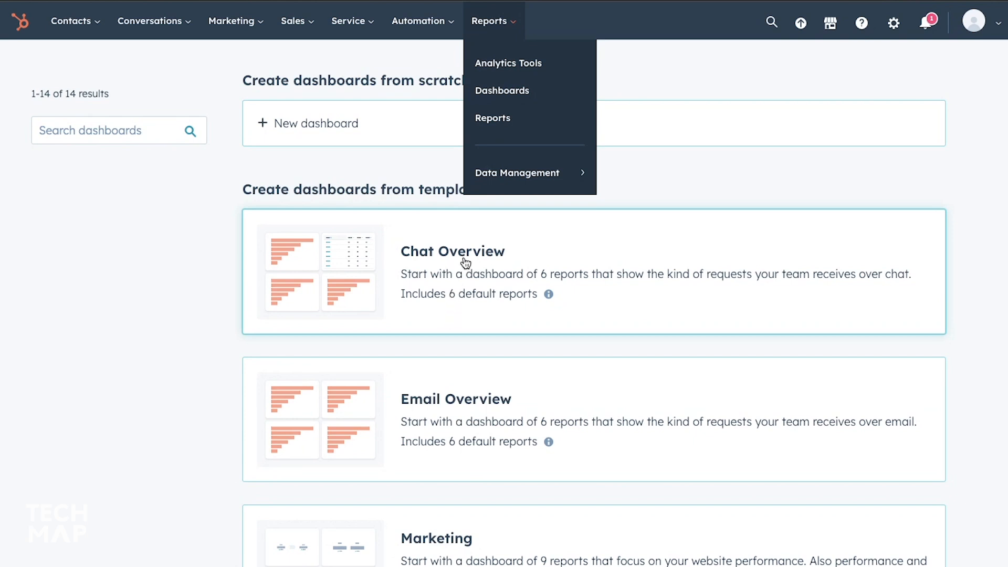
left_click(503, 126)
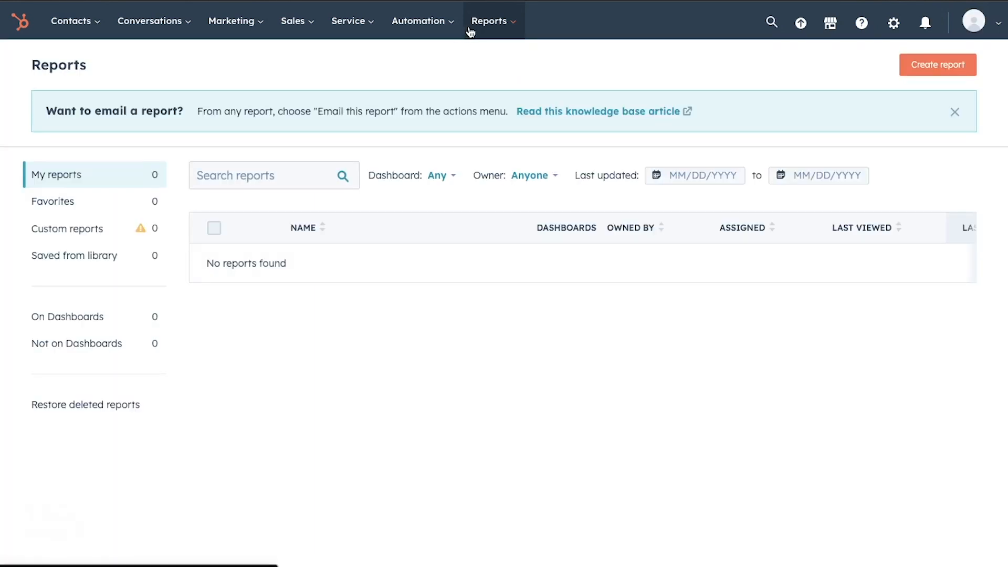
left_click(473, 29)
left_click(494, 96)
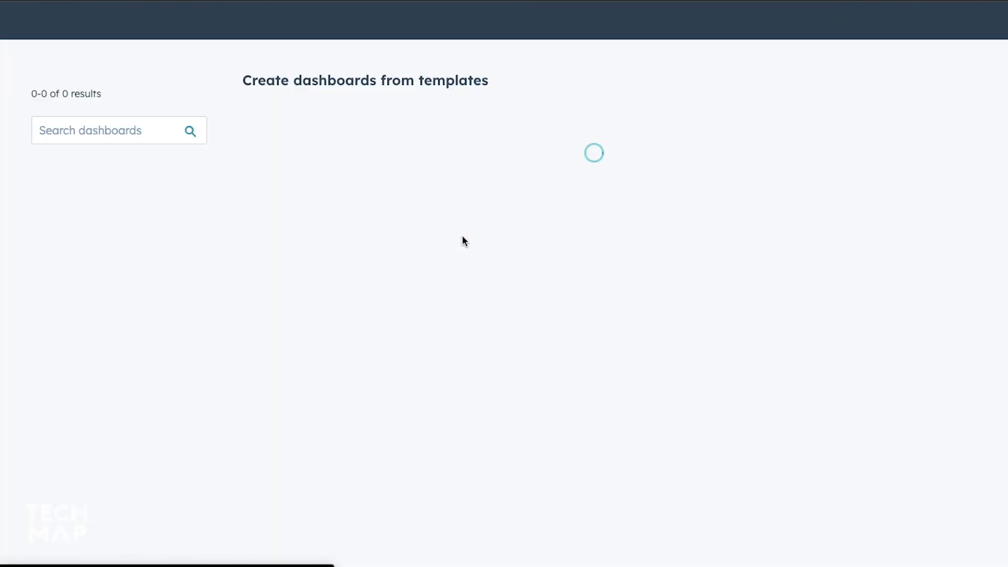
scroll(464, 241, "down", 2)
scroll(462, 241, "down", 2)
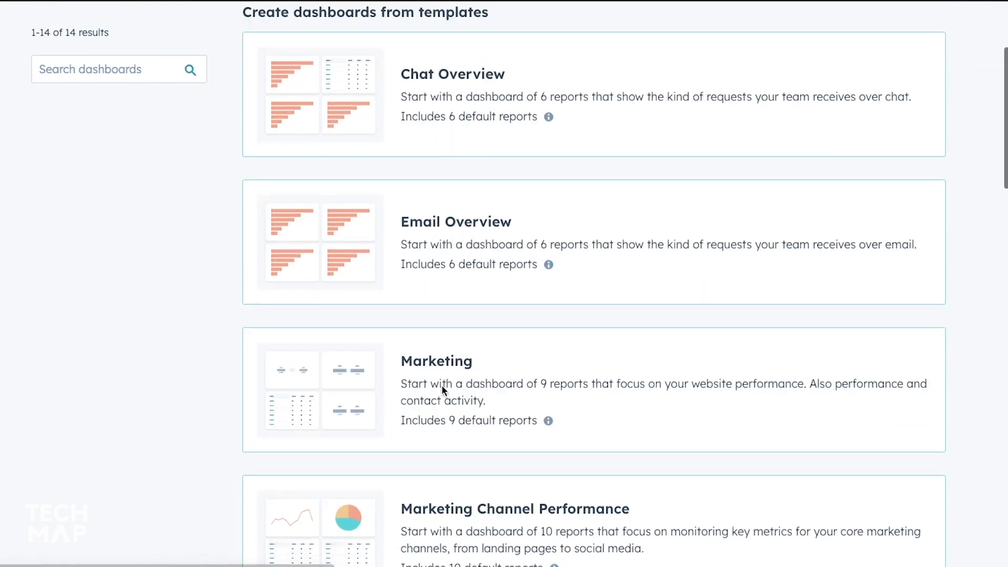
left_click(435, 376)
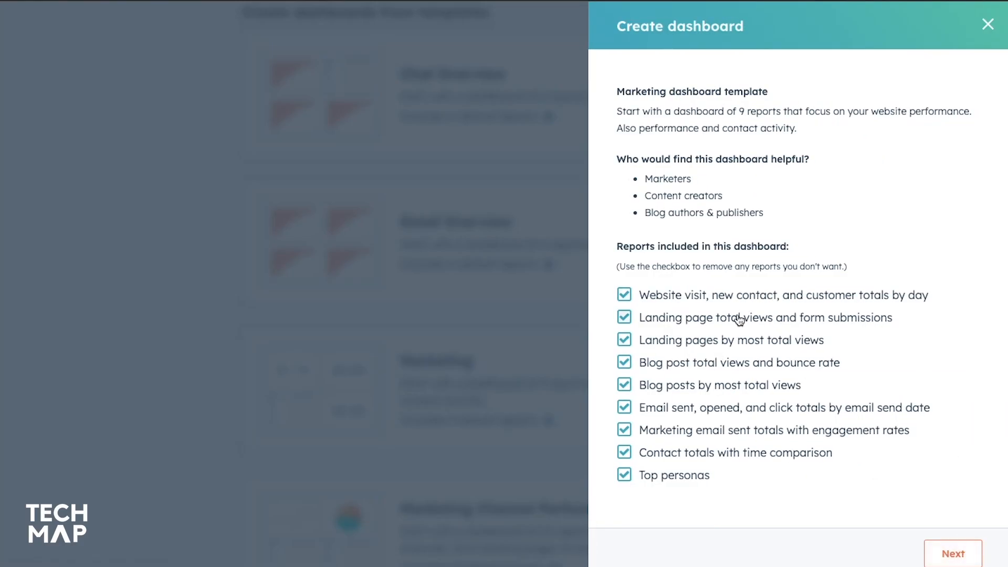
- Drop the website visit report, make the dashboard Private to owner (me), and create it
left_click(624, 293)
left_click(950, 550)
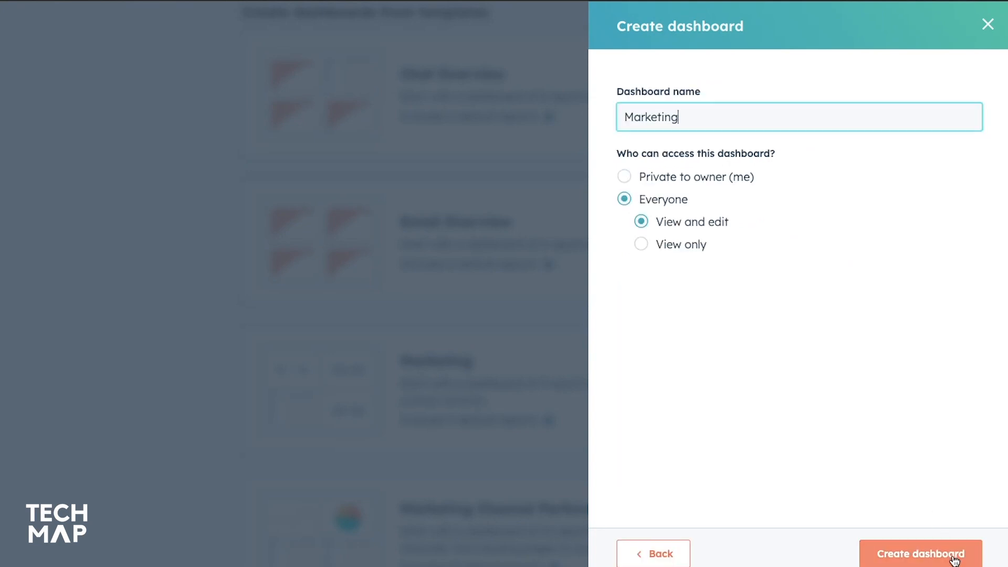
left_click(625, 178)
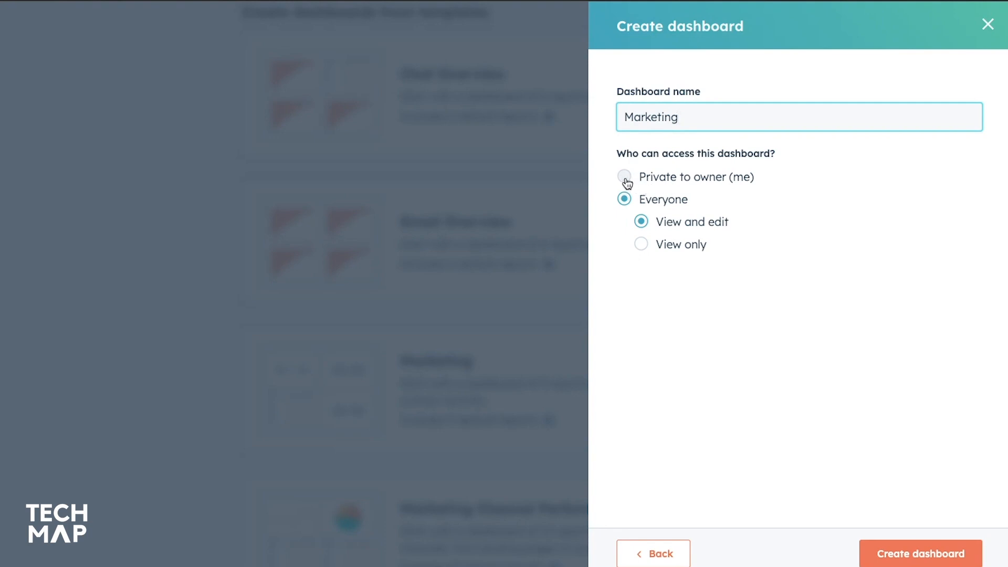
left_click(915, 558)
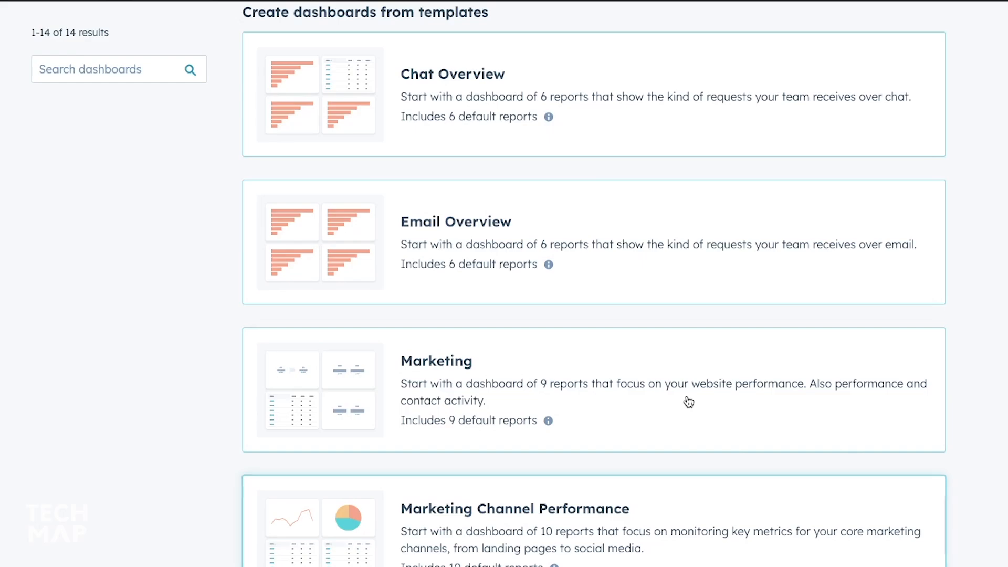
- Scroll through the new dashboard's reports and open its Actions menu
scroll(437, 236, "up", 3)
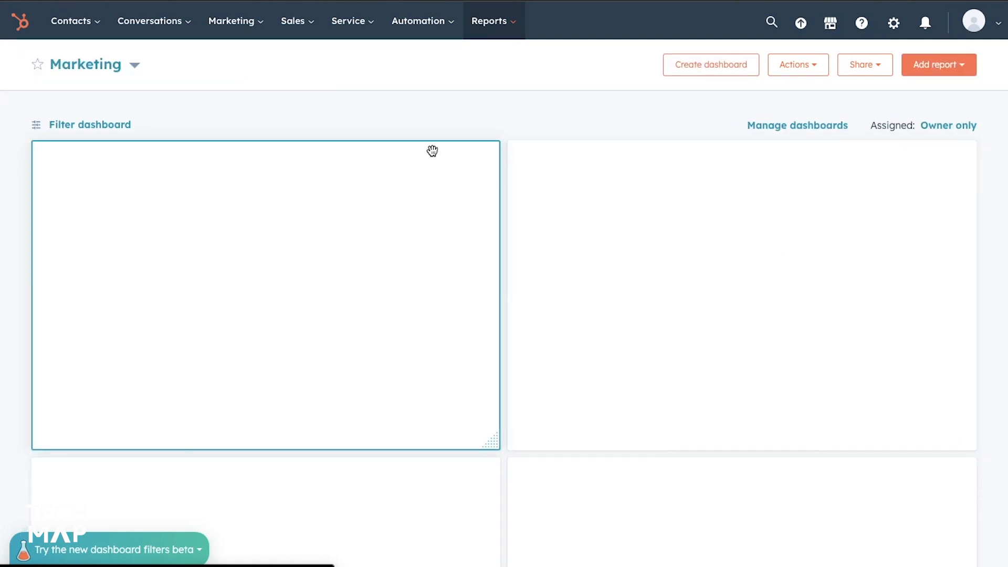
scroll(432, 151, "down", 4)
scroll(433, 151, "up", 2)
scroll(434, 151, "down", 10)
scroll(434, 151, "up", 7)
scroll(434, 150, "up", 6)
scroll(419, 319, "down", 7)
scroll(419, 319, "down", 5)
left_click(806, 68)
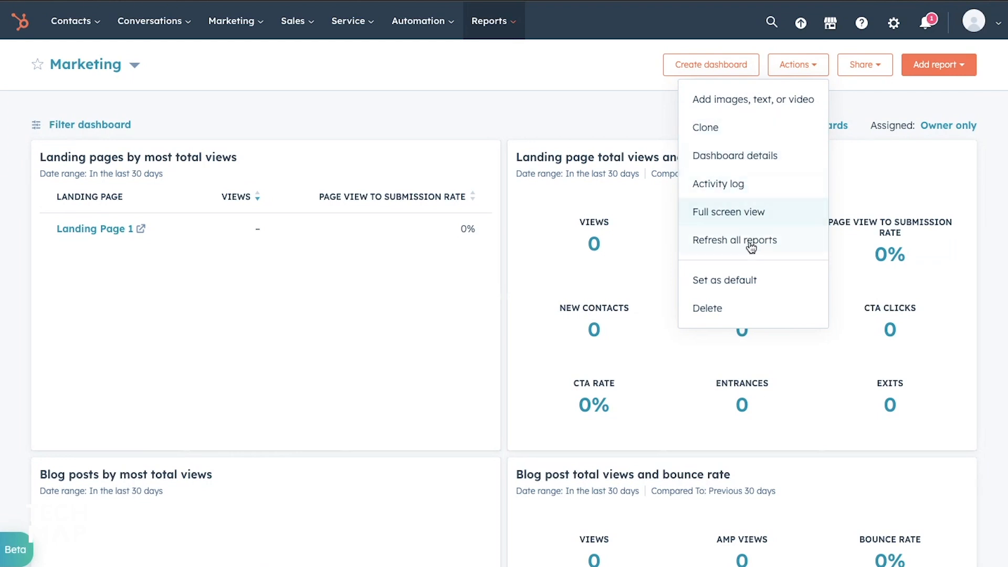
left_click(854, 71)
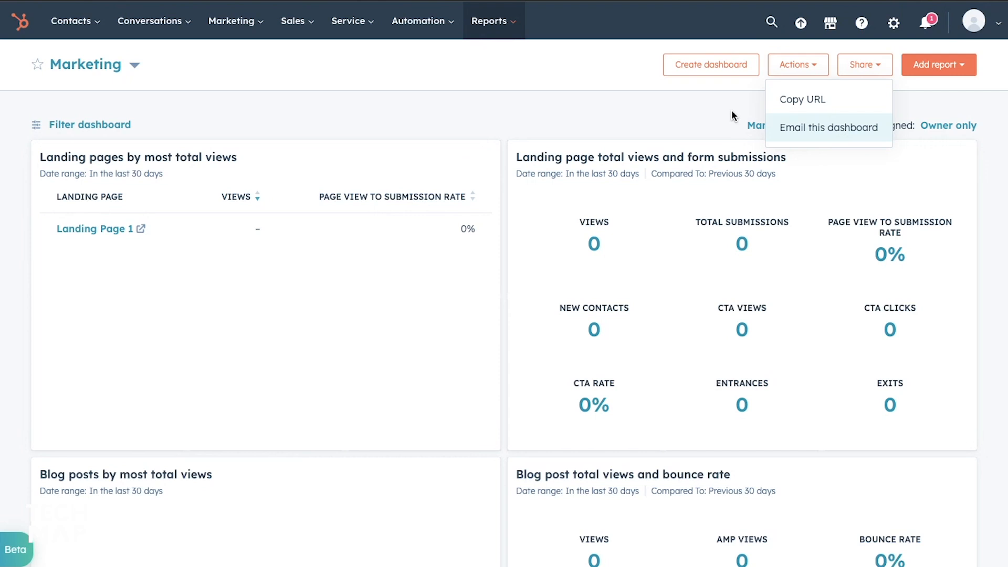
left_click(680, 109)
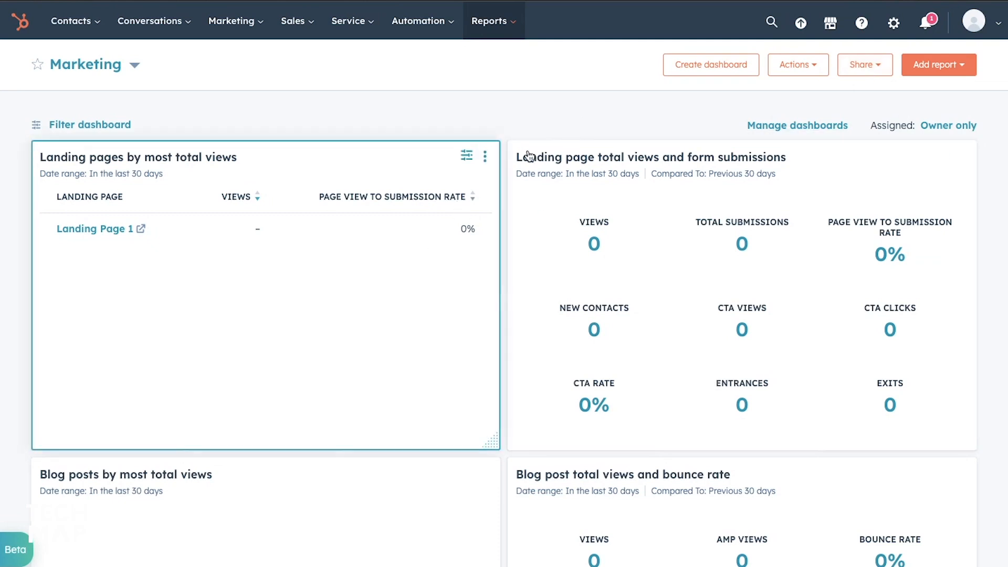
left_click(860, 75)
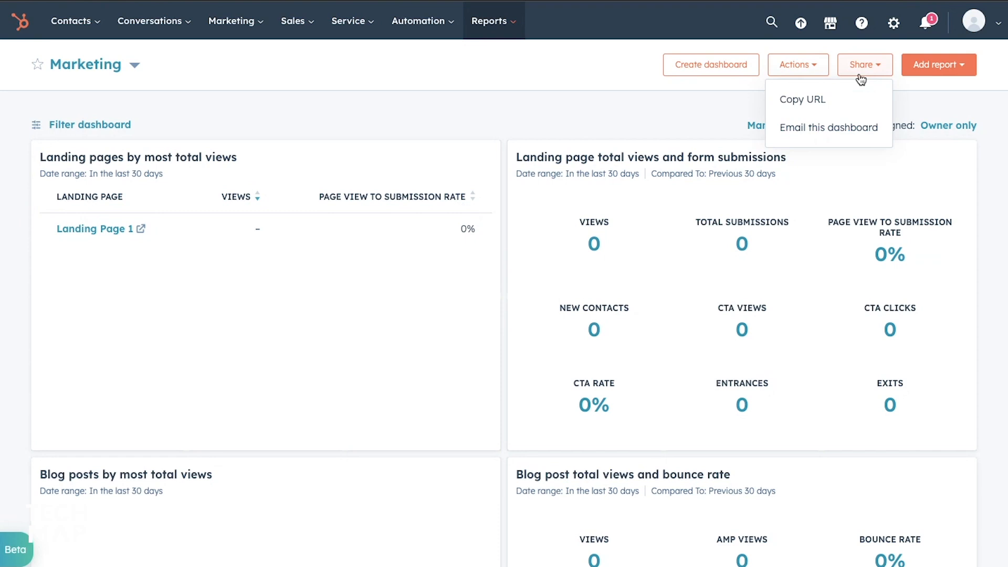
left_click(492, 26)
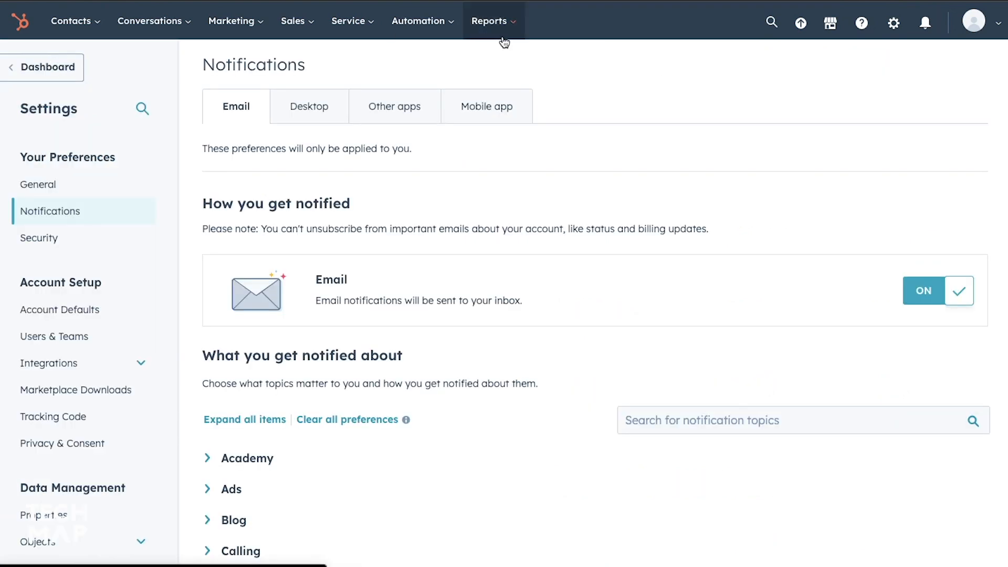
- From account settings, go to Connected Apps and visit the HubSpot App Marketplace
left_click(504, 35)
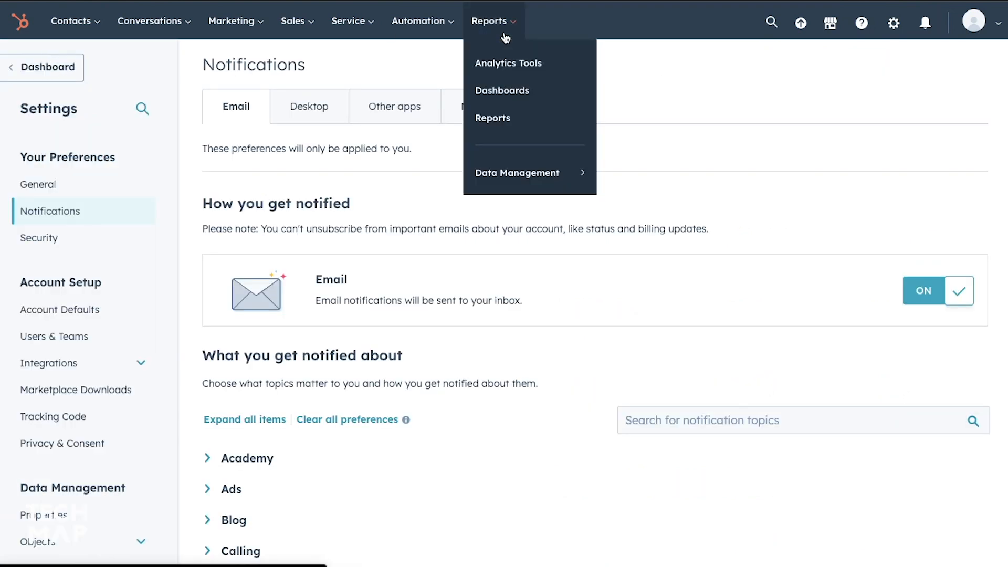
mouse_move(530, 172)
left_click(641, 63)
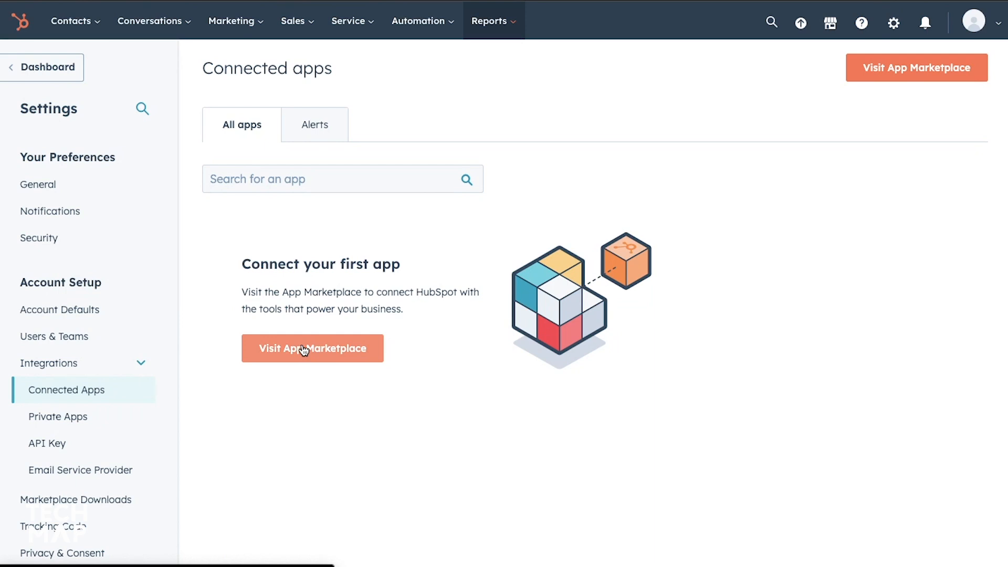
left_click(303, 349)
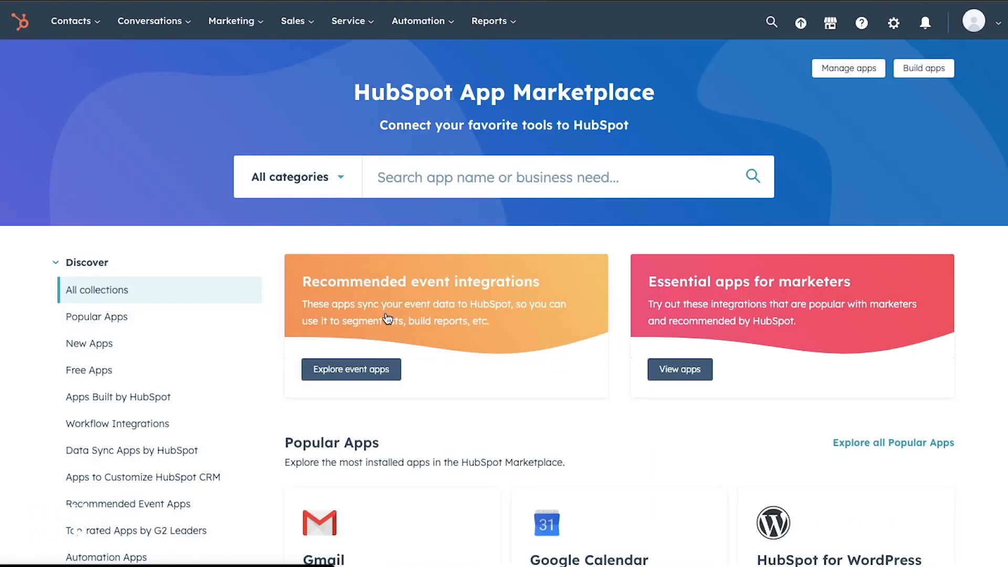
- Filter the App Marketplace to the Marketing category and browse its 730 most-installed apps
scroll(387, 318, "down", 5)
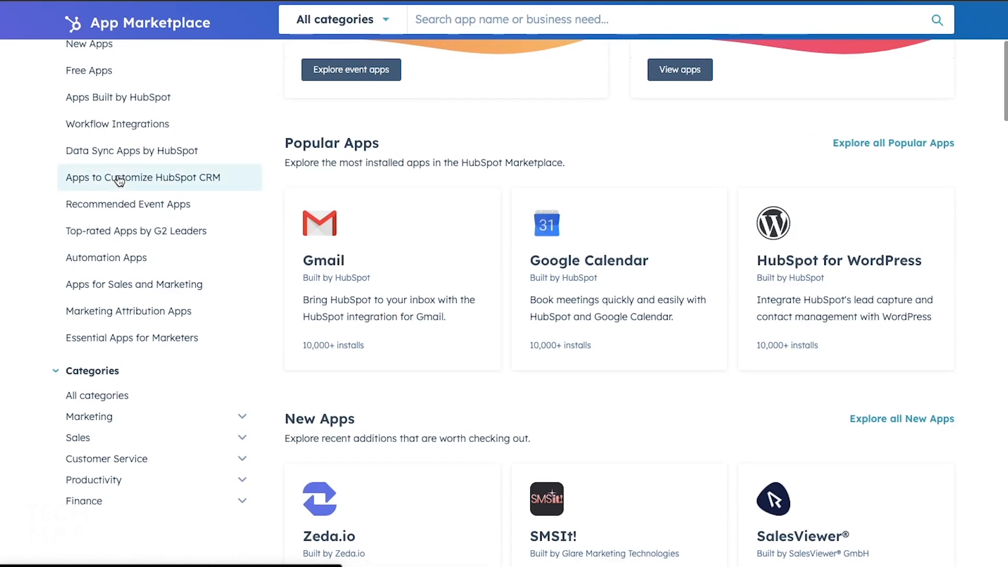
scroll(97, 237, "up", 2)
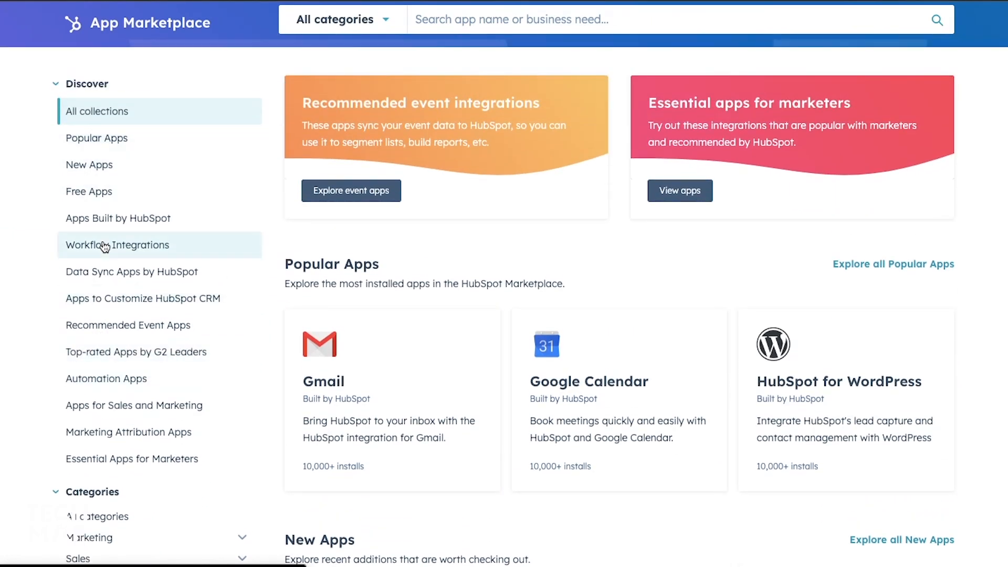
scroll(105, 245, "down", 1)
scroll(113, 330, "down", 3)
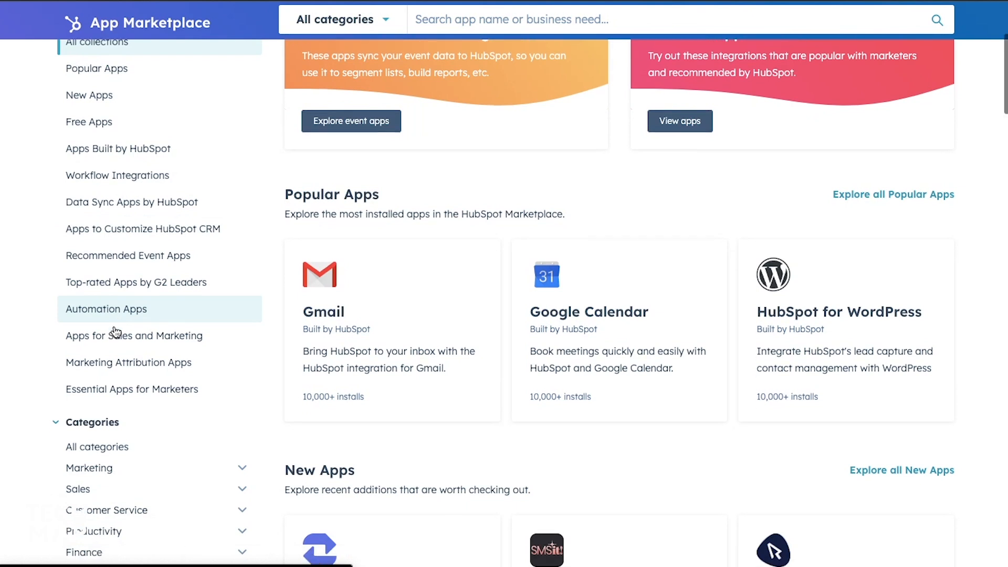
left_click(116, 329)
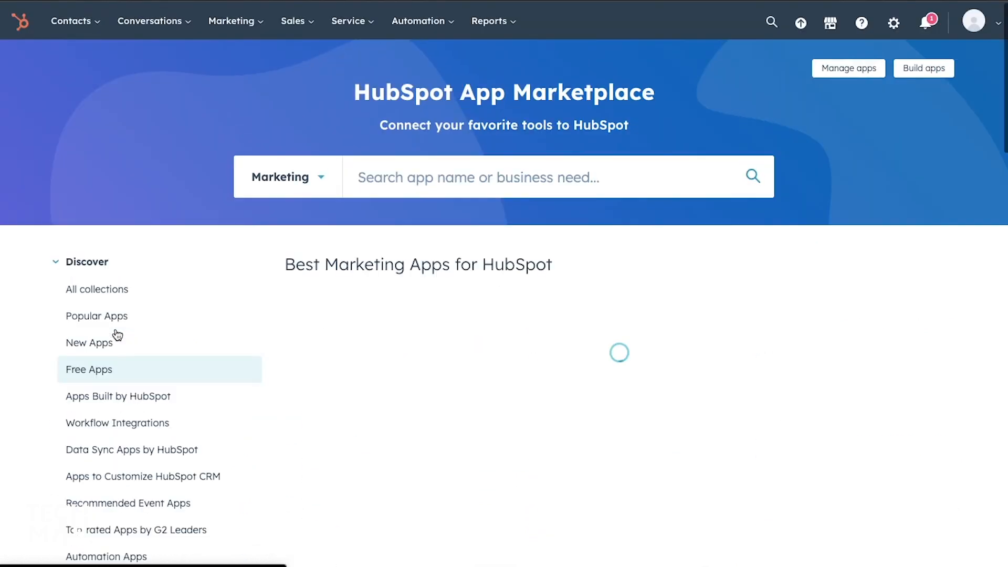
scroll(410, 368, "down", 7)
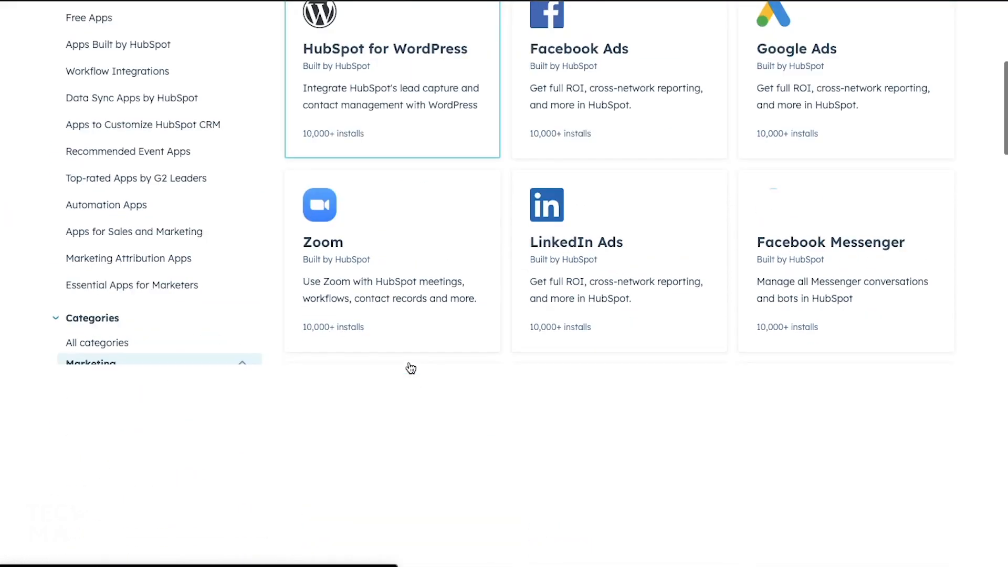
scroll(411, 368, "down", 7)
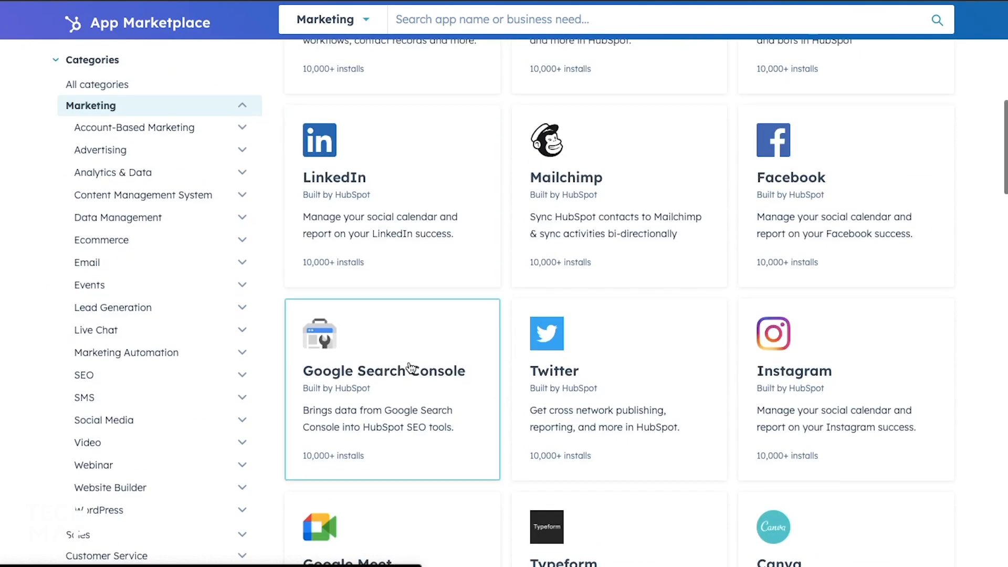
scroll(410, 367, "down", 15)
scroll(410, 367, "up", 20)
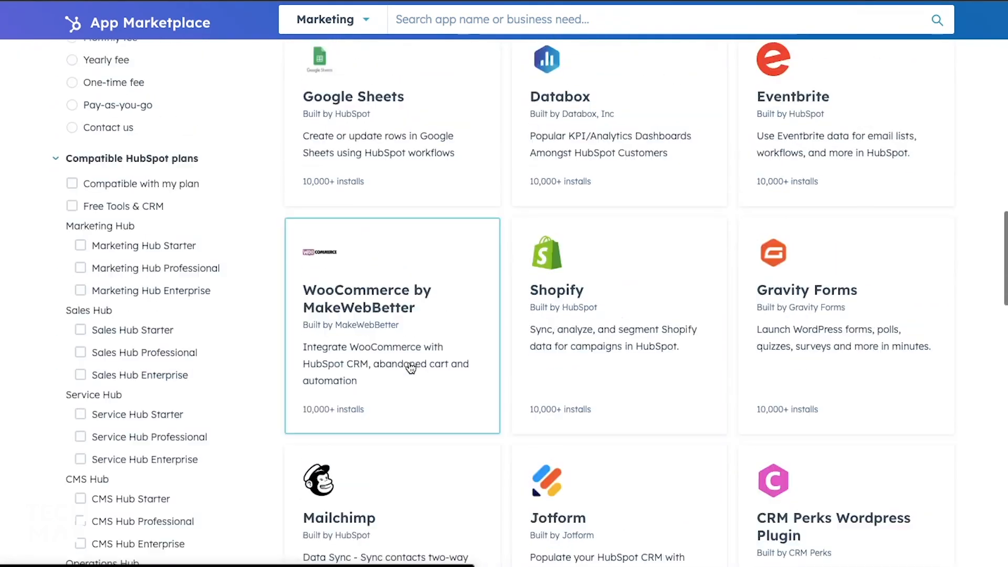
scroll(410, 367, "up", 3)
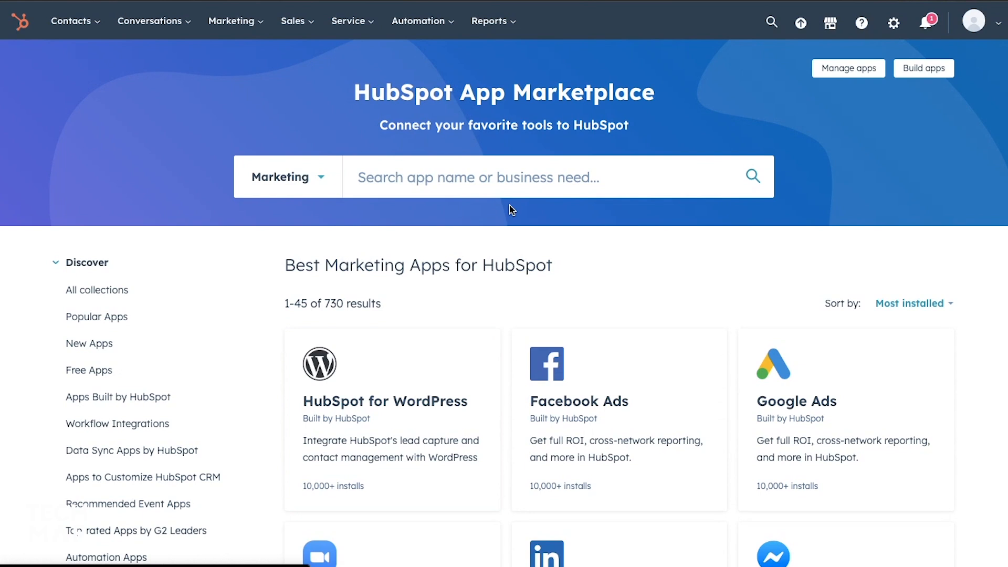